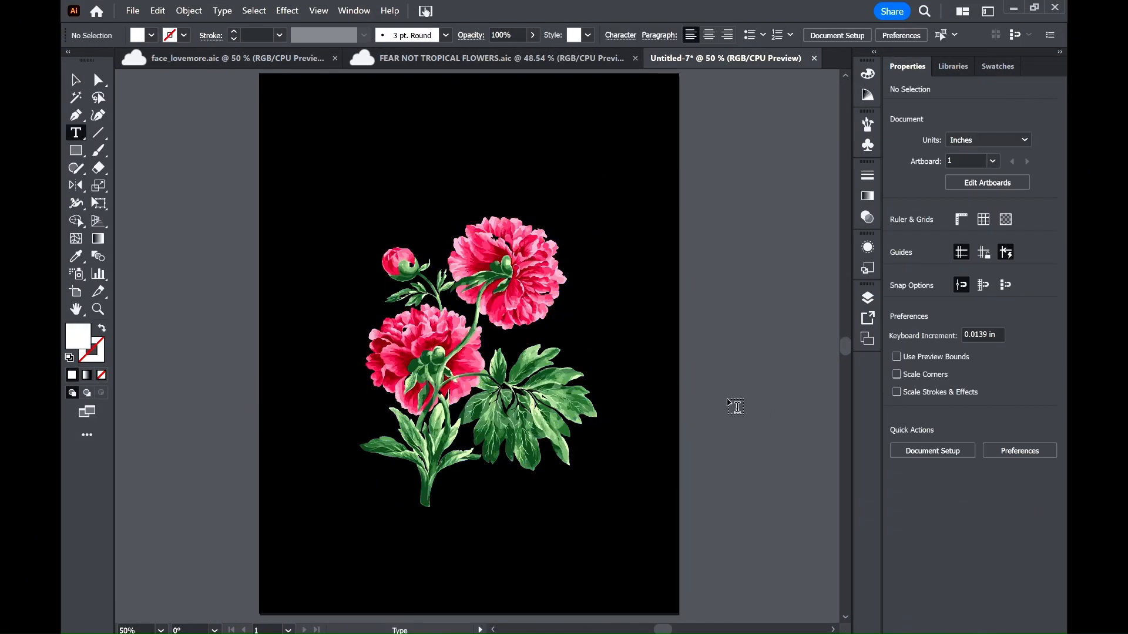
- Add the white text MENTAL PRIORITY on two lines beside the artboard
click(704, 385)
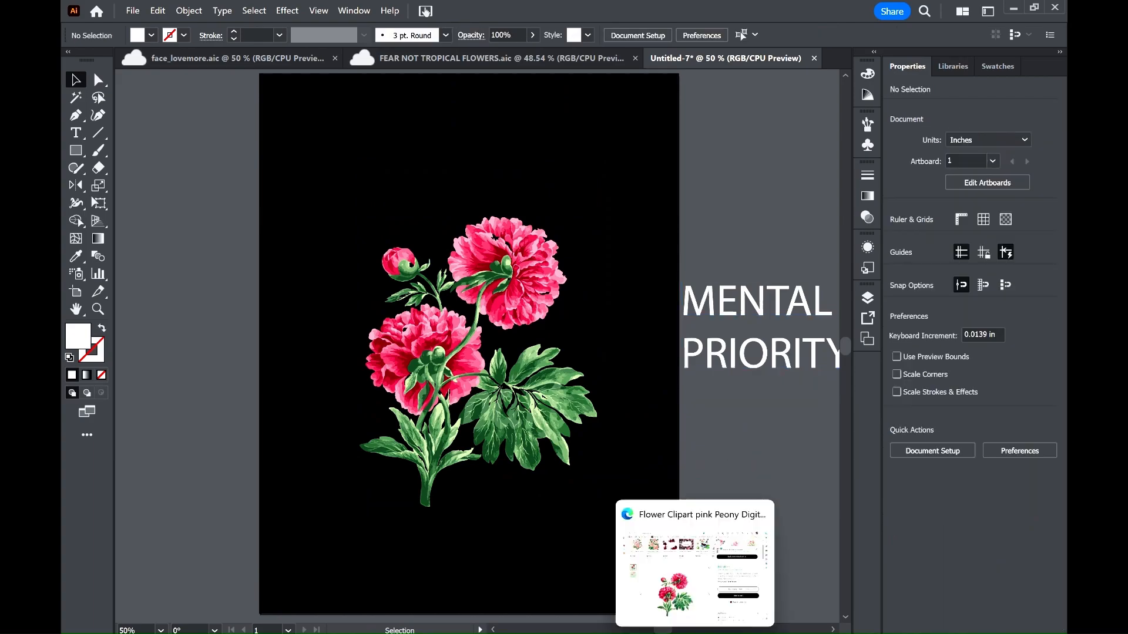
- Switch to the browser and browse Kittl's streetwear T-shirt designs for floral layout ideas
click(675, 584)
click(126, 96)
scroll(345, 294, down, 15)
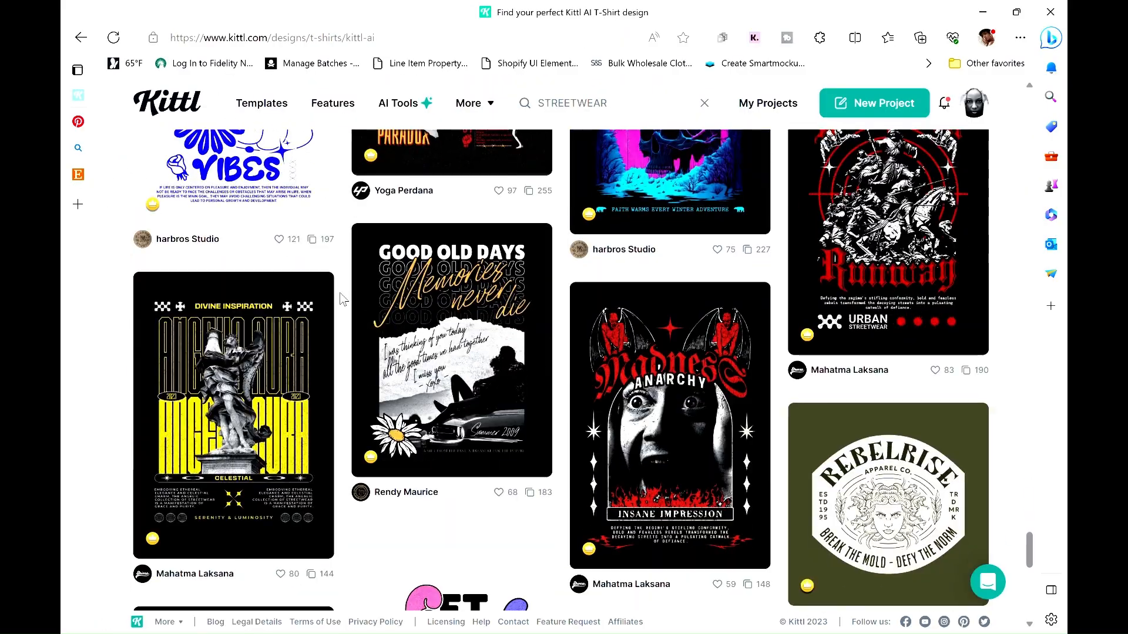
scroll(345, 294, down, 15)
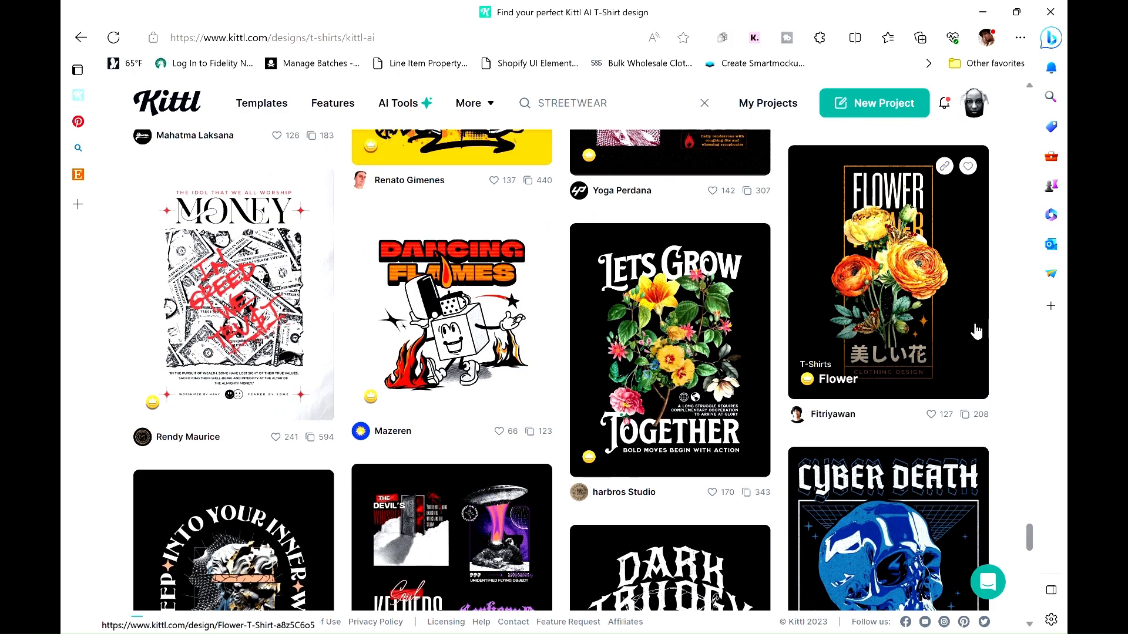
scroll(482, 397, down, 10)
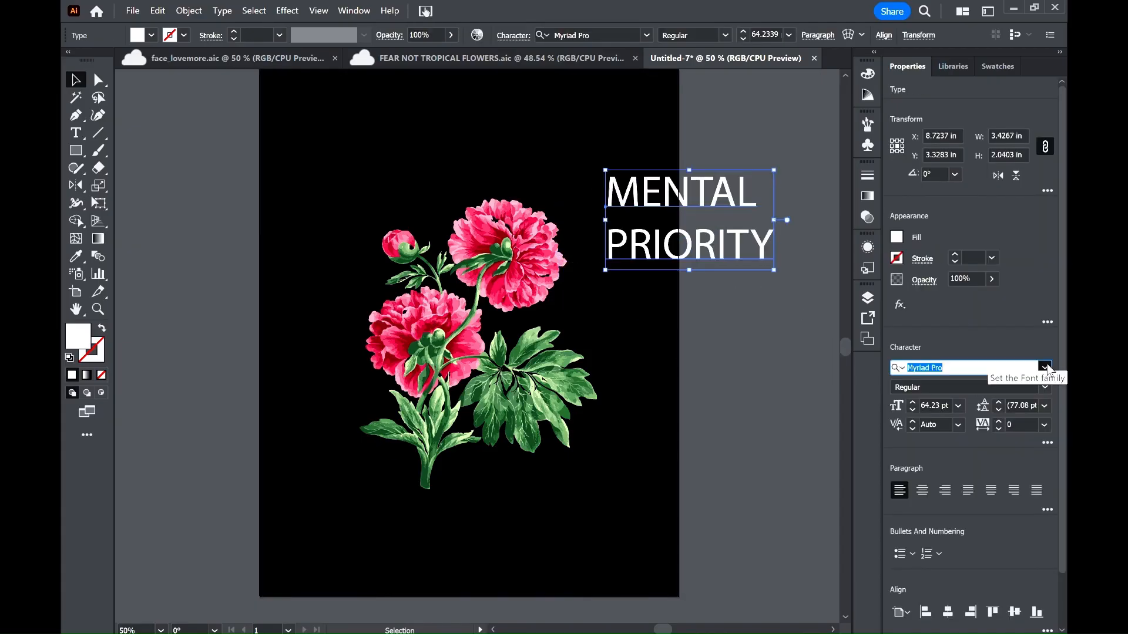
- Set the MENTAL PRIORITY text in Anton Regular with 200 tracking and place it above the peonies
click(1044, 368)
click(977, 506)
click(1044, 425)
click(1028, 410)
drag(725, 251, 471, 185)
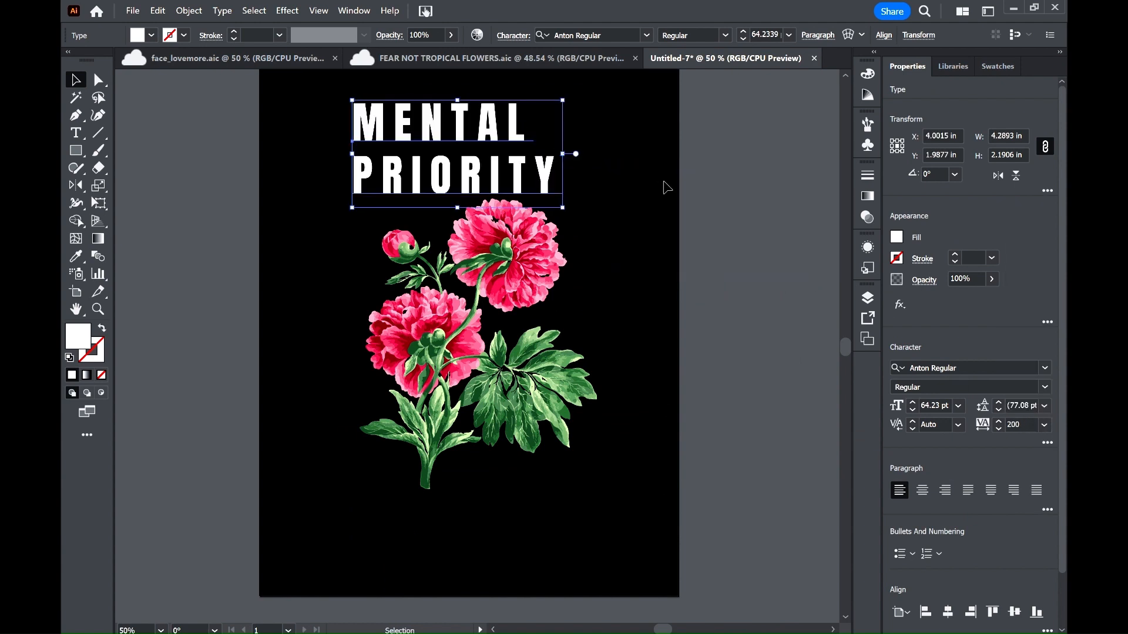
- Remove the word MENTAL from the text block and move the remaining PRIORITY line below the peonies
double_click(526, 123)
drag(526, 124, 237, 136)
key(BackSpace)
key(Delete)
key(Escape)
drag(473, 131, 493, 532)
- Duplicate the text line above the peonies and edit the copy so it reads only MENTAL
alt+drag(491, 527, 488, 169)
double_click(561, 168)
drag(561, 168, 355, 183)
key(BackSpace)
click(691, 230)
- Switch to the browser and examine more Kittl designs for how text surrounds the flowers
click(696, 632)
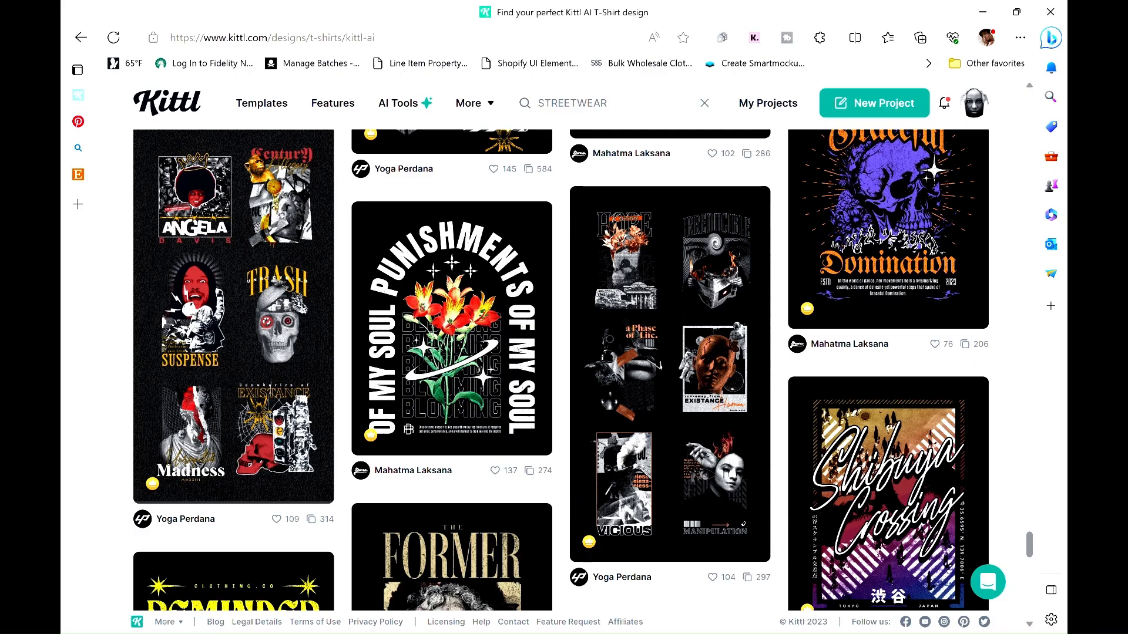
scroll(561, 376, up, 7)
scroll(561, 376, down, 7)
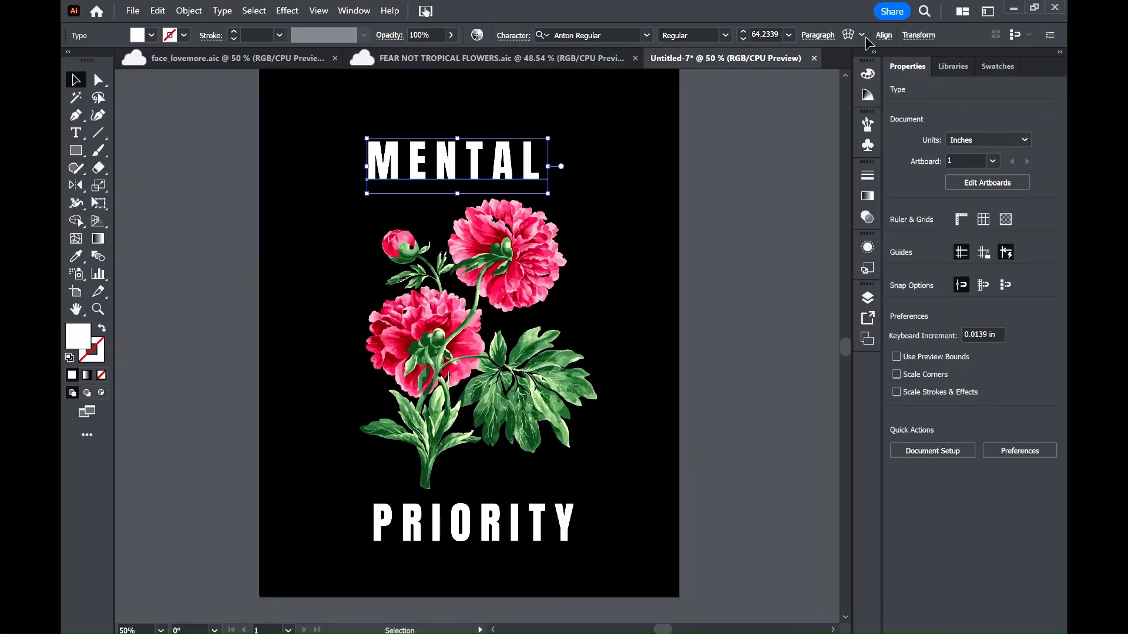
- Back in Illustrator, try the Arc warp effect on the MENTAL text
click(287, 10)
mouse_move(329, 225)
click(470, 224)
click(783, 551)
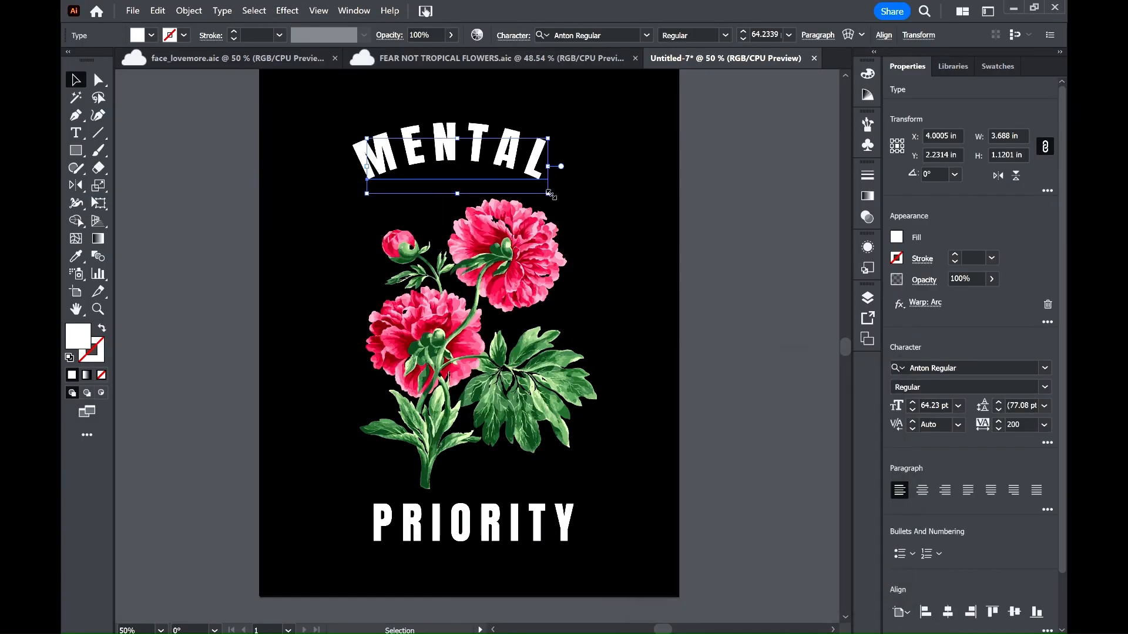
key(ctrl+z)
- Apply the Arc Upper and Arc Lower warp effects to the MENTAL text so it bulges above and below
click(287, 11)
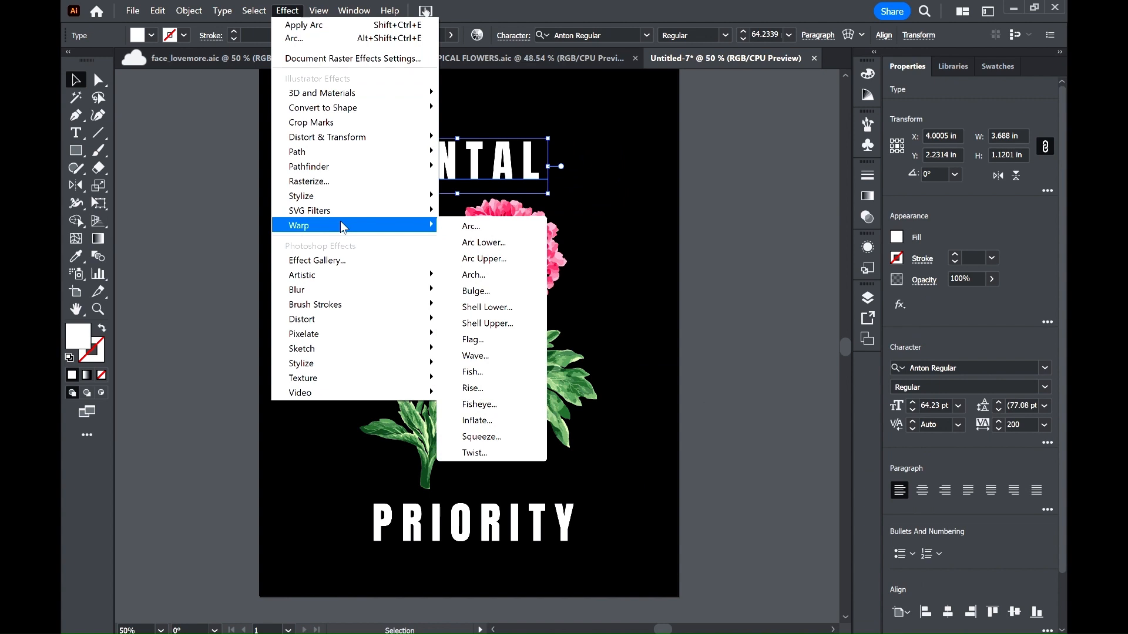
click(484, 258)
click(787, 551)
click(288, 10)
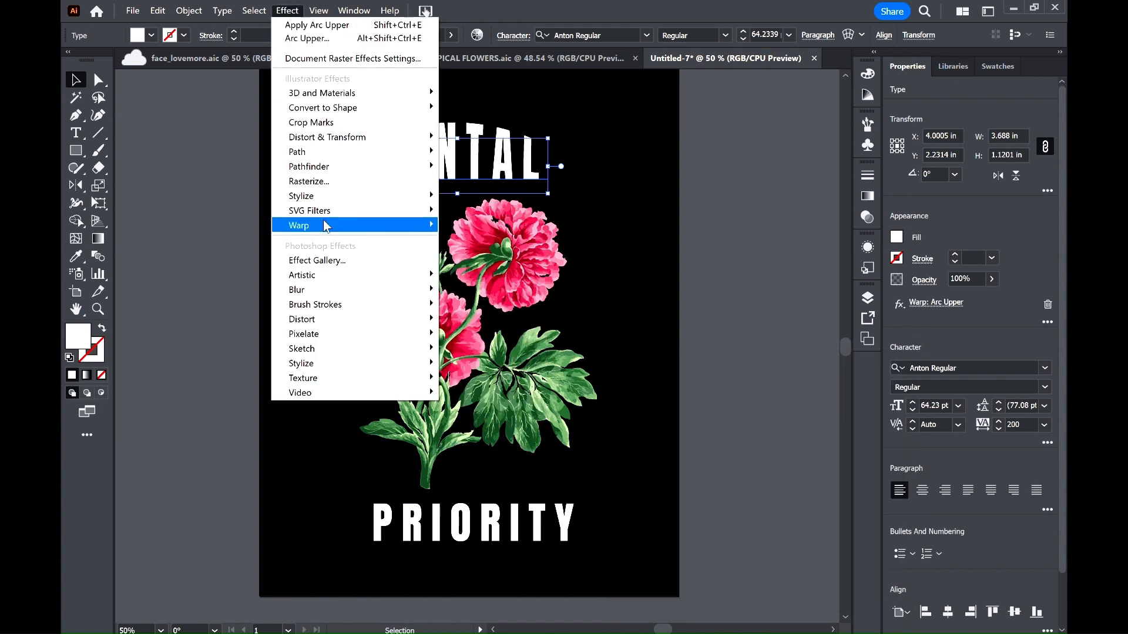
mouse_move(325, 225)
click(486, 243)
click(783, 552)
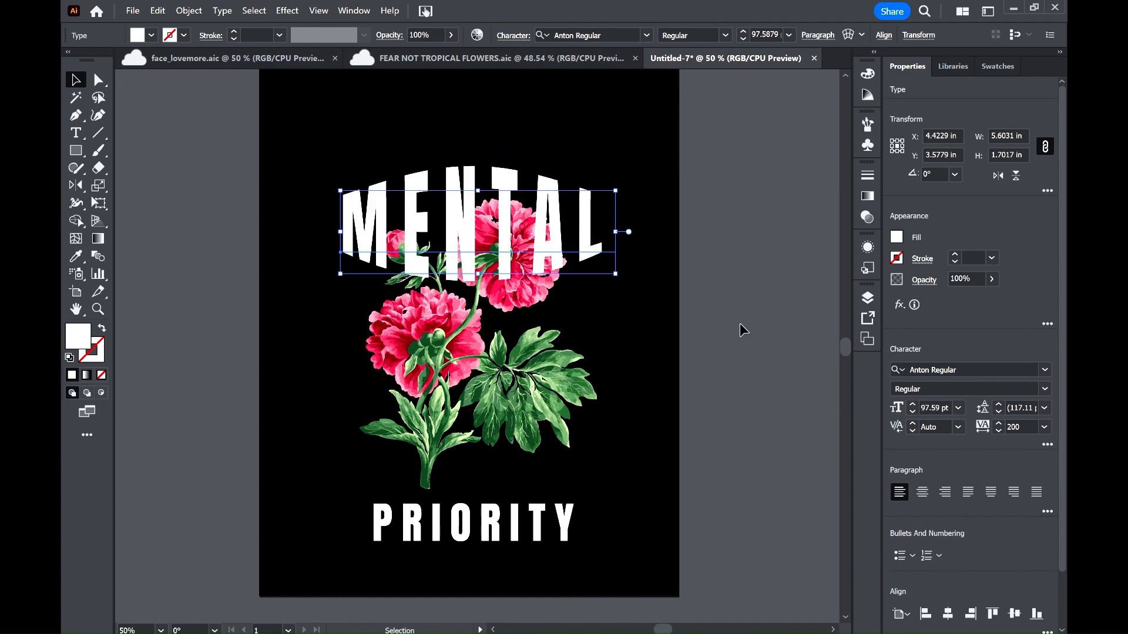
- Turn the warped MENTAL into white outlined lettering with the stroke aligned outside, and set its outline weight to 2 pt
click(897, 237)
key(shift+x)
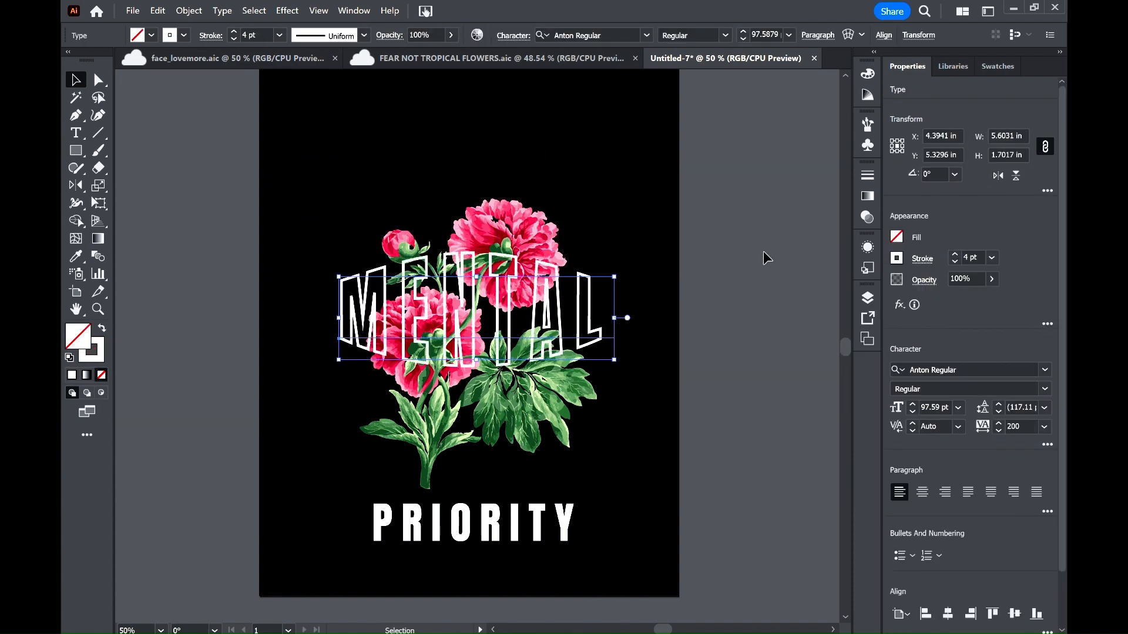
click(922, 258)
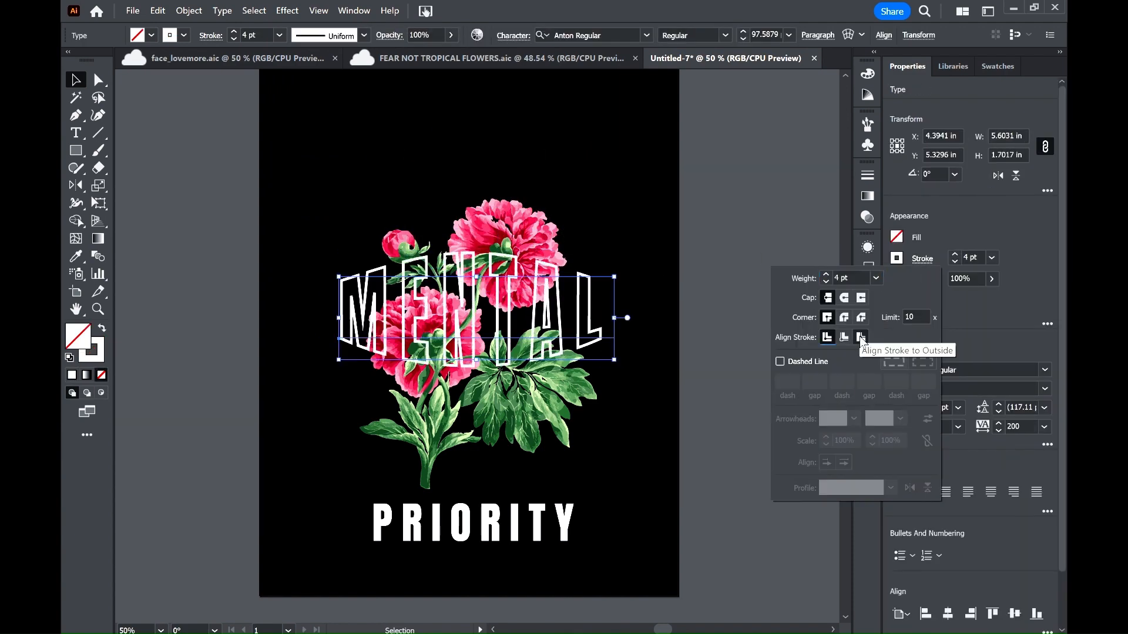
click(991, 235)
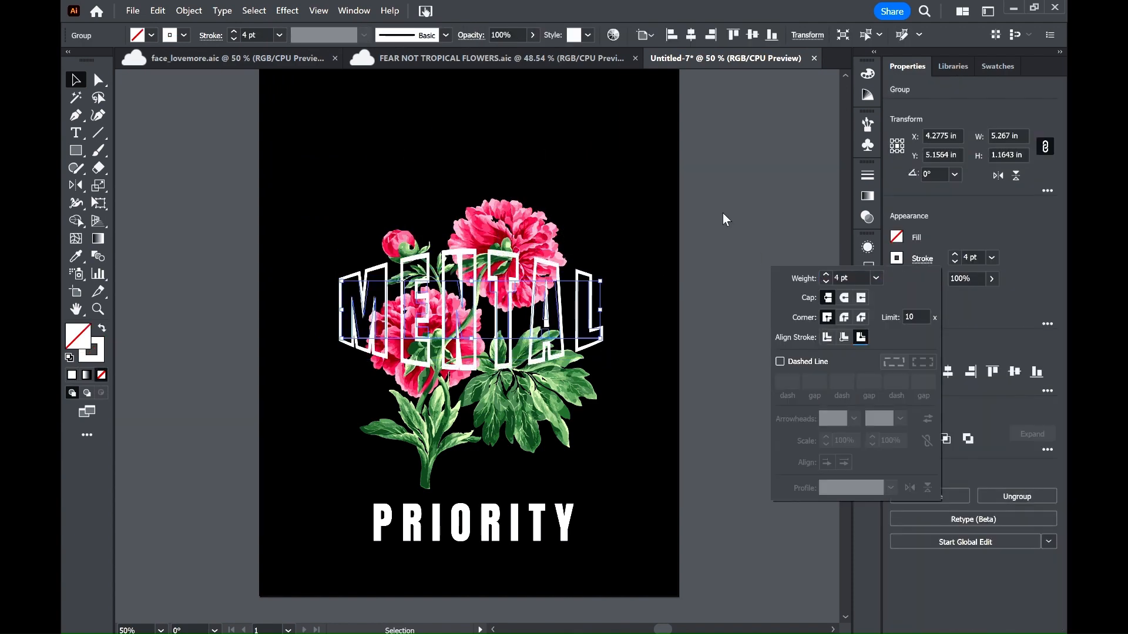
click(585, 346)
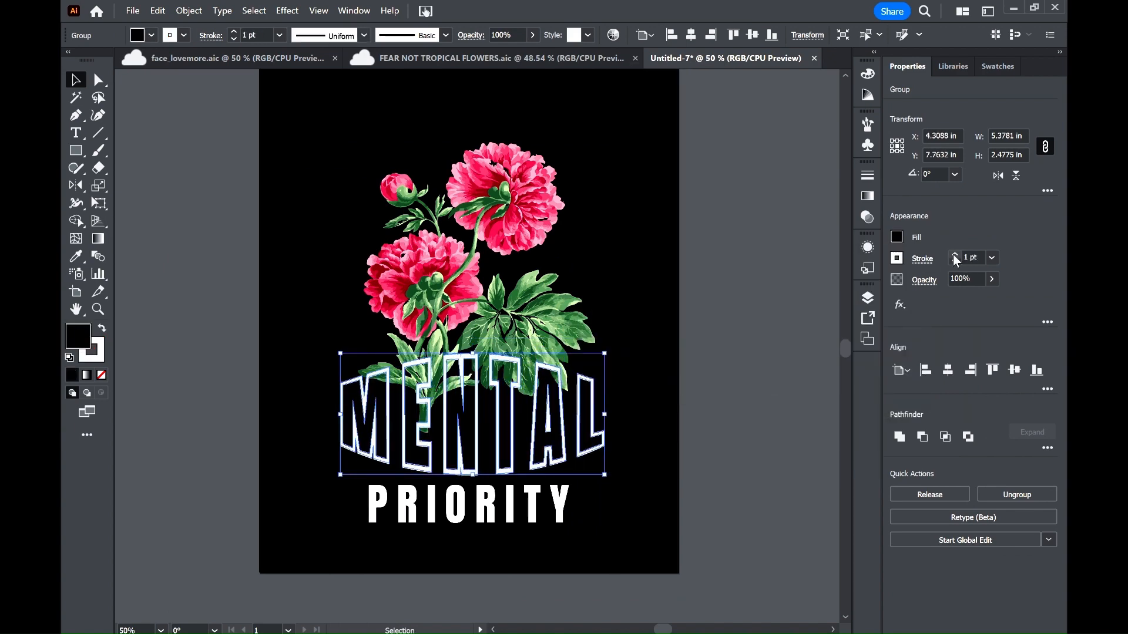
click(953, 255)
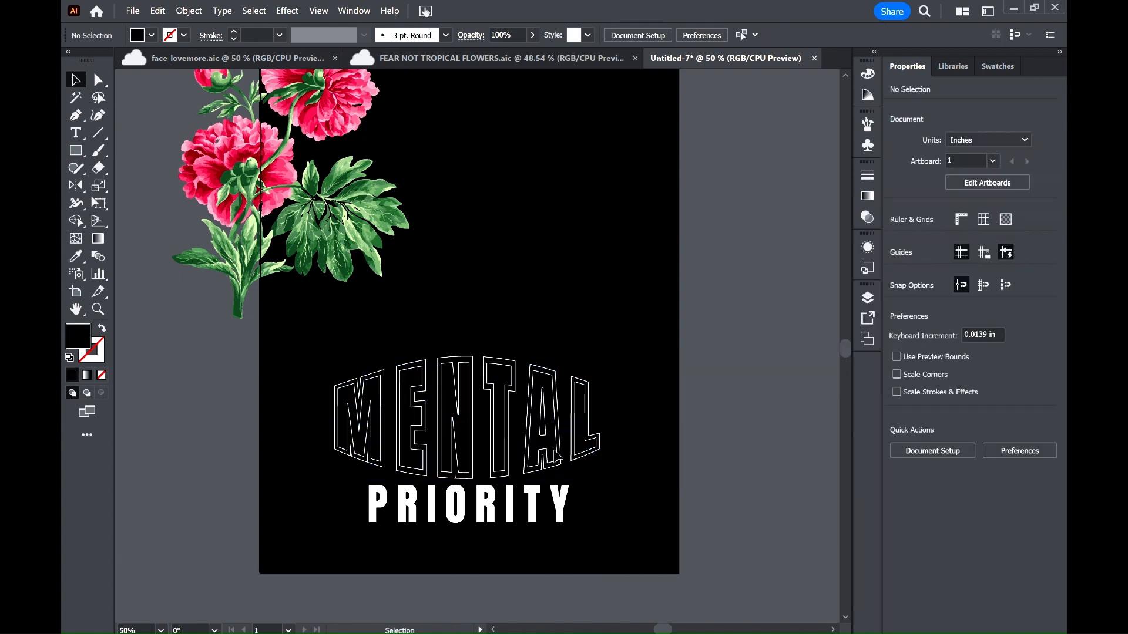
- Move the peonies back to the middle of the artboard, above the warped MENTAL lettering
click(554, 455)
key(Right)
click(662, 355)
drag(314, 206, 507, 243)
click(661, 411)
- Separate the extra copy of the outlined MENTAL lettering and delete it
click(479, 438)
click(723, 376)
click(302, 400)
click(556, 376)
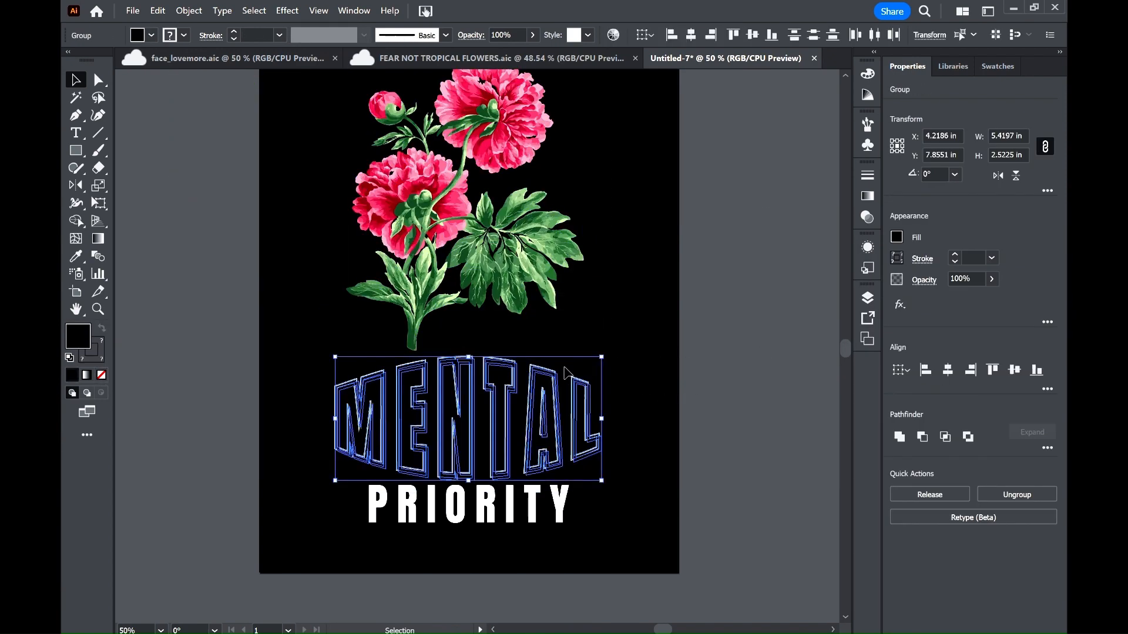
click(622, 388)
drag(587, 406, 819, 294)
key(Delete)
- Overlap the peonies with the warped MENTAL lettering and bring the lettering to the front
drag(511, 252, 525, 359)
right_click(589, 429)
mouse_move(629, 356)
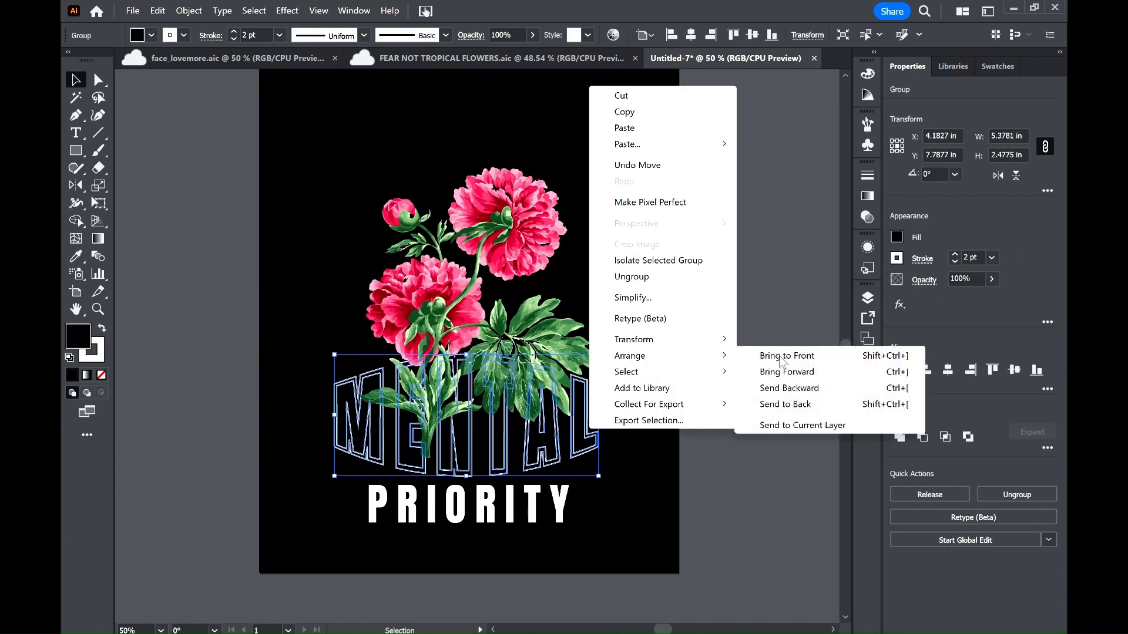
click(780, 357)
- Move the warped MENTAL lettering off the artboard to its right
click(604, 453)
click(595, 432)
drag(595, 432, 994, 166)
- Duplicate the PRIORITY line above the peonies and change the copy's text to MENTAL
drag(509, 520, 545, 184)
double_click(583, 451)
key(ctrl+a)
text(MENTAL)
key(Escape)
click(683, 384)
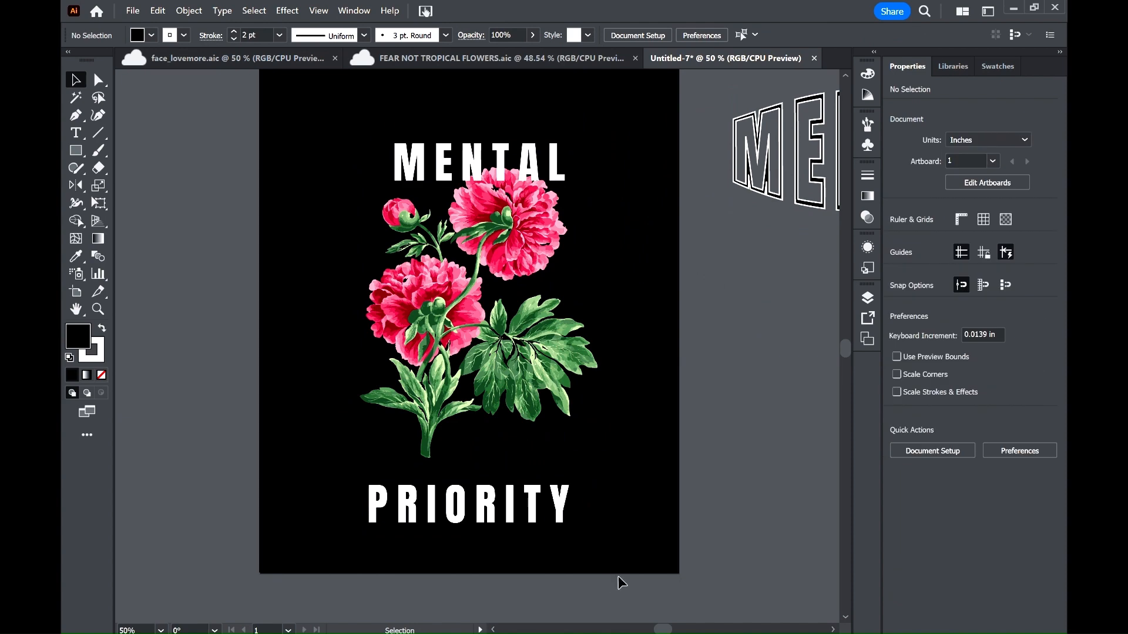
- Duplicate the MENTAL line downward to build a stack of three lines
double_click(555, 158)
drag(480, 165, 467, 189)
drag(466, 190, 467, 234)
- Select the three MENTAL lines without the peonies and distribute their vertical spacing evenly
drag(353, 112, 601, 378)
shift+click(588, 367)
scroll(602, 378, down, 1)
scroll(946, 612, down, 2)
click(1048, 570)
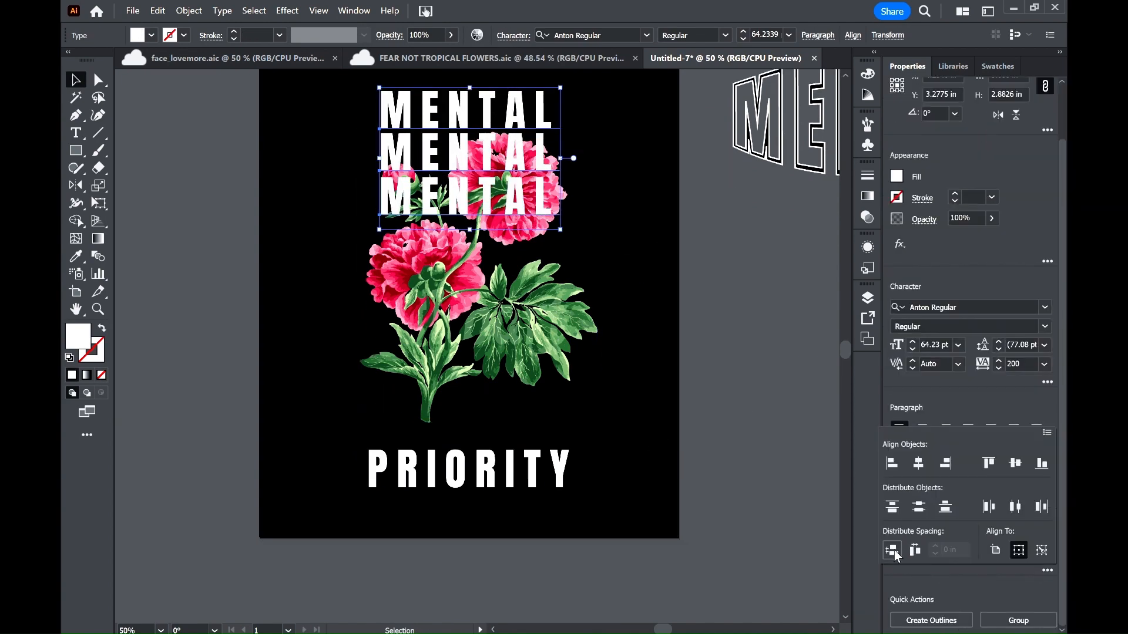
click(894, 550)
- Enlarge the three MENTAL lines to about 88 pt and give them no fill with a 0.75 pt white stroke
drag(560, 229, 583, 274)
click(896, 176)
click(736, 229)
click(954, 193)
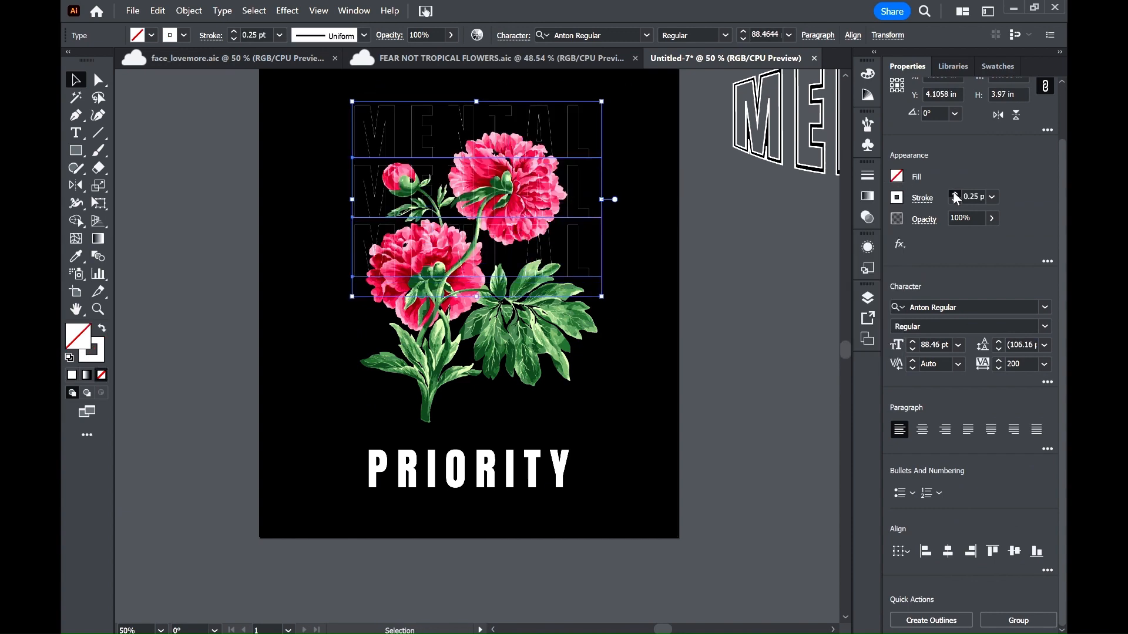
click(955, 193)
click(954, 194)
- Move the MENTAL stack down over the peonies and place PRIORITY directly beneath it
click(606, 151)
drag(581, 154, 579, 246)
click(574, 445)
drag(561, 464, 564, 397)
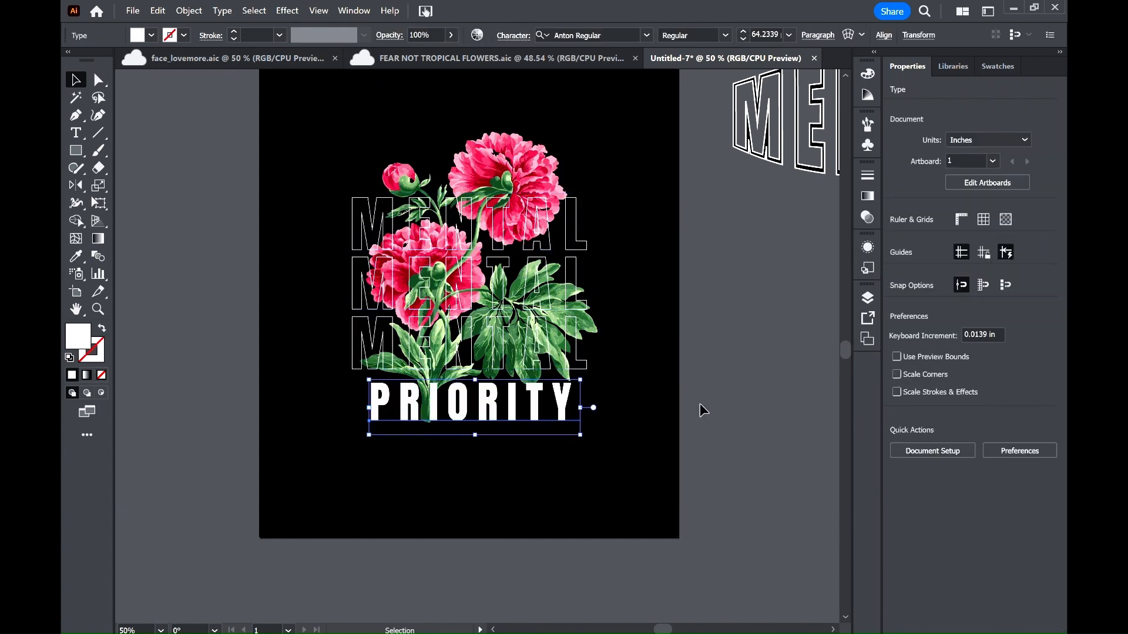
- Move the peonies aside and align the MENTAL lines with PRIORITY
drag(528, 318, 265, 317)
drag(344, 176, 614, 423)
click(956, 367)
- Enlarge PRIORITY to about 87 pt and position it at the foot of the MENTAL stack
drag(513, 415, 513, 460)
click(327, 188)
click(491, 458)
drag(580, 479, 638, 500)
drag(529, 453, 491, 428)
- Place the peonies back over the lettering and send the outlined MENTAL text to the back
drag(276, 216, 575, 205)
click(641, 239)
click(582, 265)
right_click(581, 266)
mouse_move(470, 561)
click(629, 612)
click(693, 348)
- Duplicate the outlined MENTAL line to make a stack of five and align the lines on their horizontal centres
click(330, 215)
alt+drag(367, 215, 368, 156)
click(331, 159)
click(333, 163)
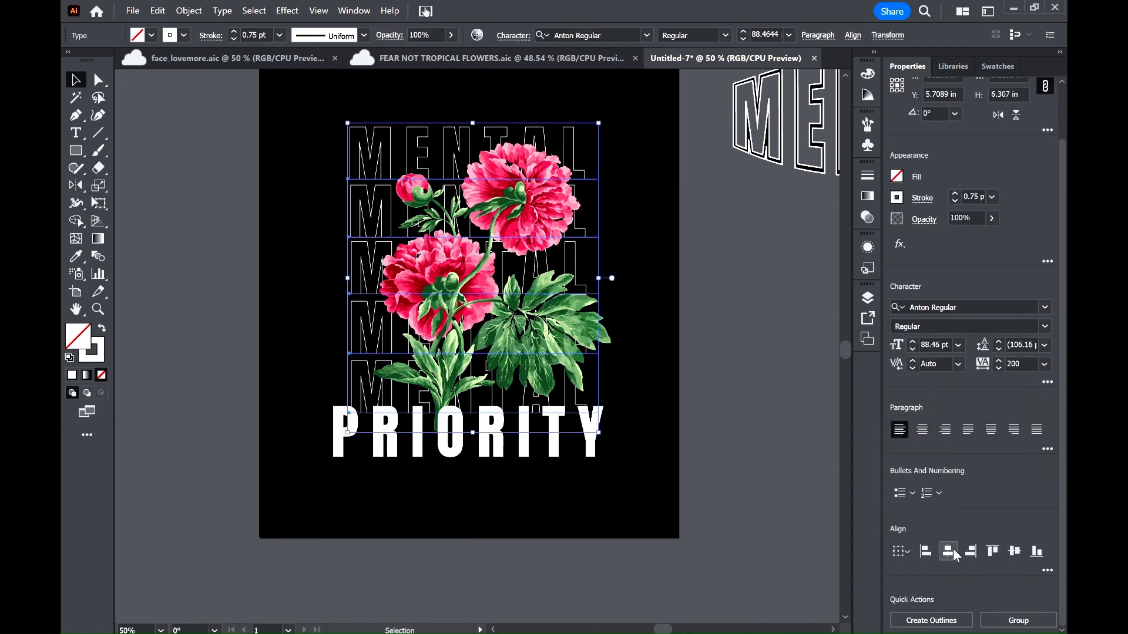
click(631, 240)
- Stretch the five MENTAL lines to about 6 in wide
drag(314, 131, 356, 382)
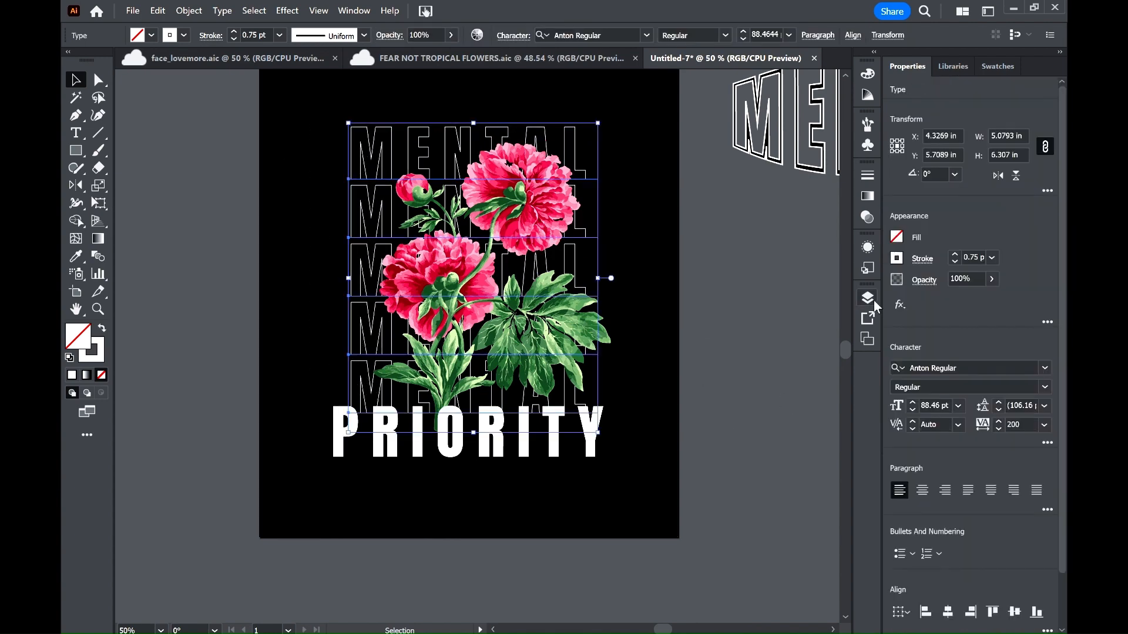
drag(599, 280, 646, 280)
drag(616, 281, 598, 280)
click(692, 274)
- Scale the peonies down to about 4.5 in wide and move PRIORITY below the stem
click(558, 188)
drag(611, 143, 594, 163)
click(628, 420)
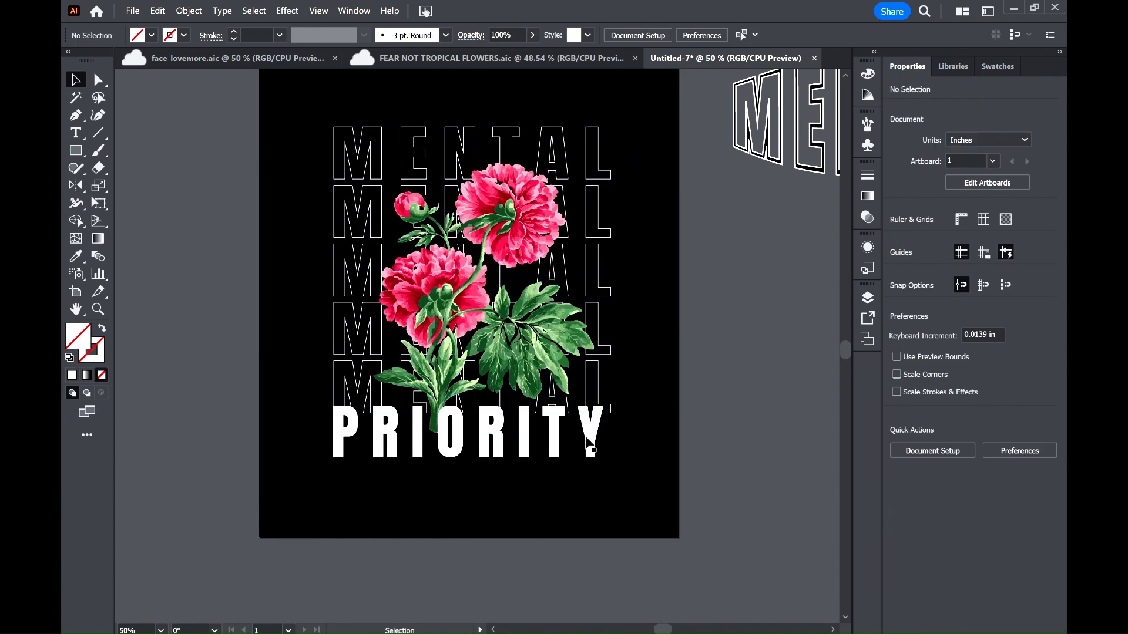
drag(588, 449, 597, 504)
- Ungroup the MENTAL lines, then mirror the second line horizontally and place it back in the stack
click(610, 279)
key(ctrl+shift+g)
click(698, 285)
right_click(578, 208)
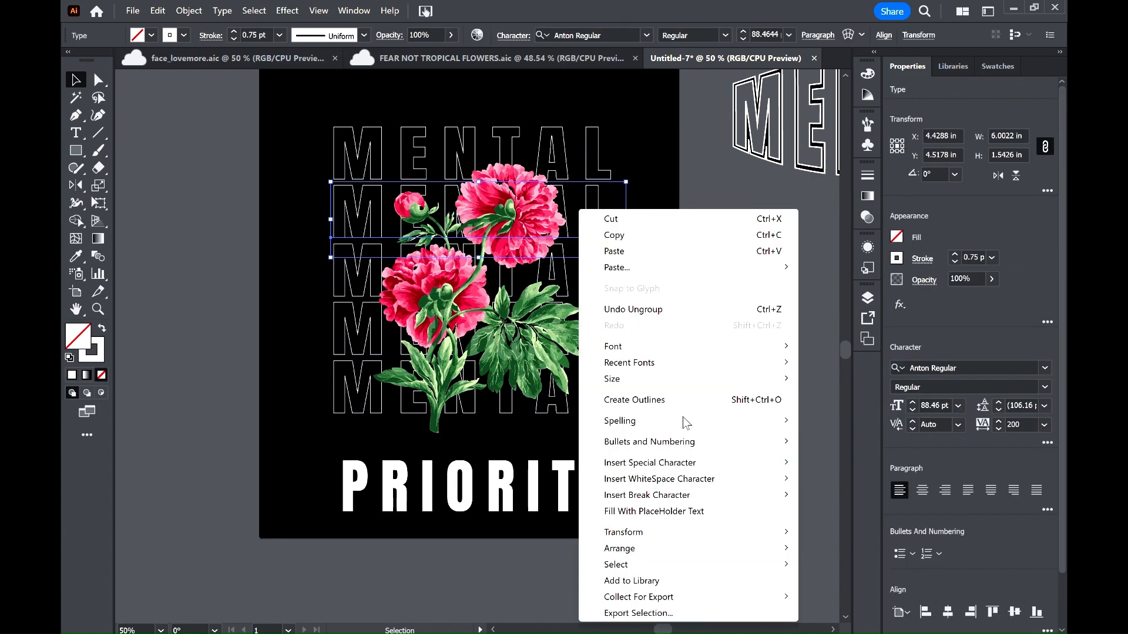
mouse_move(678, 530)
click(822, 548)
key(Return)
drag(238, 208, 517, 209)
click(698, 306)
- Mirror the fourth MENTAL line horizontally and return it to its place in the stack
right_click(604, 346)
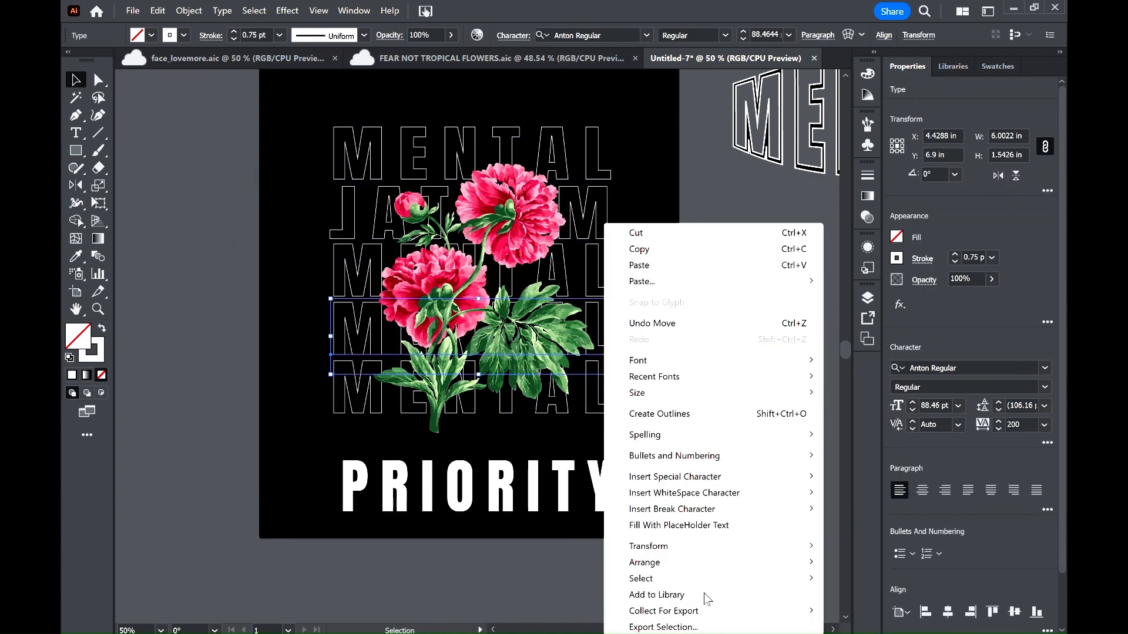
mouse_move(705, 545)
click(852, 477)
key(Return)
drag(240, 325, 530, 322)
click(710, 290)
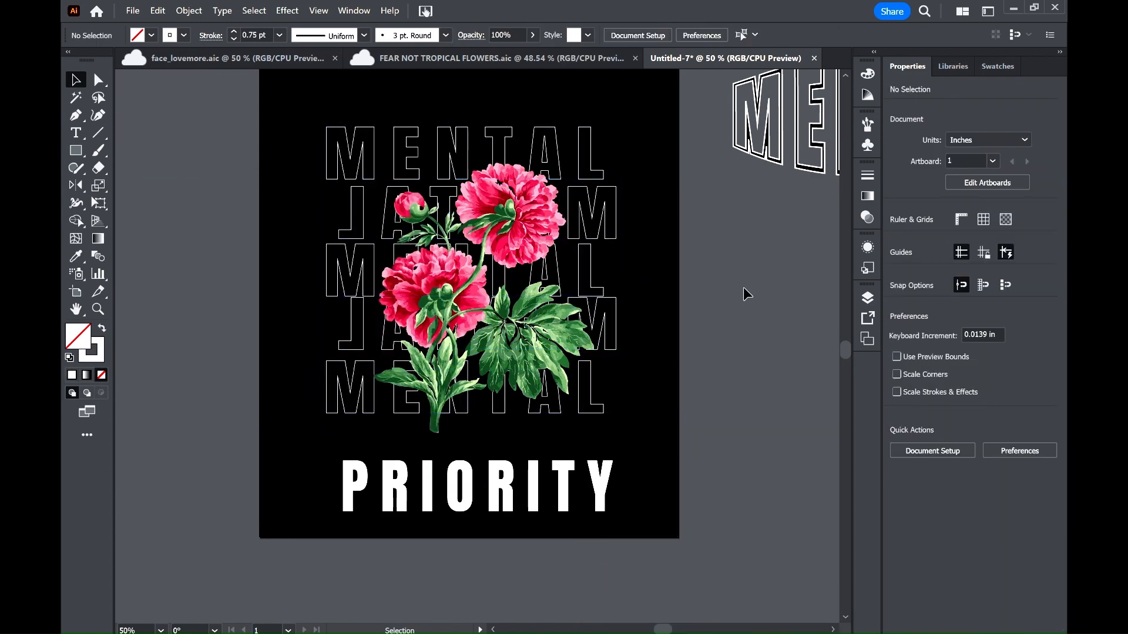
- Move PRIORITY up against the lowest MENTAL line and stretch it taller
drag(352, 414, 355, 415)
key(ctrl+2)
drag(453, 488, 442, 437)
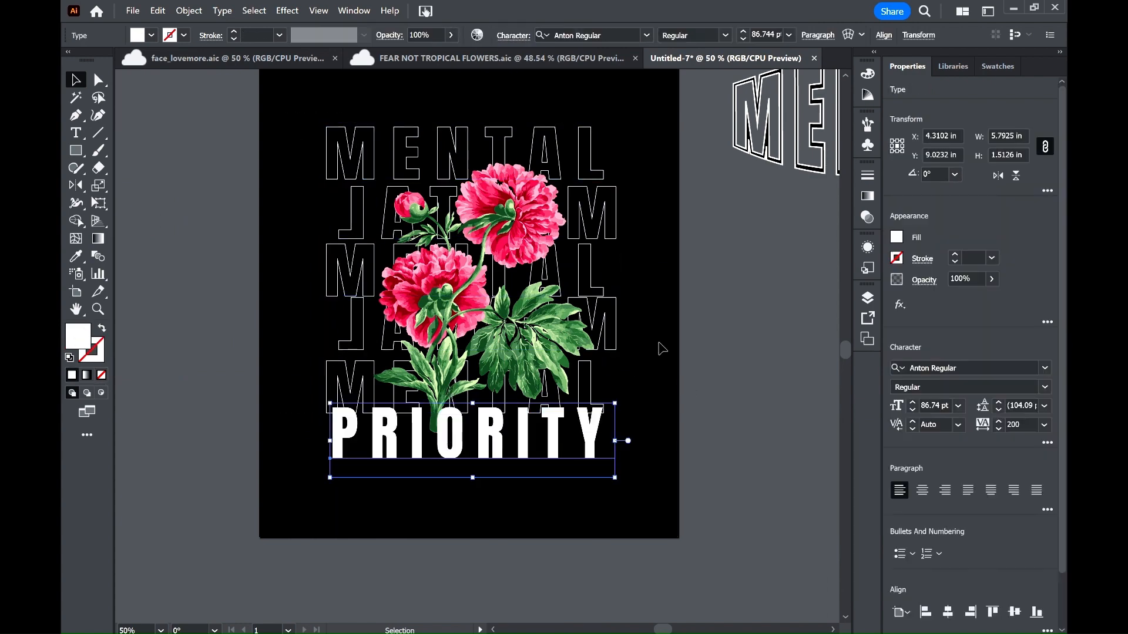
click(660, 348)
click(473, 450)
drag(473, 478, 473, 501)
key(ctrl+shift+a)
- Try a reflected version of the peonies over the lettering
right_click(473, 305)
mouse_move(521, 546)
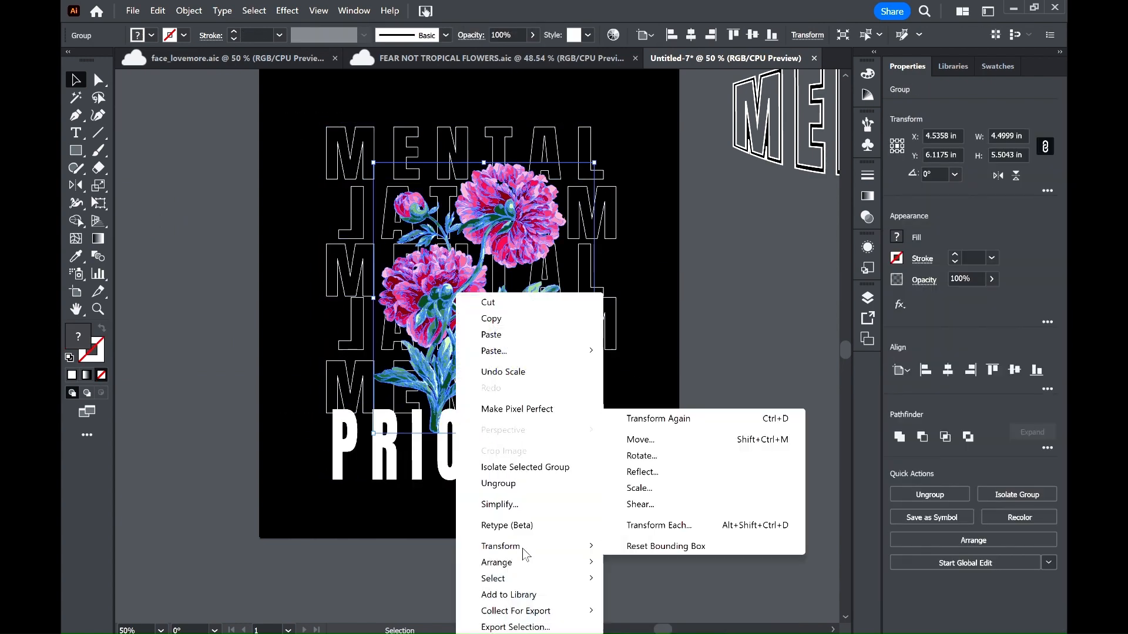
click(642, 472)
key(Return)
click(710, 372)
drag(506, 294, 484, 283)
click(667, 343)
key(ctrl+z)
key(ctrl+z)
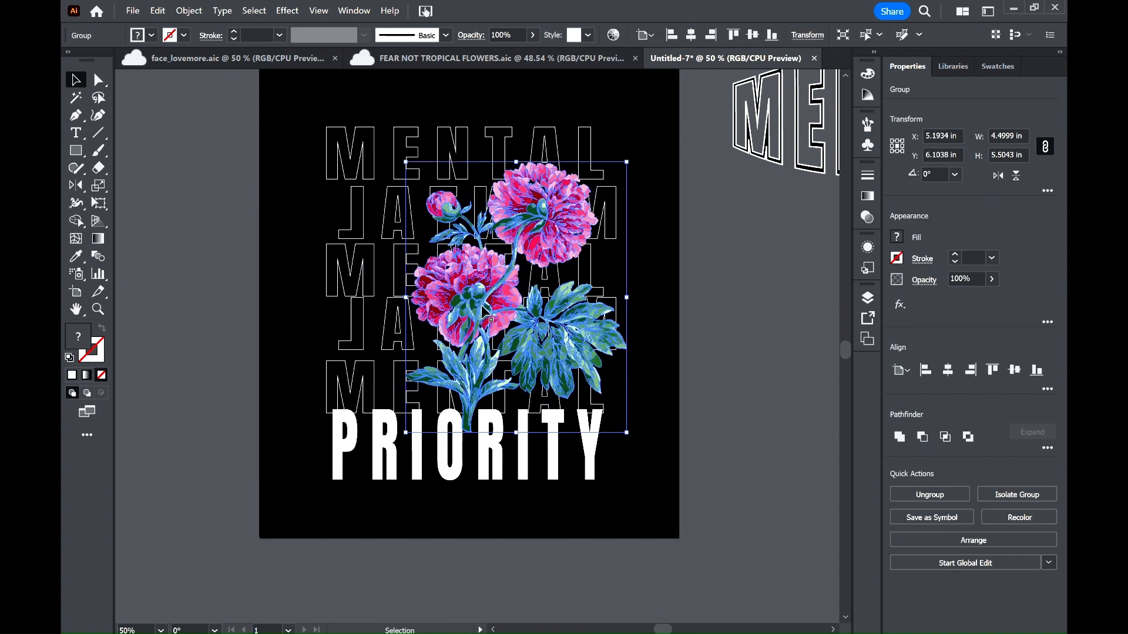
- Stagger the stack by shifting the regular MENTAL lines to the left and the mirrored lines to the right
click(686, 289)
drag(573, 156, 535, 154)
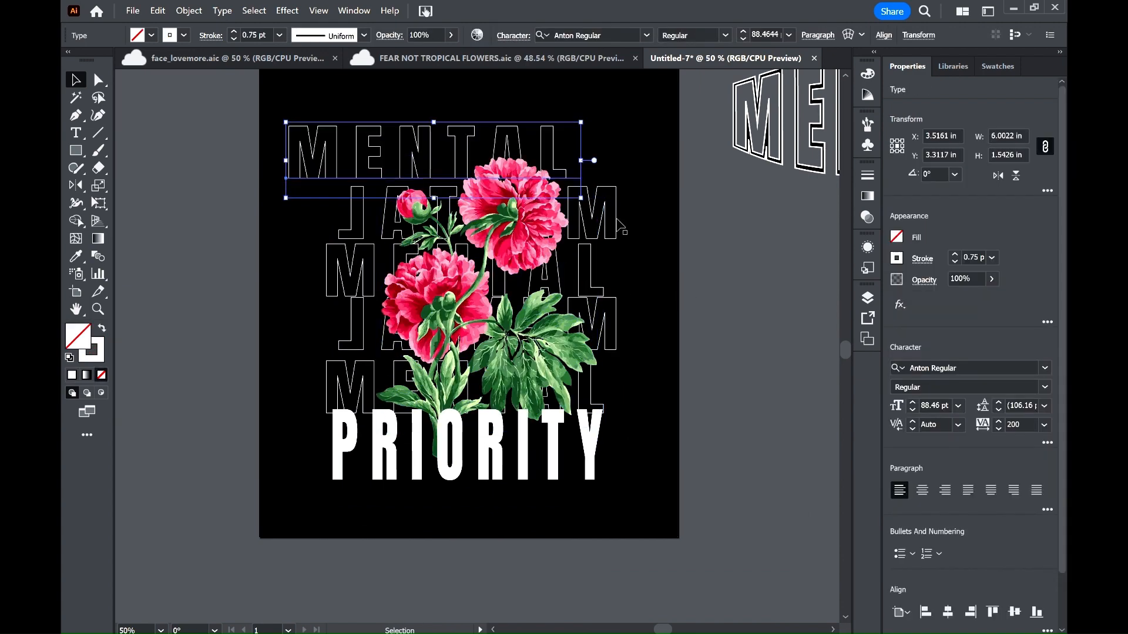
drag(608, 226, 624, 226)
drag(596, 273, 556, 272)
drag(608, 326, 629, 326)
drag(593, 385, 559, 382)
- Select the three regular MENTAL lines together and shift them slightly back toward the peonies
drag(253, 111, 318, 394)
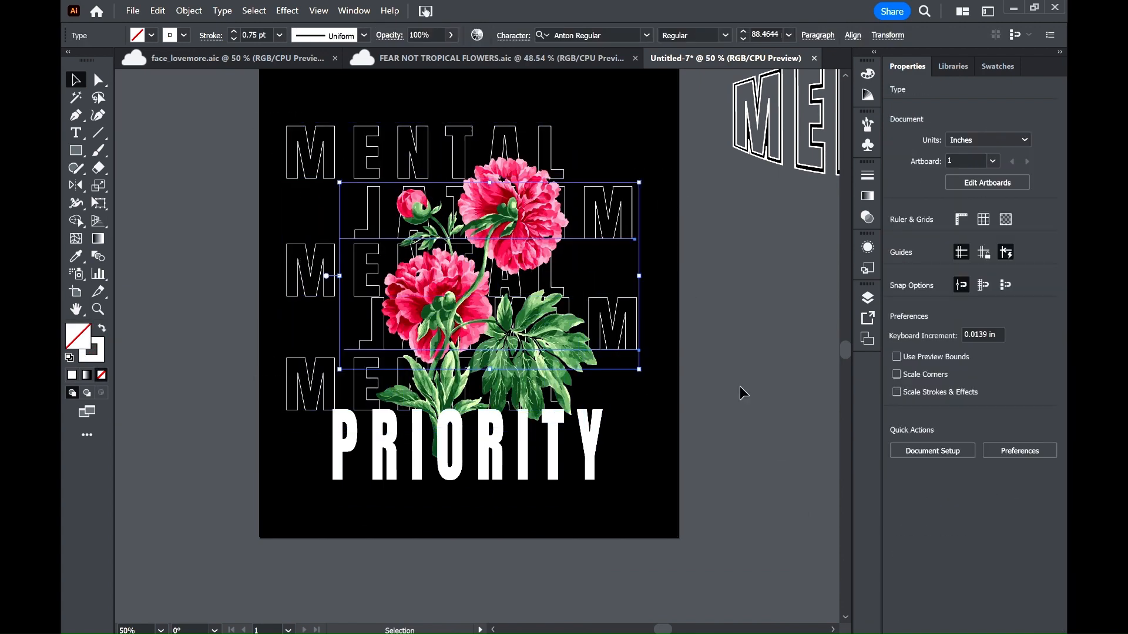
click(750, 305)
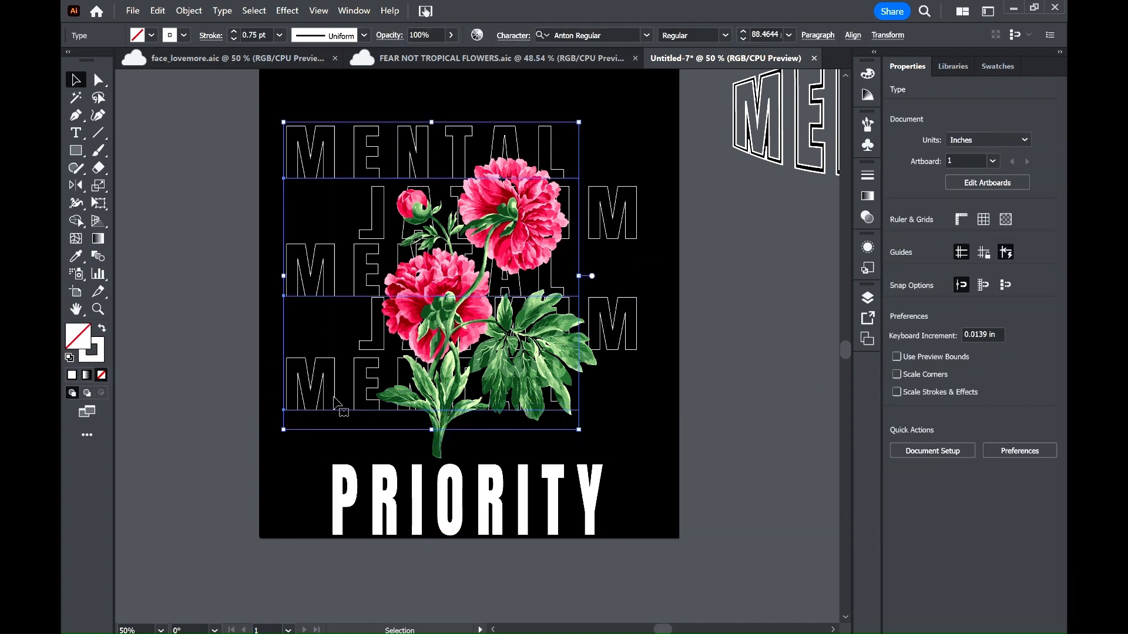
drag(333, 399, 356, 398)
click(698, 373)
- Select all five MENTAL lines and distribute them evenly in the vertical direction
drag(256, 92, 400, 388)
scroll(997, 522, down, 2)
click(1047, 570)
click(714, 432)
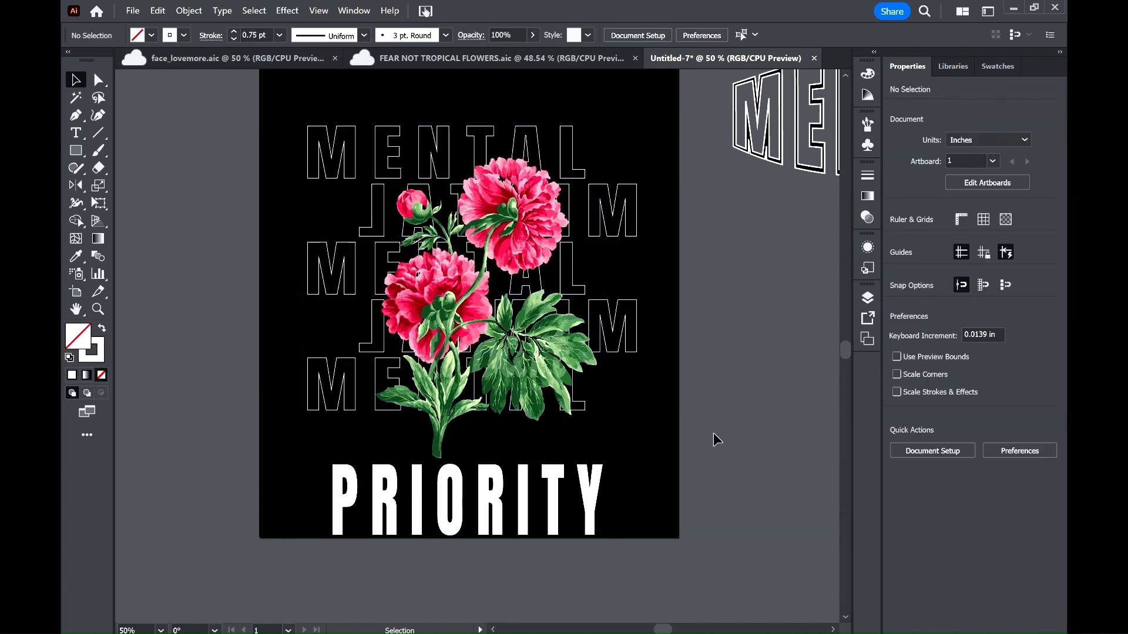
- Move the PRIORITY caption up beneath the MENTAL stack and widen its letter tracking to 350
drag(597, 491, 572, 449)
click(983, 424)
text(300)
key(Return)
text(350)
key(Return)
click(699, 464)
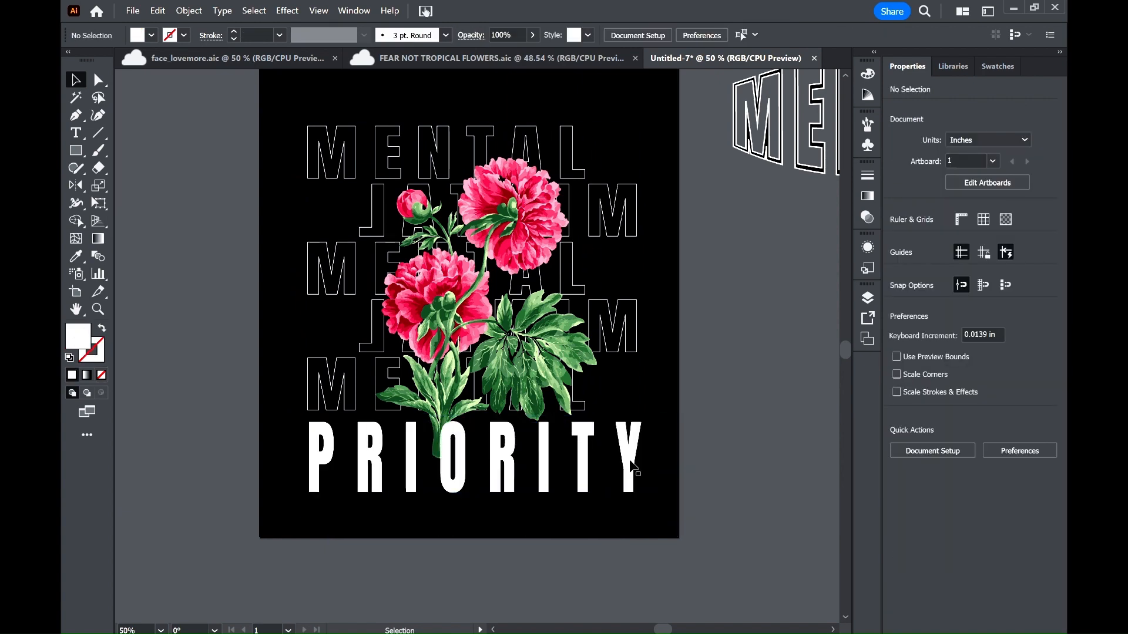
- Set the PRIORITY caption's tracking to 0 and reposition it beneath the peonies
drag(630, 470, 623, 471)
double_click(1028, 424)
text(0)
drag(470, 470, 547, 473)
click(601, 500)
click(482, 491)
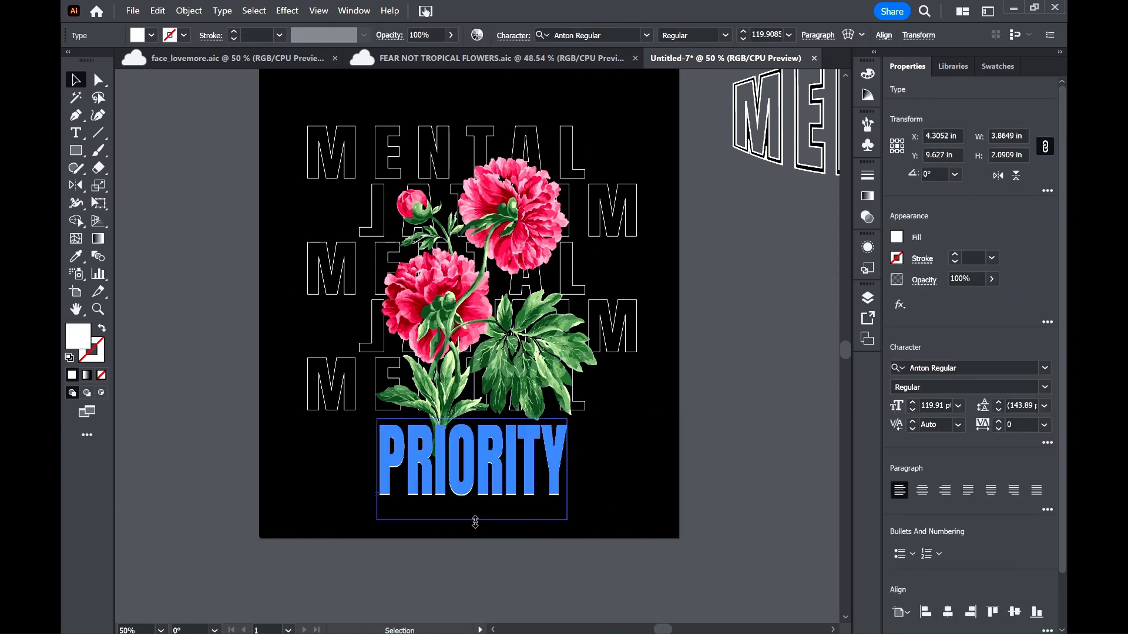
drag(475, 521, 474, 502)
- Delete the PRIORITY caption and the spare warped MENTAL lettering beside the artboard
key(Delete)
scroll(581, 484, up, 1)
drag(826, 165, 462, 515)
key(Delete)
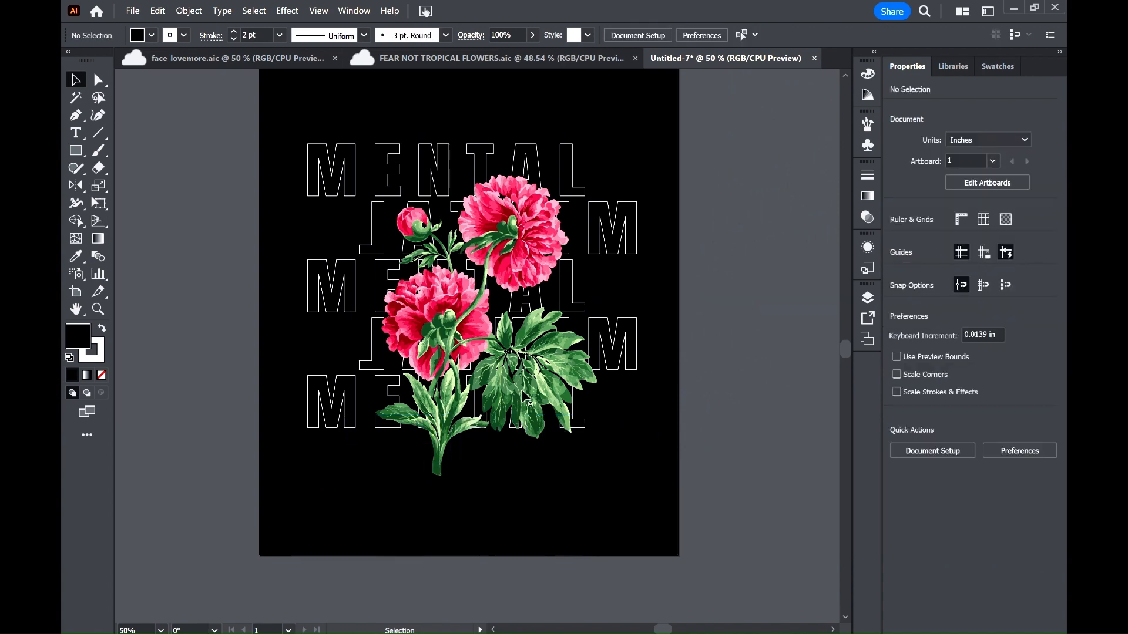
- Raise the peony artwork over the lettering and centre it horizontally with the MENTAL stack
drag(440, 462, 444, 432)
click(447, 445)
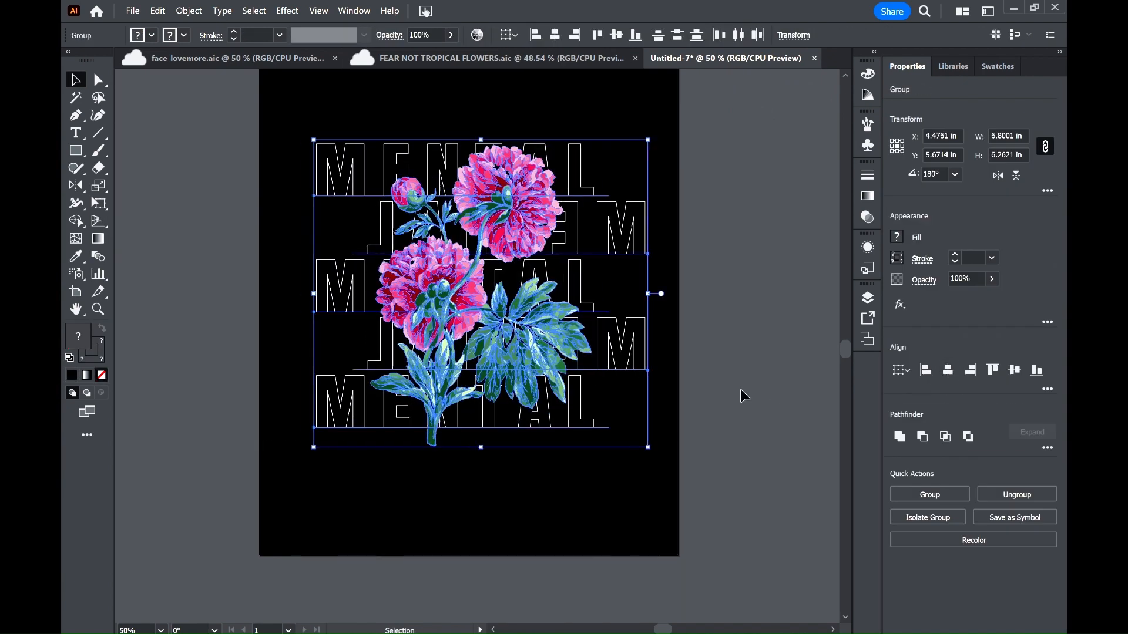
click(640, 475)
click(645, 341)
click(981, 624)
click(734, 352)
- Shift the two mirrored MENTAL lines left so they stack flush with the regular lines
click(641, 235)
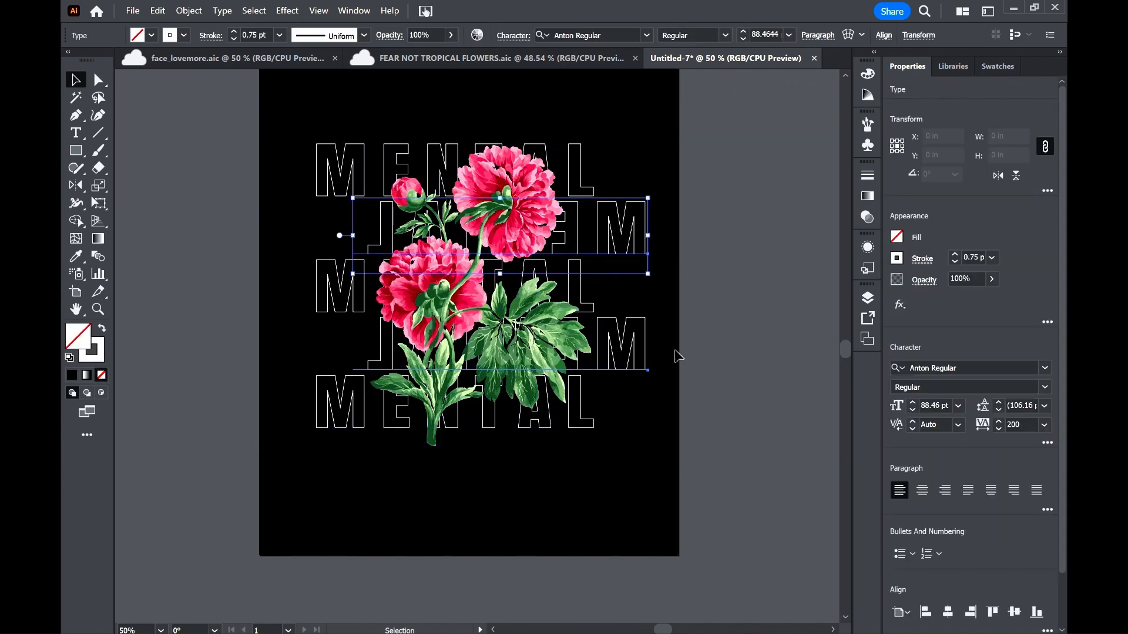
shift+click(640, 347)
drag(640, 346, 617, 347)
click(763, 336)
key(ctrl+a)
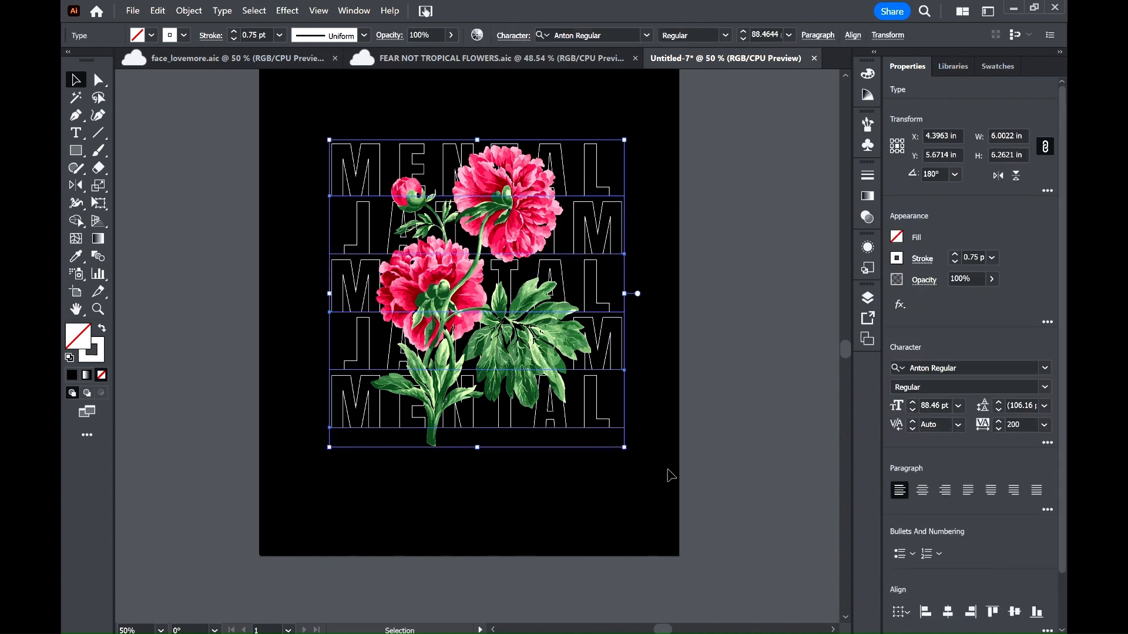
- Convert the five MENTAL lines to outlines and centre the lettering horizontally
click(177, 10)
click(275, 267)
click(948, 371)
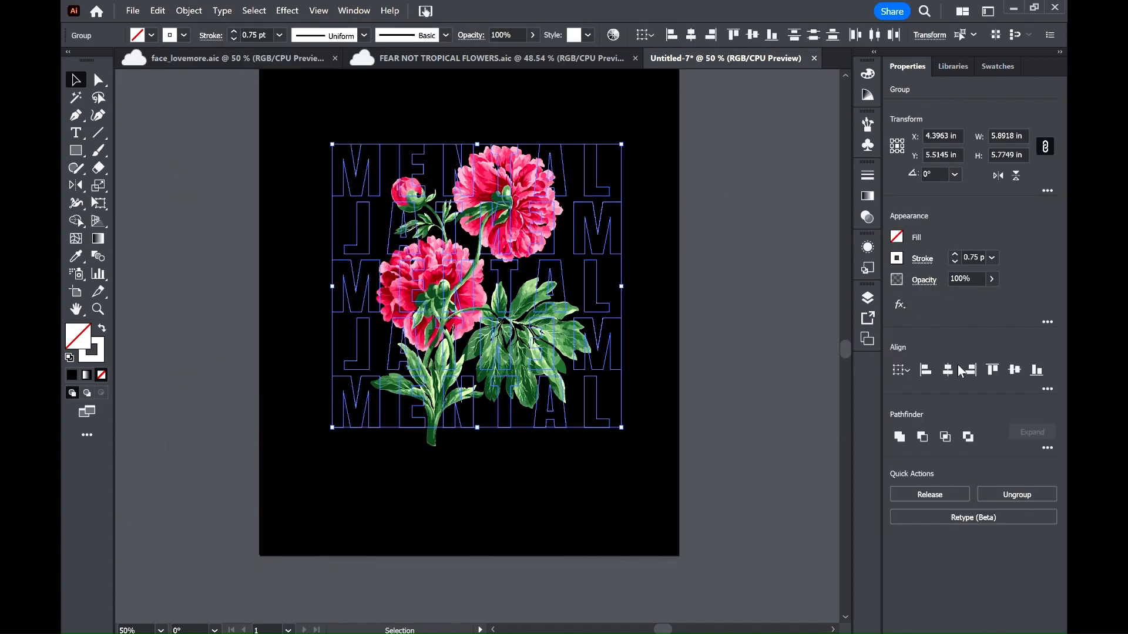
click(722, 373)
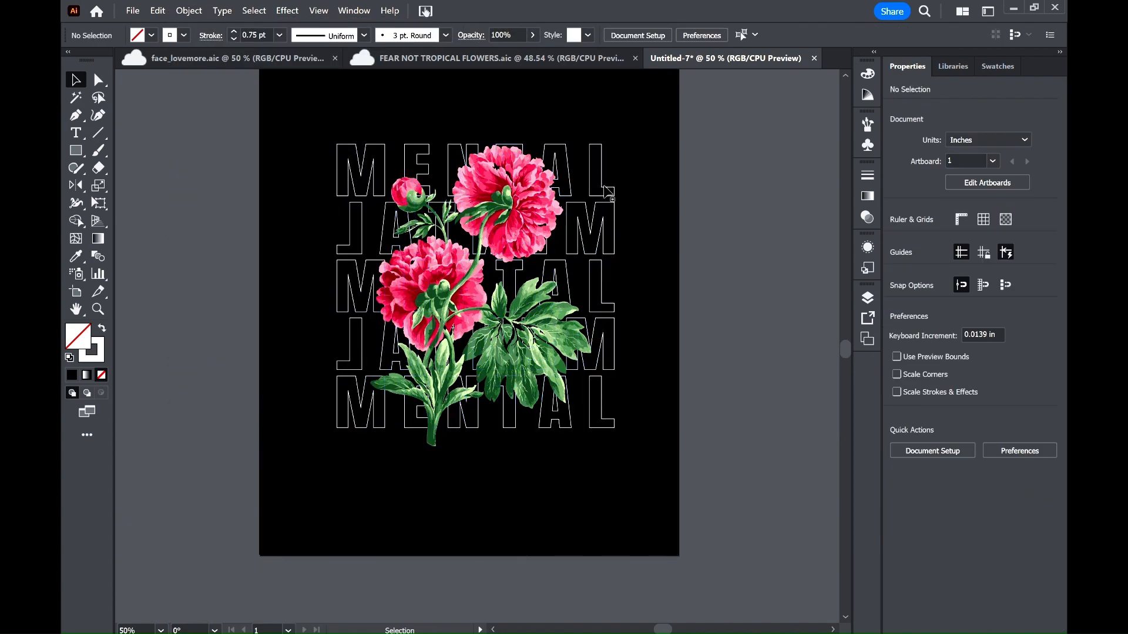
- Rearrange the top MENTAL line around the peonies, bringing lettering to the front and sending the N to the back
right_click(566, 171)
click(811, 426)
click(811, 431)
right_click(462, 145)
mouse_move(588, 394)
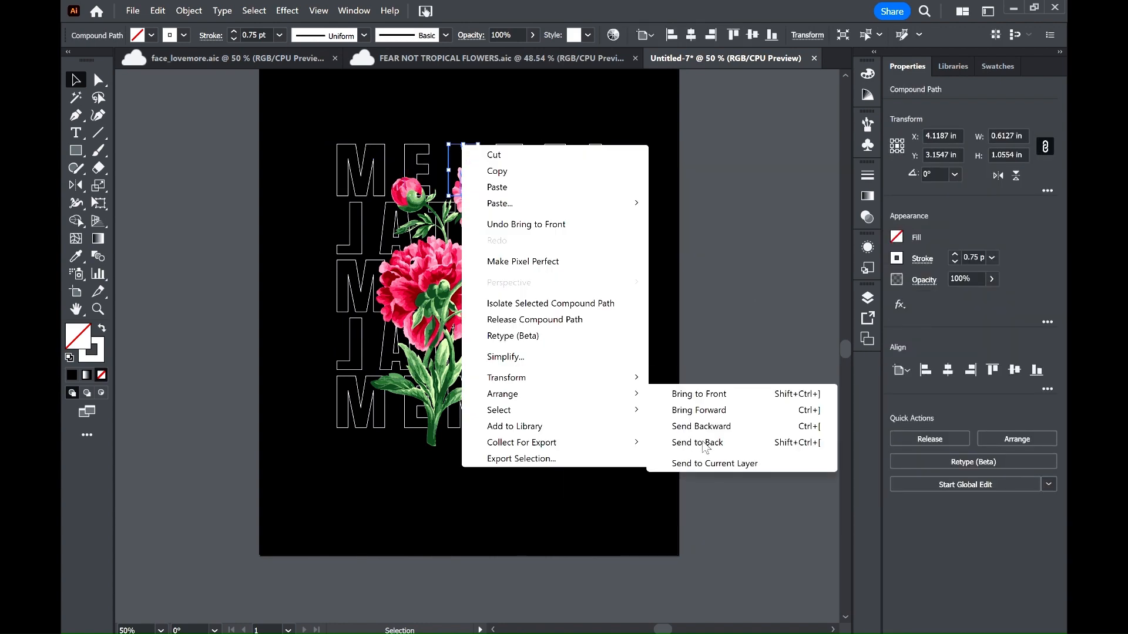
click(699, 443)
click(718, 294)
key(ctrl+a)
click(745, 273)
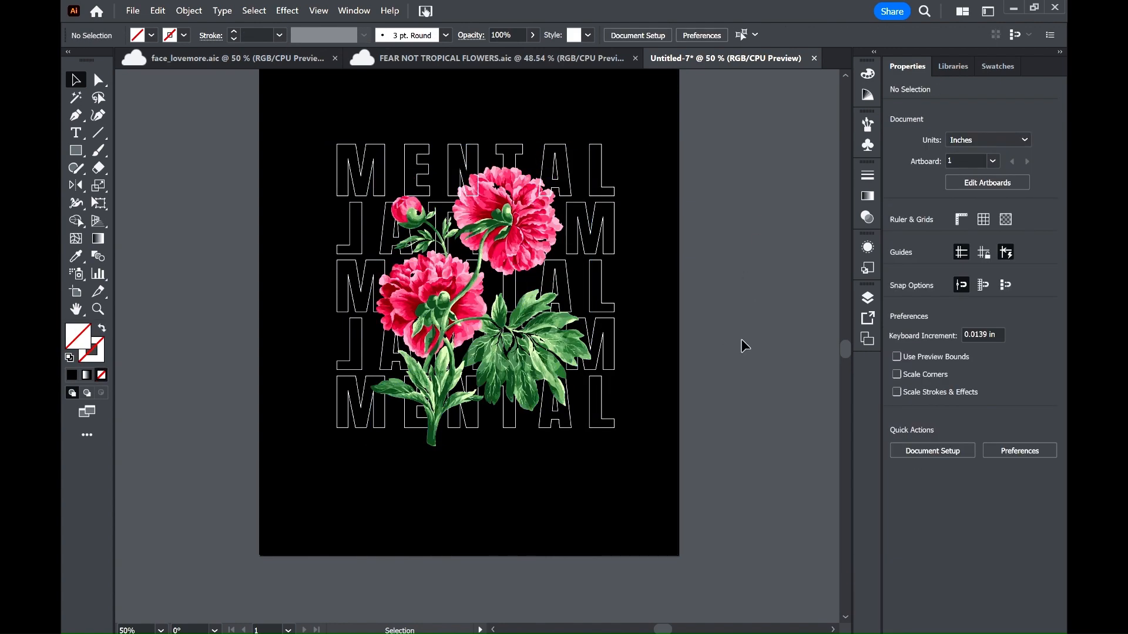
- Ungroup the outlined lettering and bring the third line's T to the front, over the peonies
click(615, 311)
click(1017, 495)
click(723, 376)
click(515, 287)
right_click(514, 285)
mouse_move(604, 535)
click(758, 539)
click(762, 386)
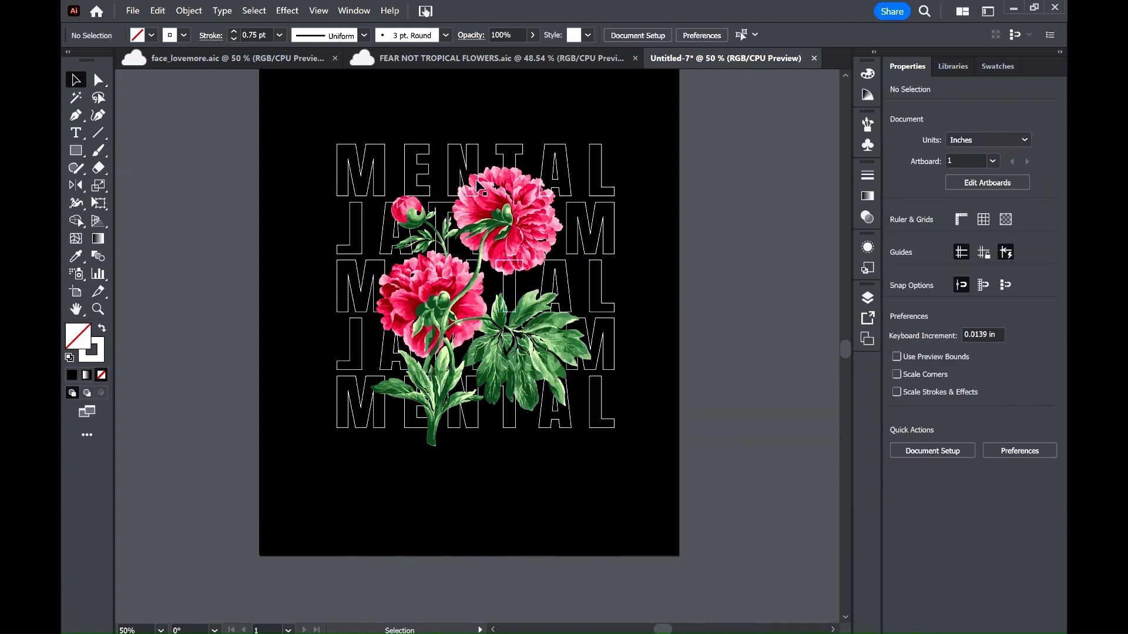
- Fill the M of the top MENTAL line with pink
click(384, 187)
click(893, 241)
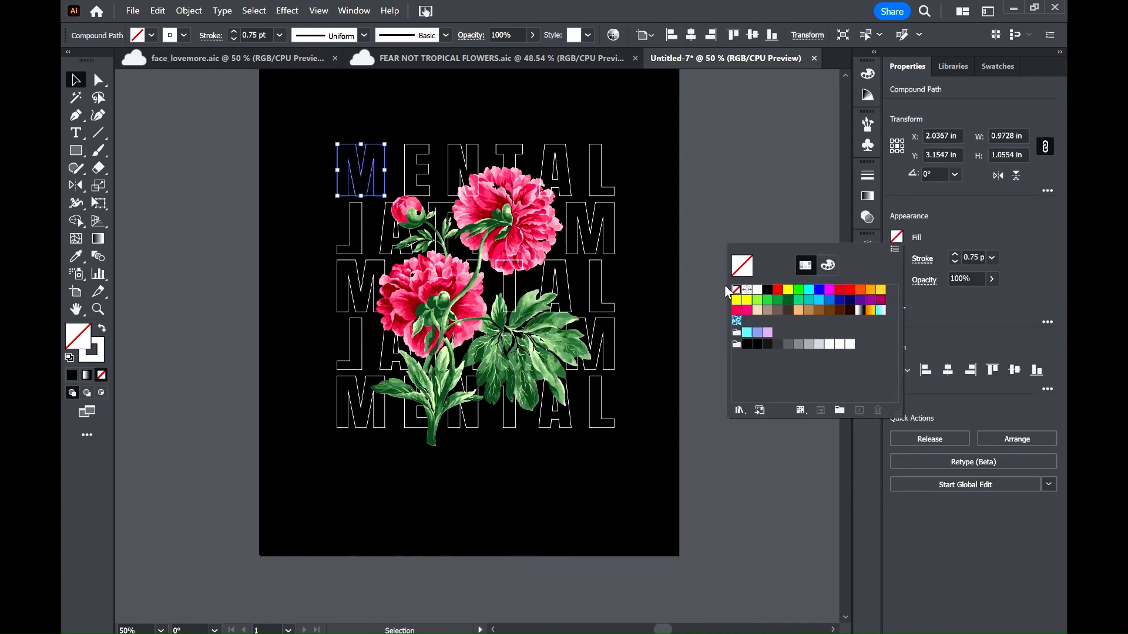
click(799, 301)
click(184, 134)
scroll(630, 277, up, 1)
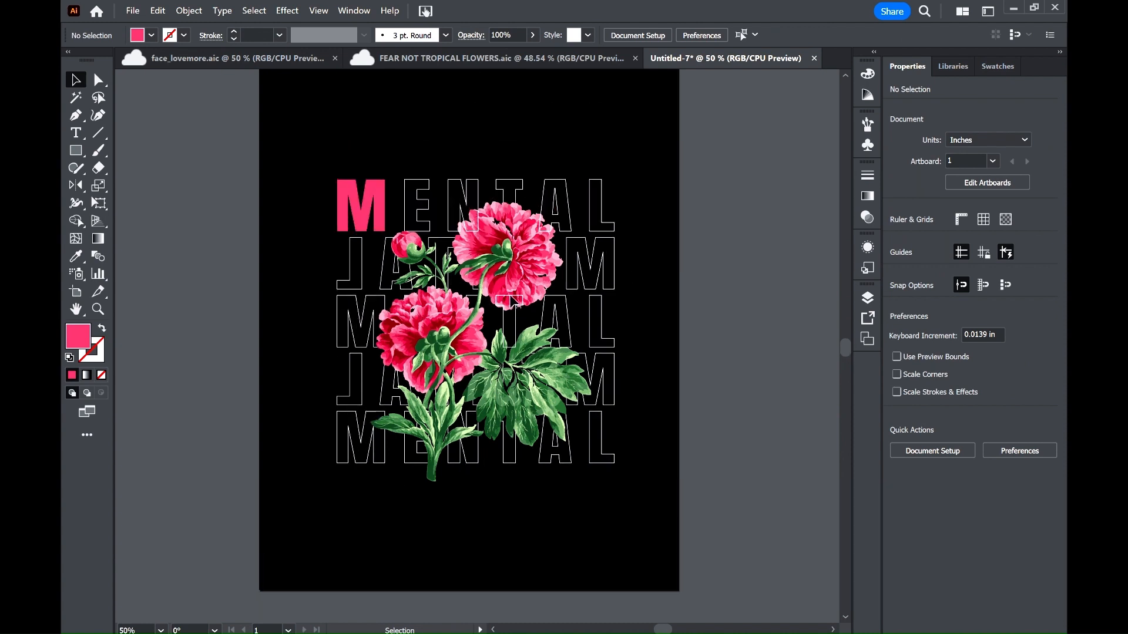
- Fill the T of the third MENTAL line with the same pink as the top M
click(511, 298)
click(896, 237)
click(381, 201)
click(896, 236)
key(Escape)
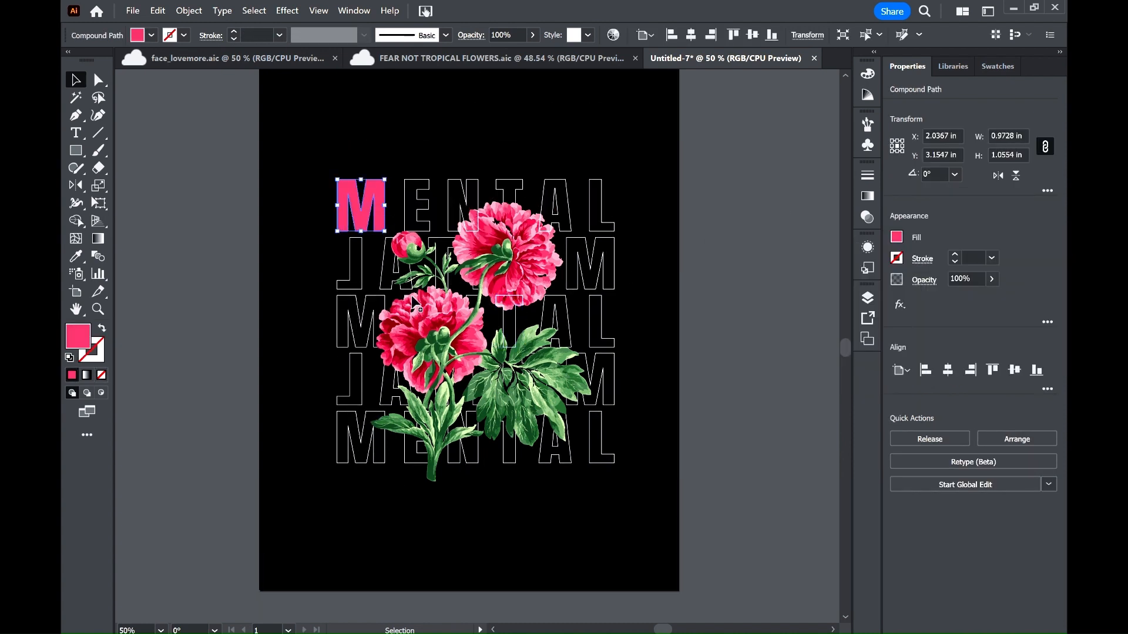
click(505, 306)
click(503, 305)
click(896, 237)
click(799, 302)
click(748, 197)
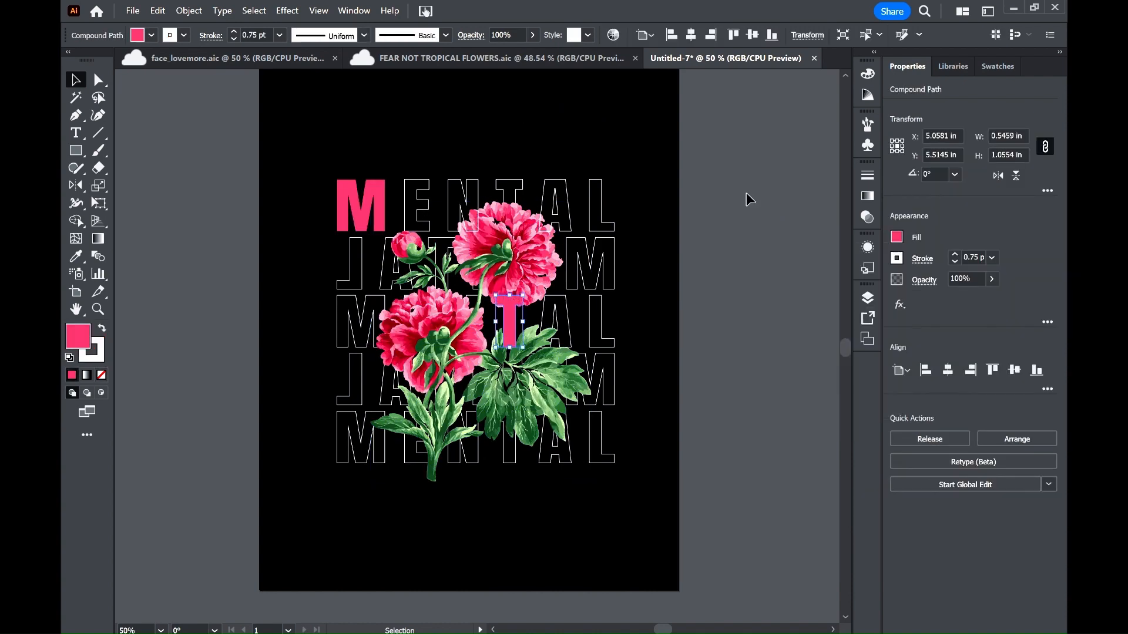
- Fill the final L of the lowest MENTAL line with the same pink
click(542, 458)
click(561, 458)
click(595, 447)
click(896, 237)
click(799, 302)
click(710, 285)
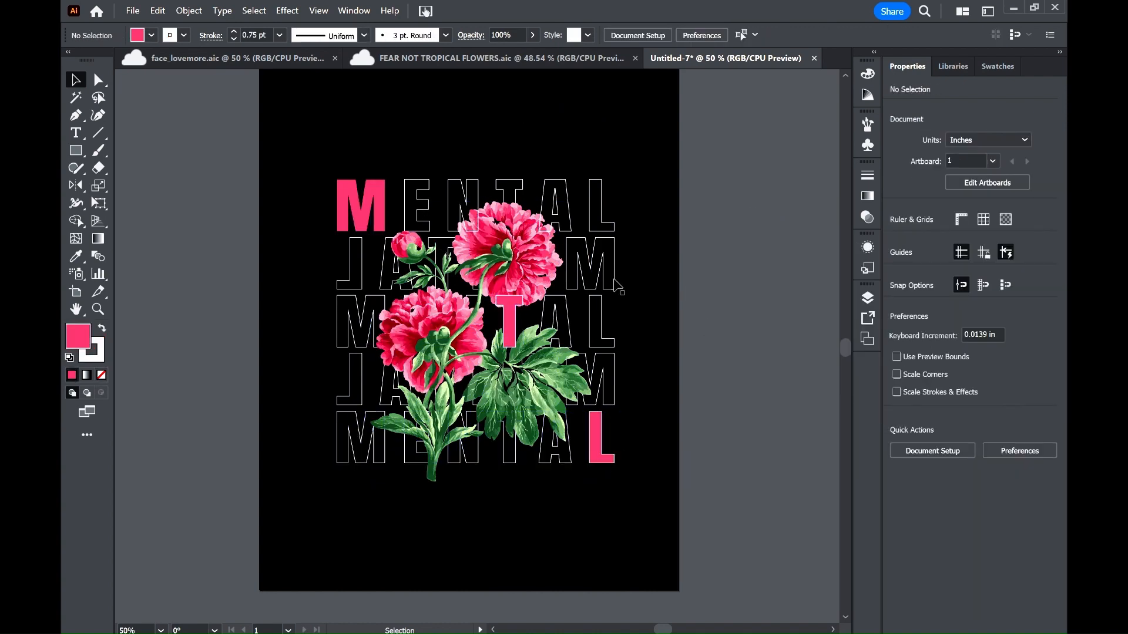
- Undo the pink fills on the M, T and L letters
key(ctrl+z)
key(ctrl+z)
key(ctrl+z)
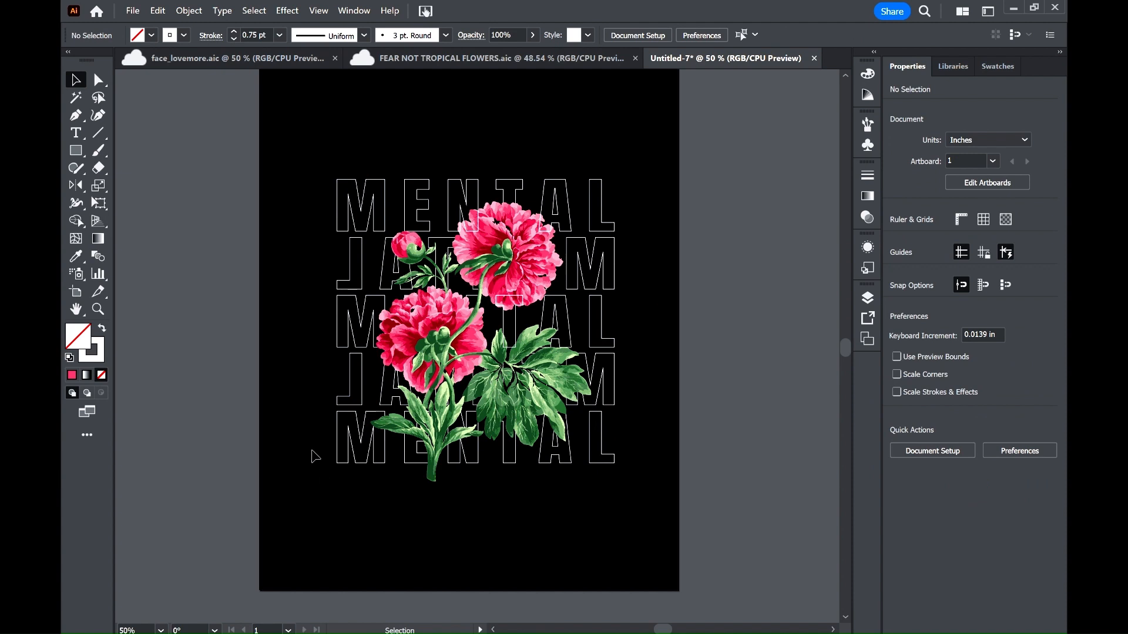
- Add a new PRIORITY caption below the artwork and fill it with white
scroll(705, 376, down, 1)
key(t)
click(520, 484)
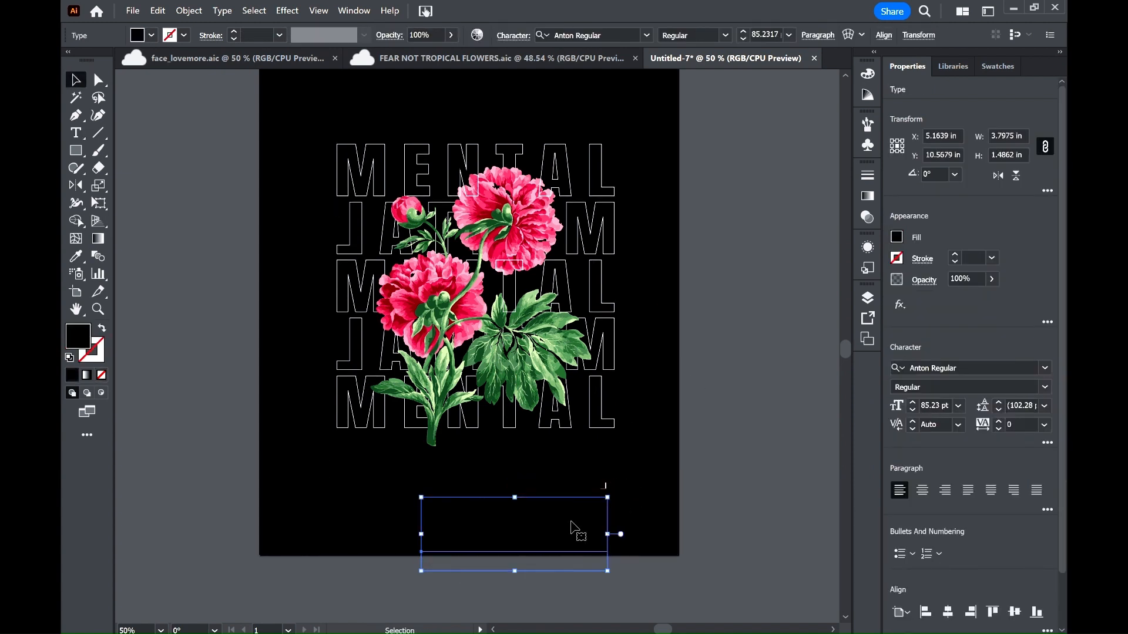
click(896, 236)
click(741, 296)
- Set the PRIORITY caption in the Blaster Demo font
click(940, 368)
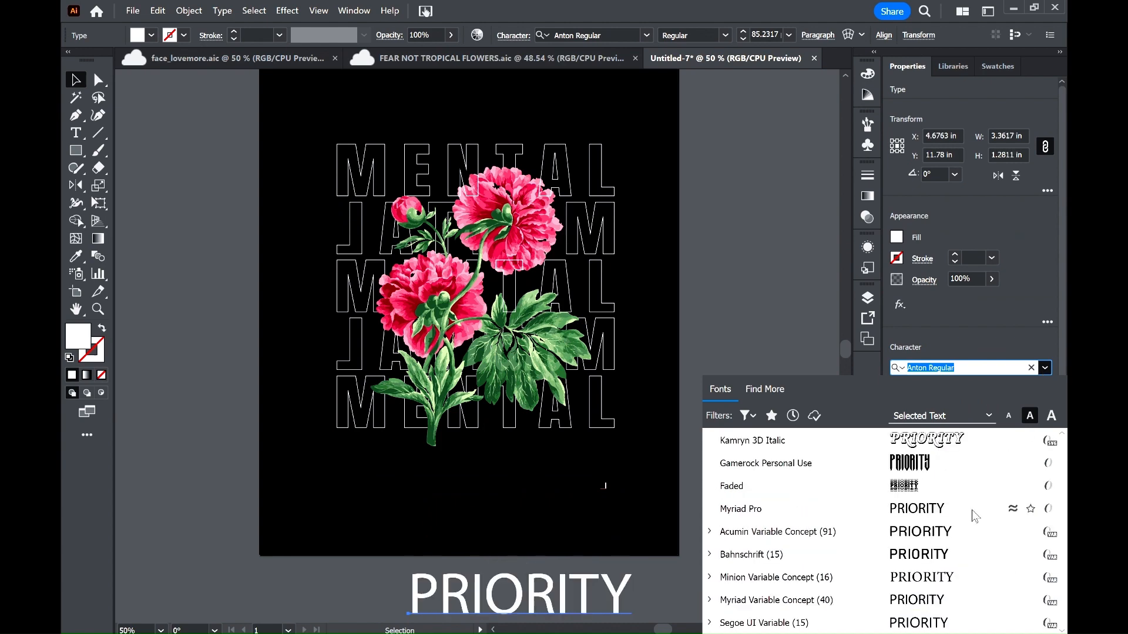
scroll(974, 516, down, 15)
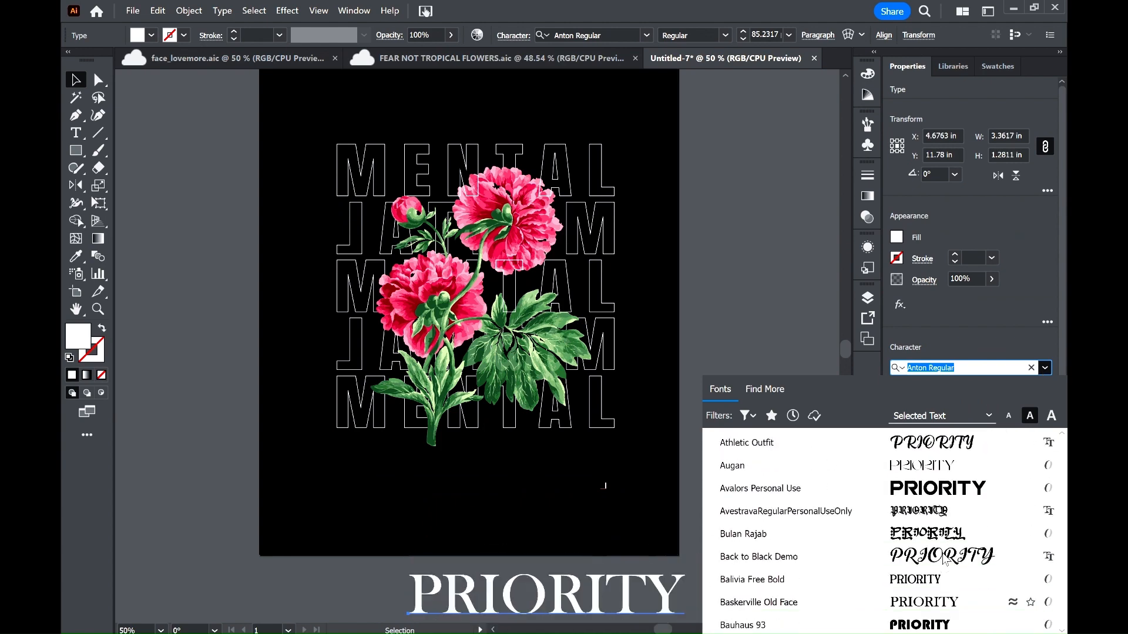
scroll(943, 555, down, 4)
click(943, 557)
- Place the PRIORITY caption across the base of the MENTAL stack and enlarge it to about 95.66 pt
drag(602, 599, 549, 482)
drag(590, 519, 618, 527)
drag(553, 481, 535, 453)
click(769, 463)
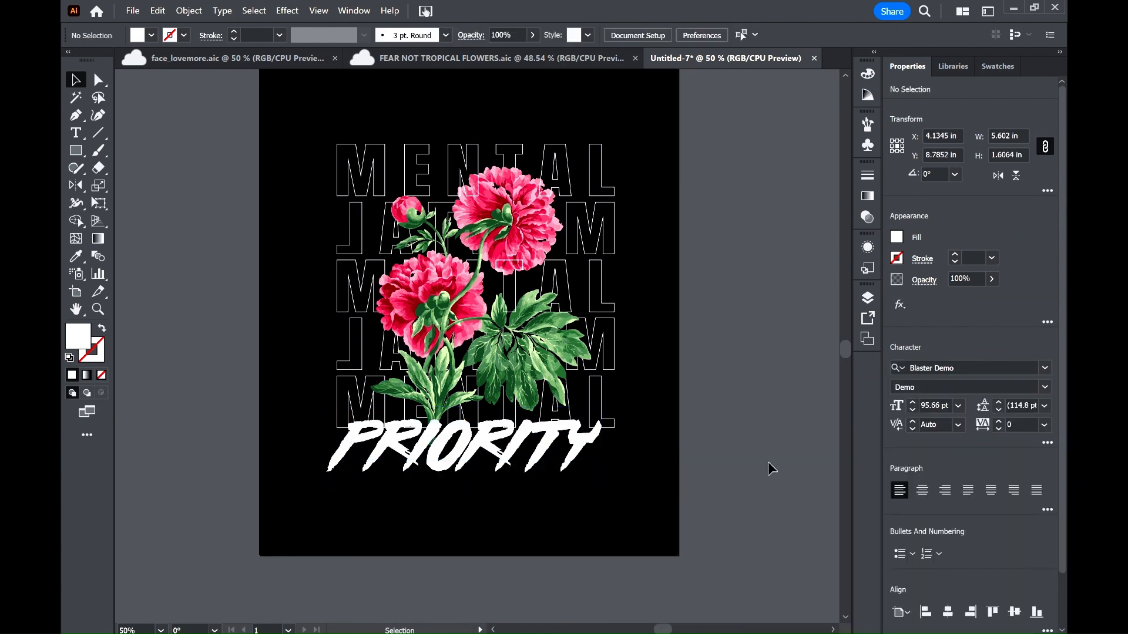
- Widen the PRIORITY caption to about 5.87 in and line it up with the MENTAL lettering above
click(578, 446)
drag(602, 447, 615, 447)
click(723, 375)
drag(564, 446, 554, 449)
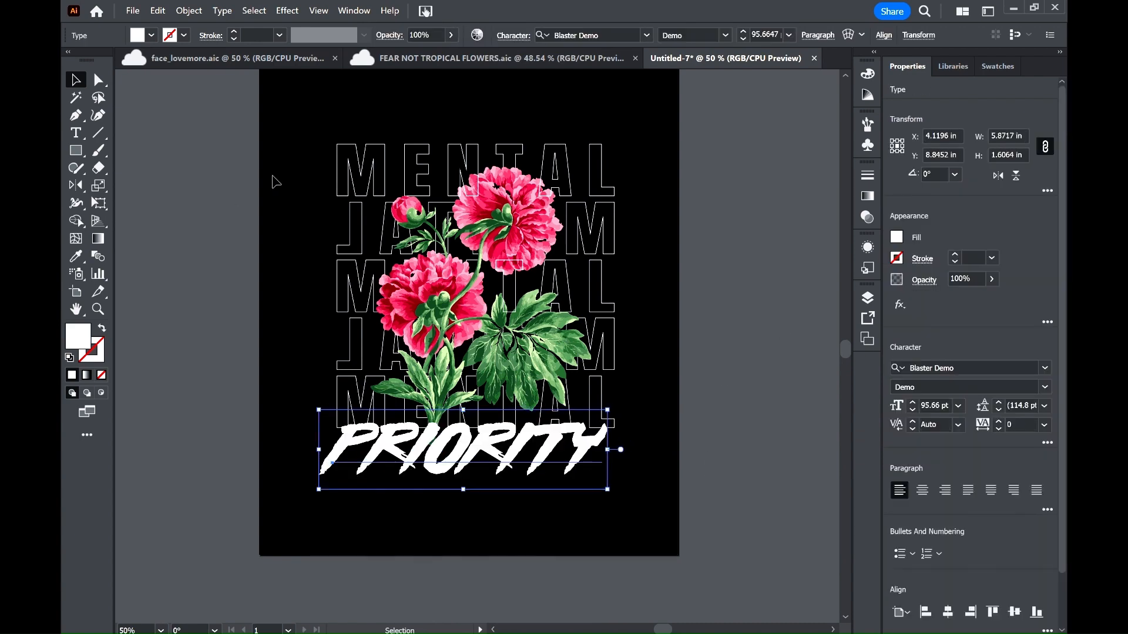
click(360, 398)
click(746, 309)
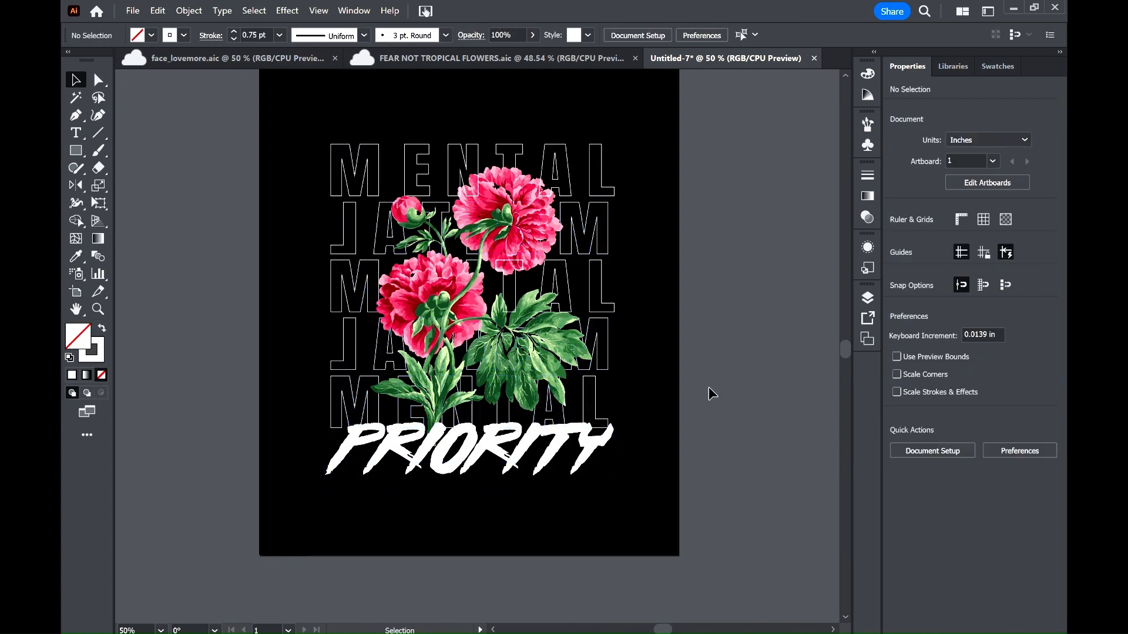
- Apply a mild Inflate warp to the PRIORITY caption and rotate it slightly counterclockwise
scroll(529, 353, up, 1)
click(470, 453)
click(158, 10)
mouse_move(220, 13)
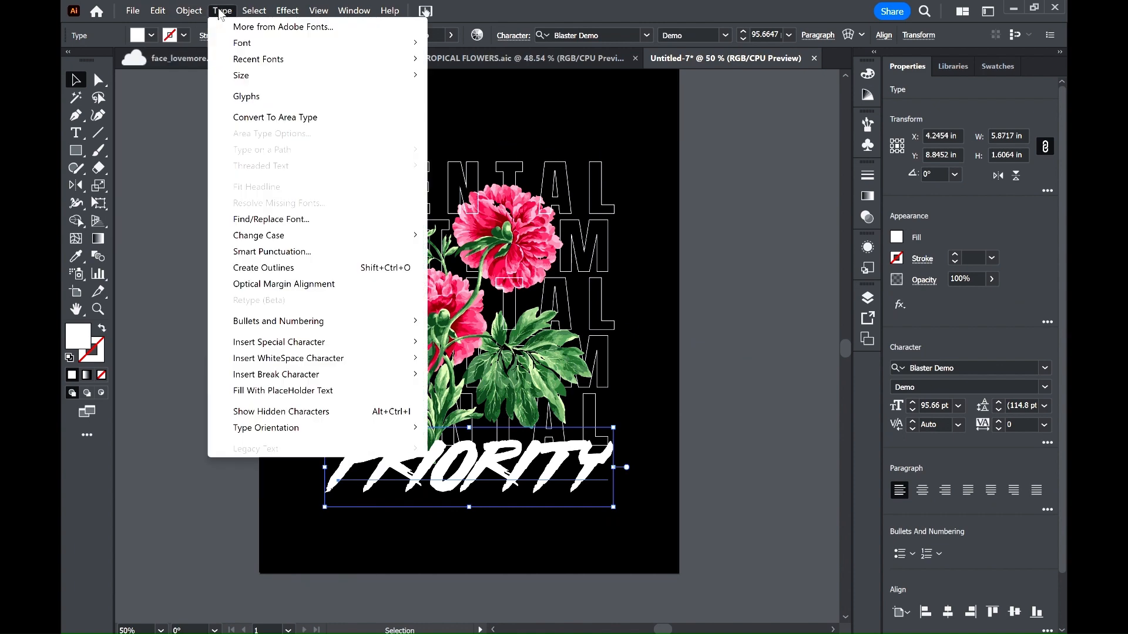
mouse_move(287, 11)
mouse_move(329, 229)
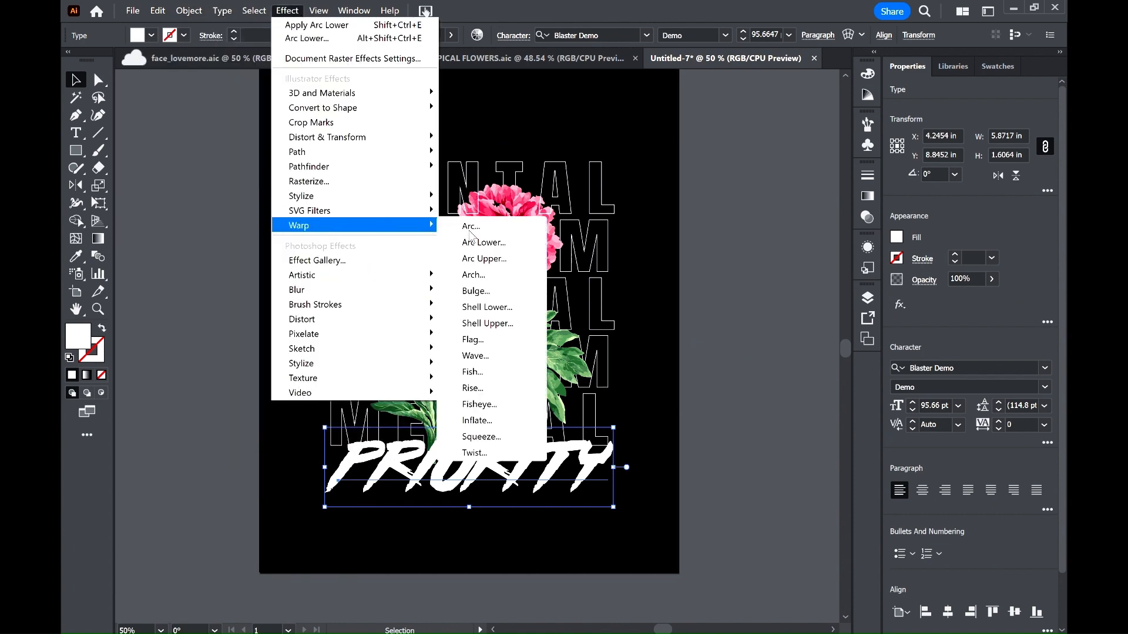
click(477, 420)
drag(813, 240, 802, 236)
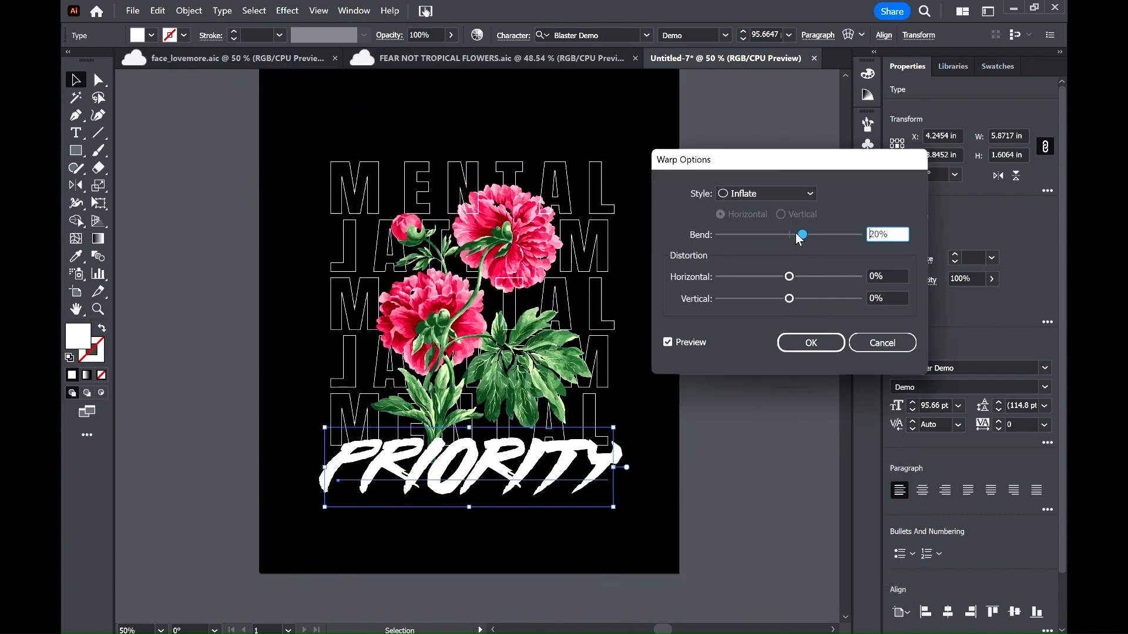
mouse_move(789, 276)
mouse_down()
mouse_move(778, 278)
mouse_move(799, 285)
mouse_up()
mouse_move(803, 235)
mouse_down()
mouse_move(767, 241)
mouse_move(795, 241)
mouse_up()
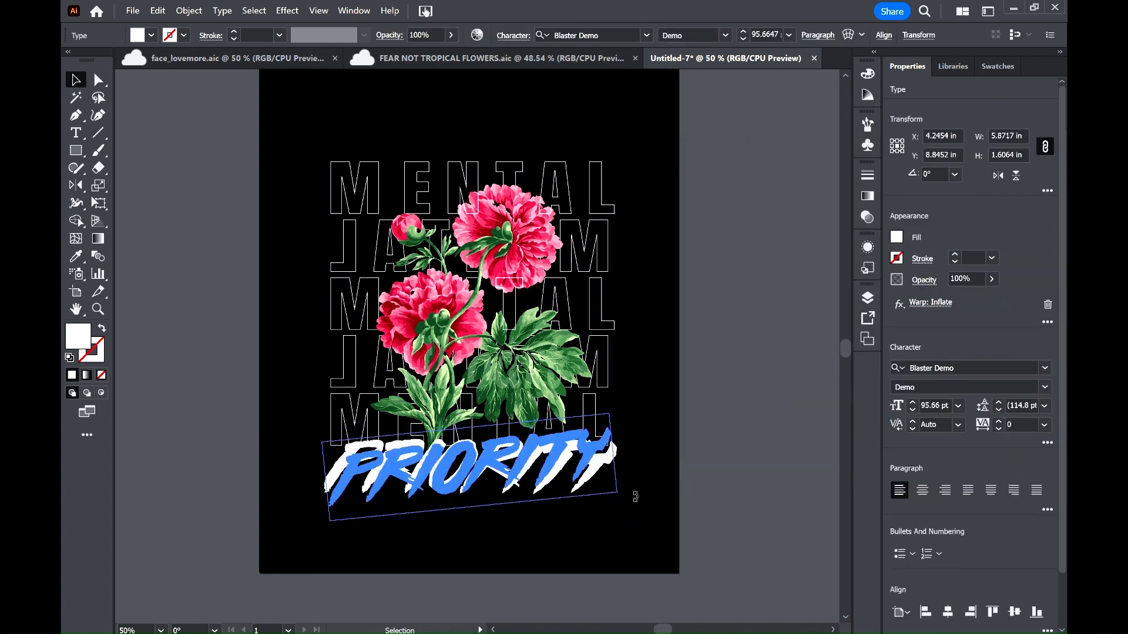
click(718, 312)
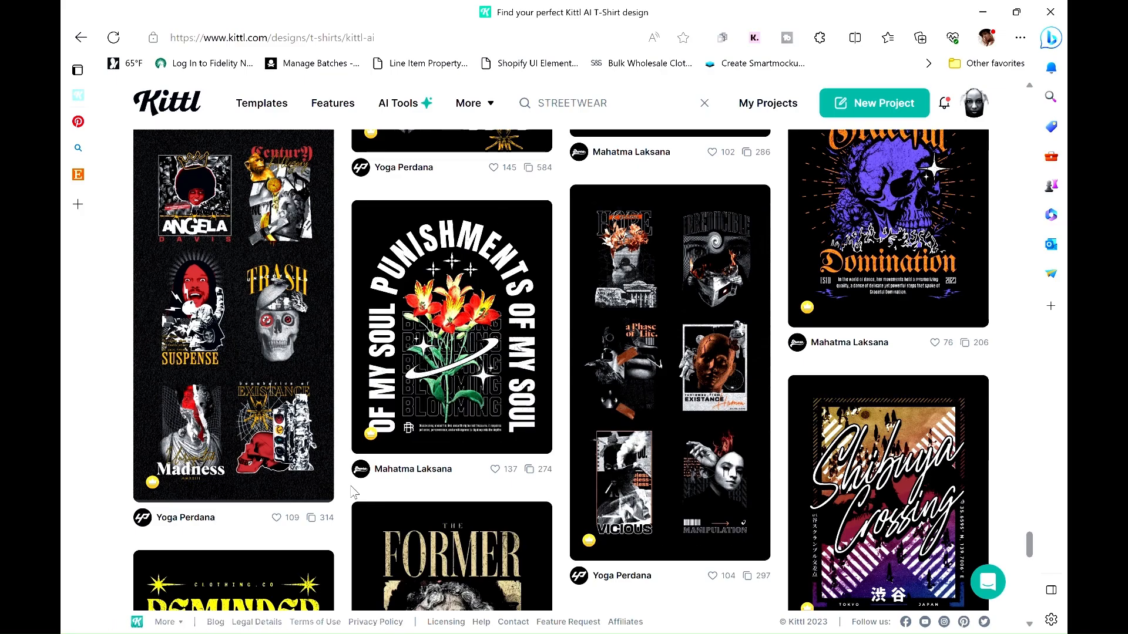
- Switch to the browser and examine streetwear T-shirt designs on Kittl and Pinterest for inspiration
scroll(352, 487, down, 4)
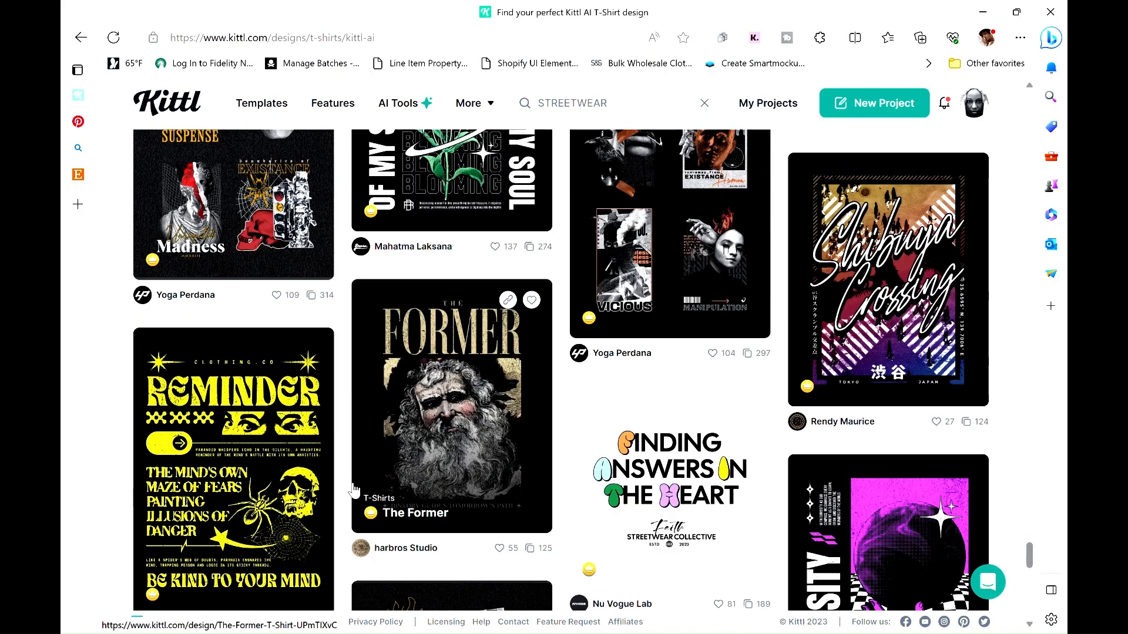
scroll(353, 490, down, 15)
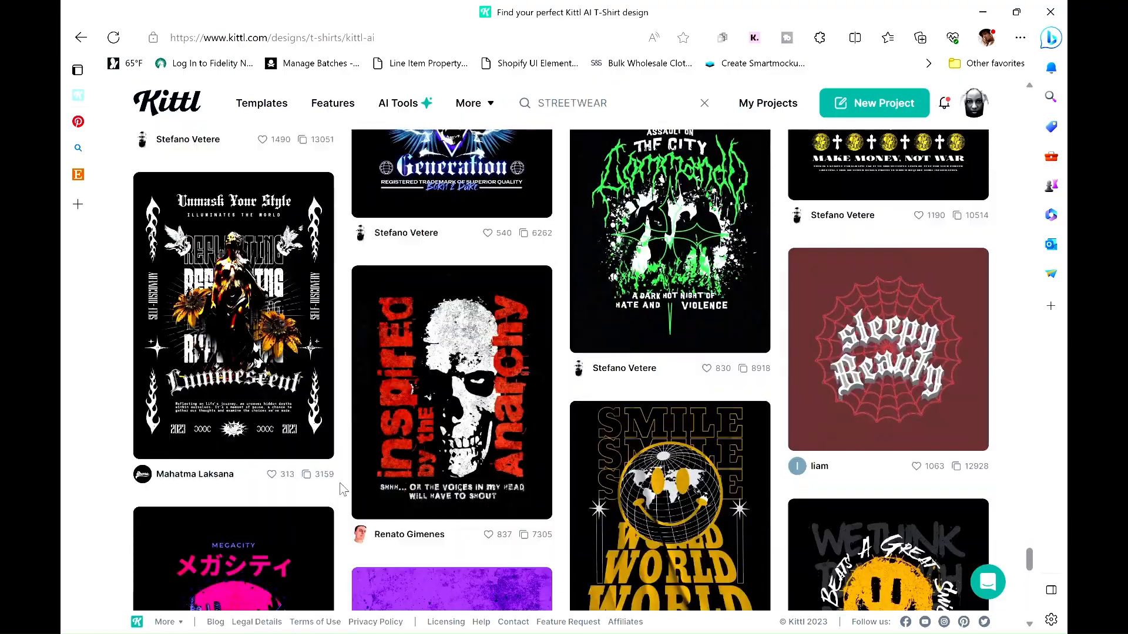
scroll(343, 490, down, 12)
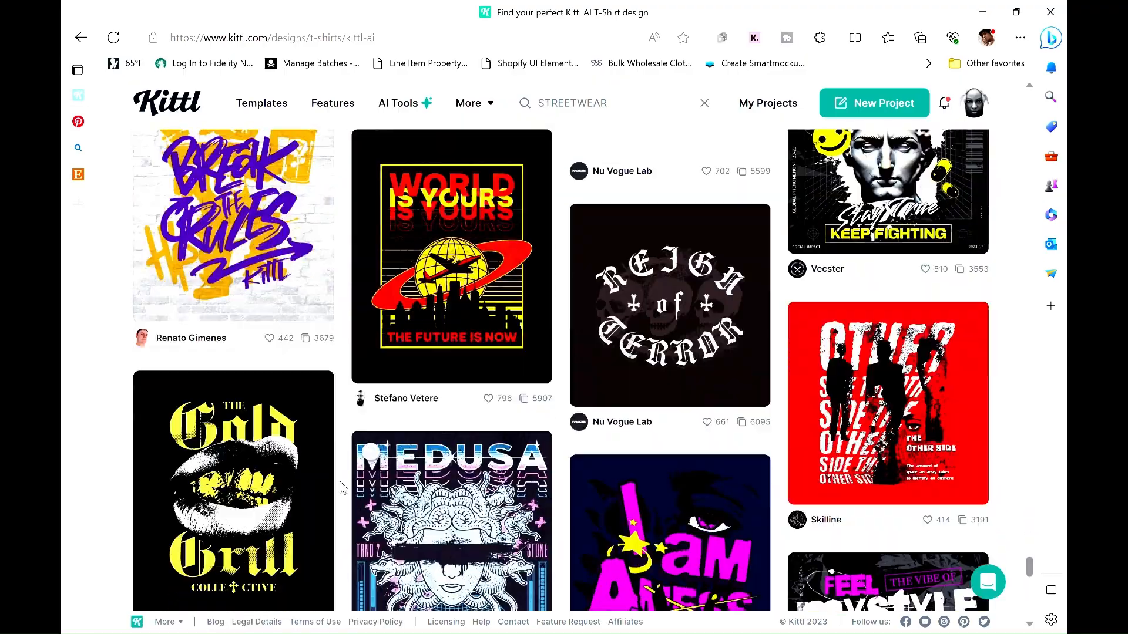
scroll(342, 490, down, 6)
key(alt+Left)
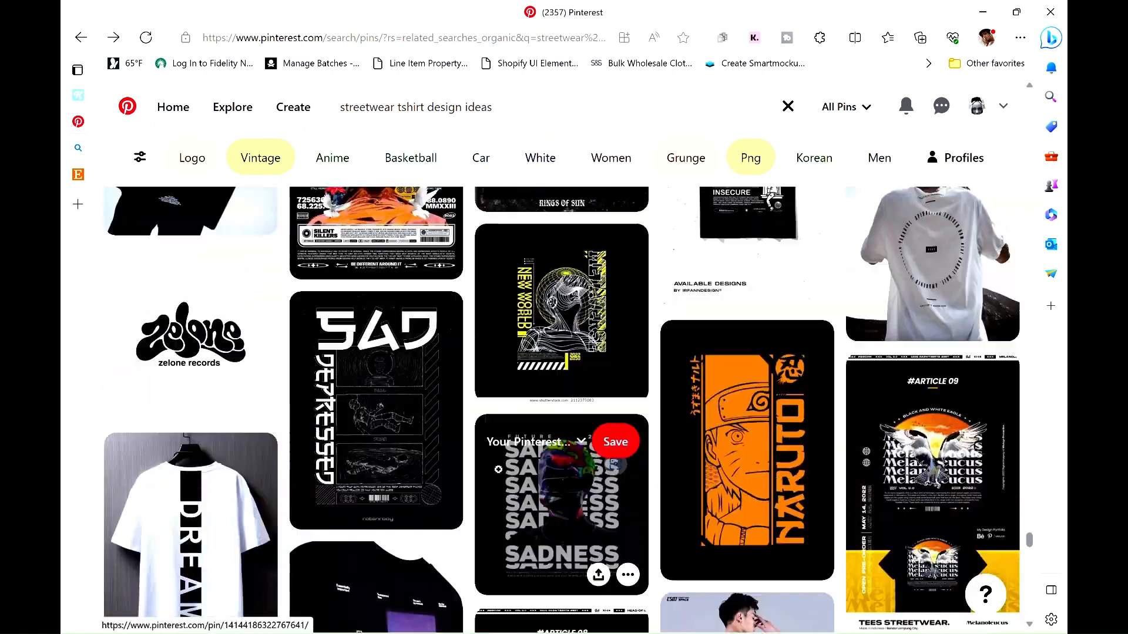
scroll(498, 469, down, 10)
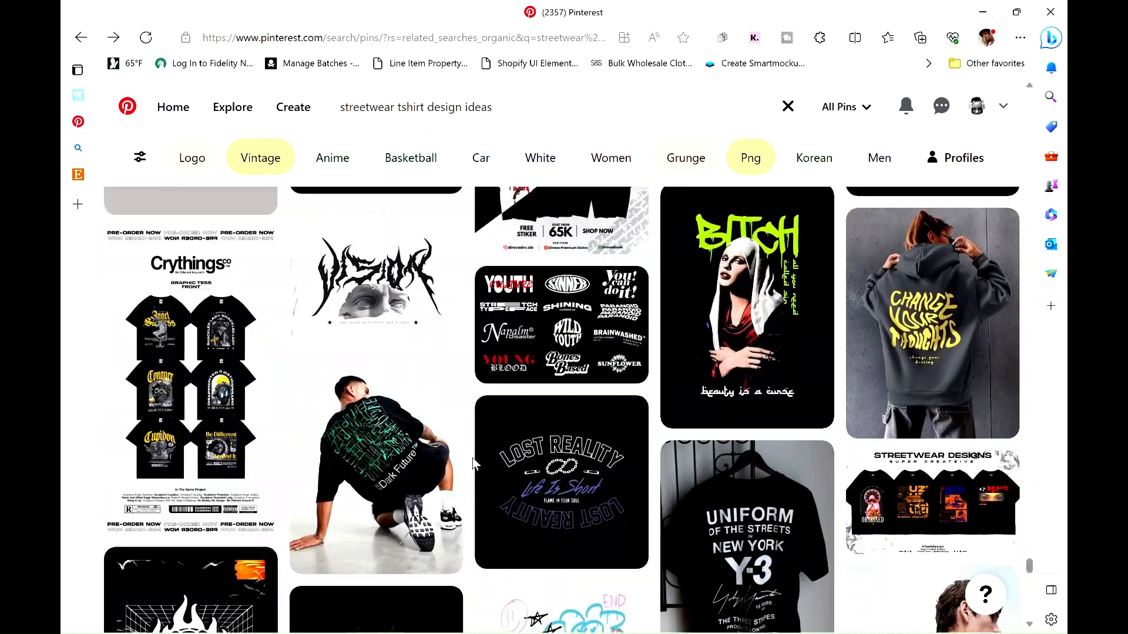
scroll(474, 464, down, 8)
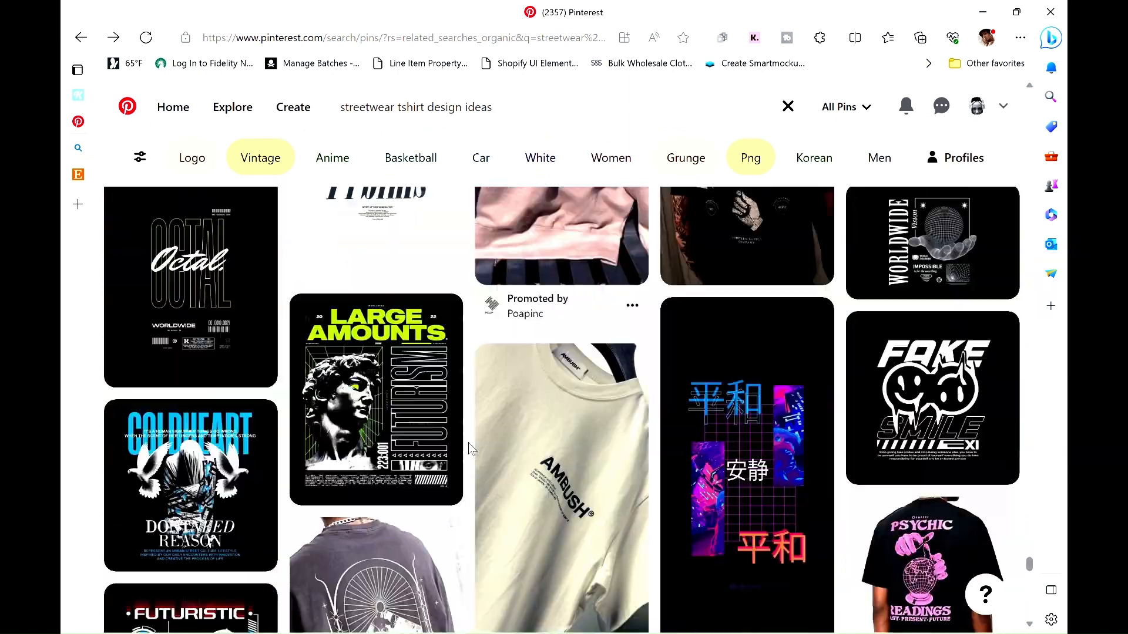
scroll(470, 450, down, 8)
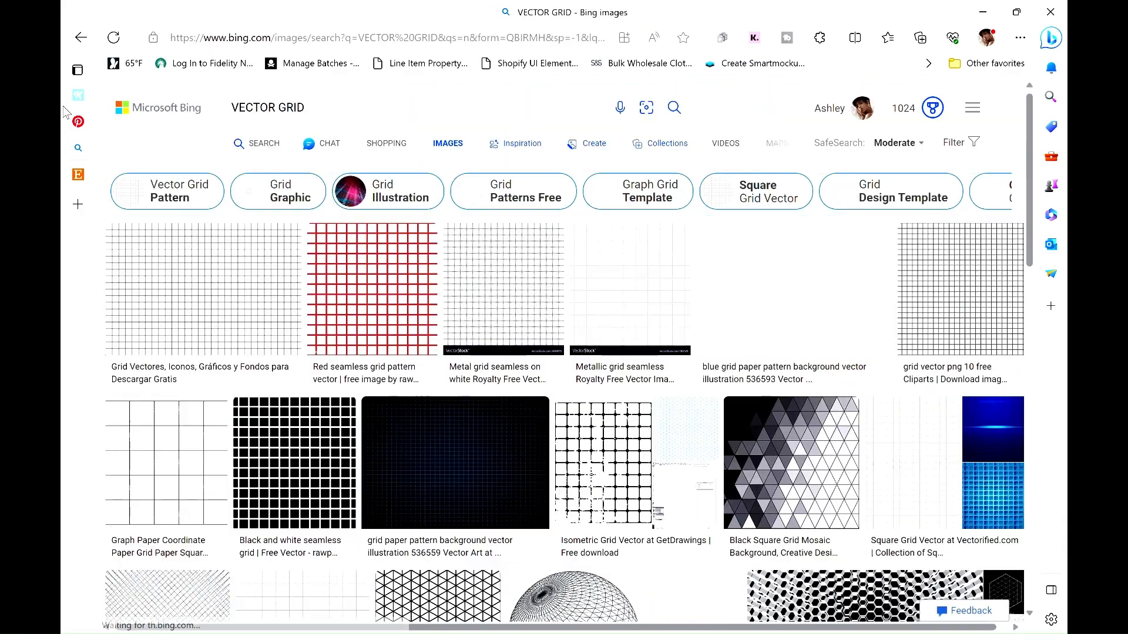
- Pick a perspective grid image from the Bing results and trace it in Illustrator with the Black and White Logo preset
scroll(627, 405, down, 11)
click(579, 277)
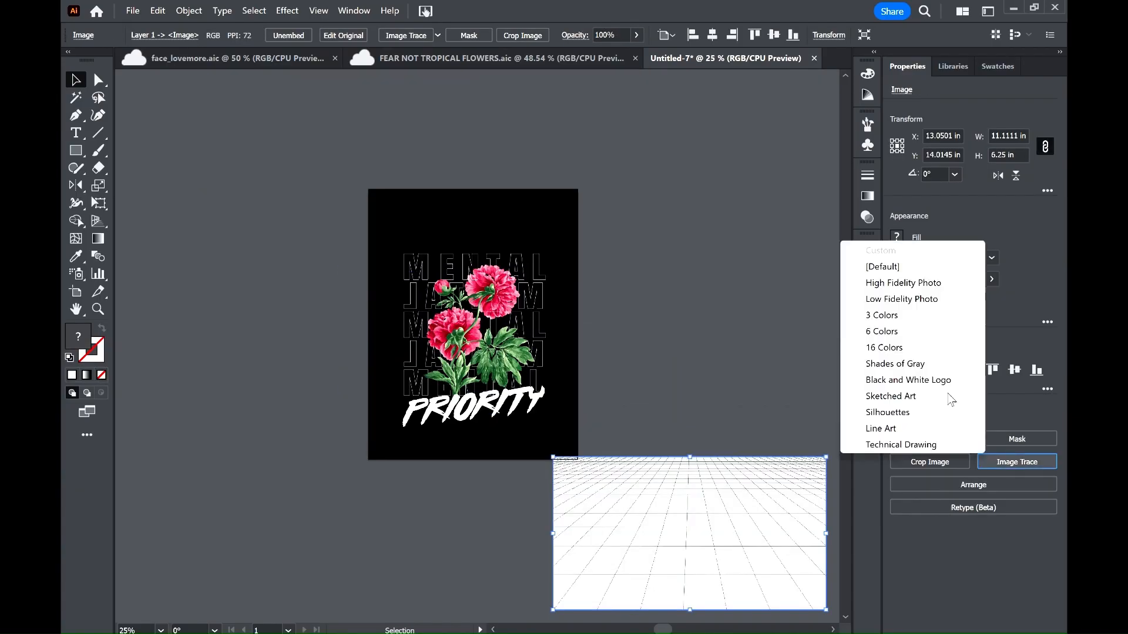
click(938, 385)
- Refine the grid trace to threshold 228 and 78% paths, adjust the noise, ignore the background color, and expand the result
click(1021, 436)
drag(796, 209, 842, 209)
click(831, 256)
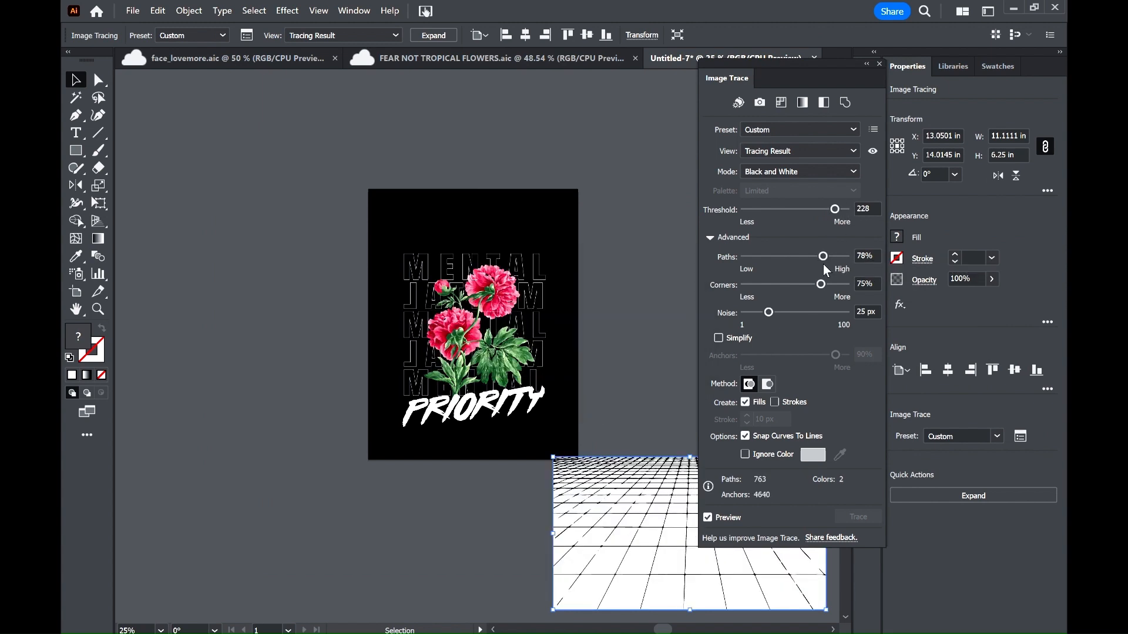
drag(747, 313, 767, 312)
click(745, 455)
click(879, 63)
click(986, 495)
- Fill the traced grid white and place it across the lower half of the artboard
click(896, 237)
mouse_move(688, 470)
mouse_down()
mouse_move(677, 130)
mouse_move(515, 329)
mouse_move(530, 325)
mouse_up()
click(760, 293)
drag(639, 397, 579, 396)
drag(473, 473, 473, 460)
- Narrow the white grid from both sides to about 7.51 in wide
key(ctrl+plus)
key(ctrl+plus)
click(740, 252)
click(675, 334)
drag(691, 347, 688, 349)
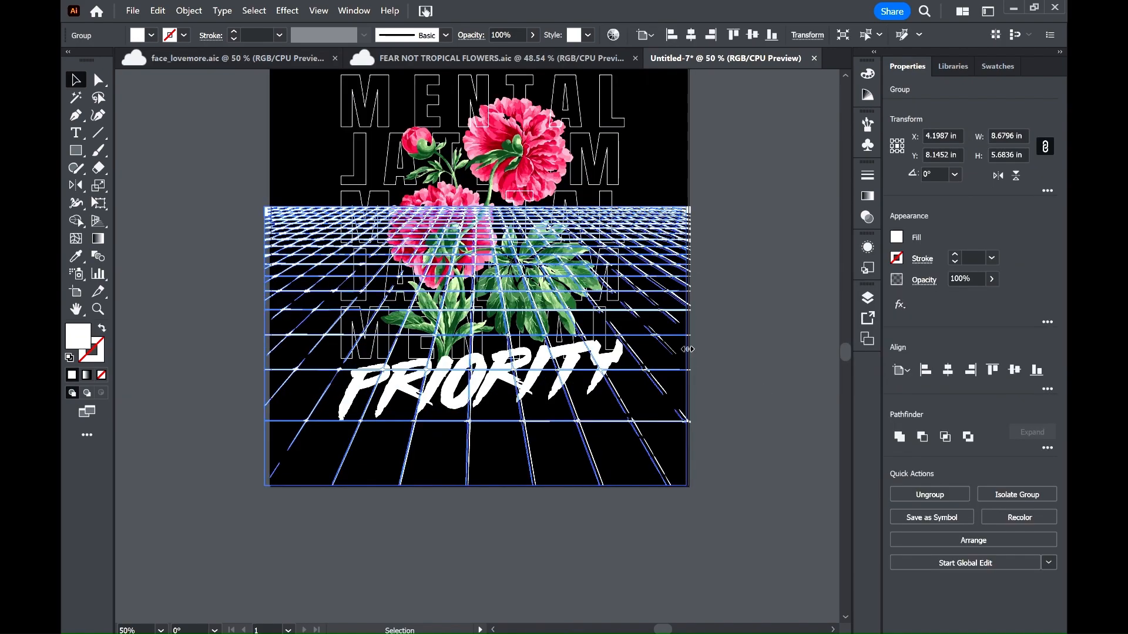
drag(264, 346, 297, 346)
drag(687, 346, 666, 347)
- Move the grid to Layer 3 so it sits behind the flowers and lettering
click(867, 297)
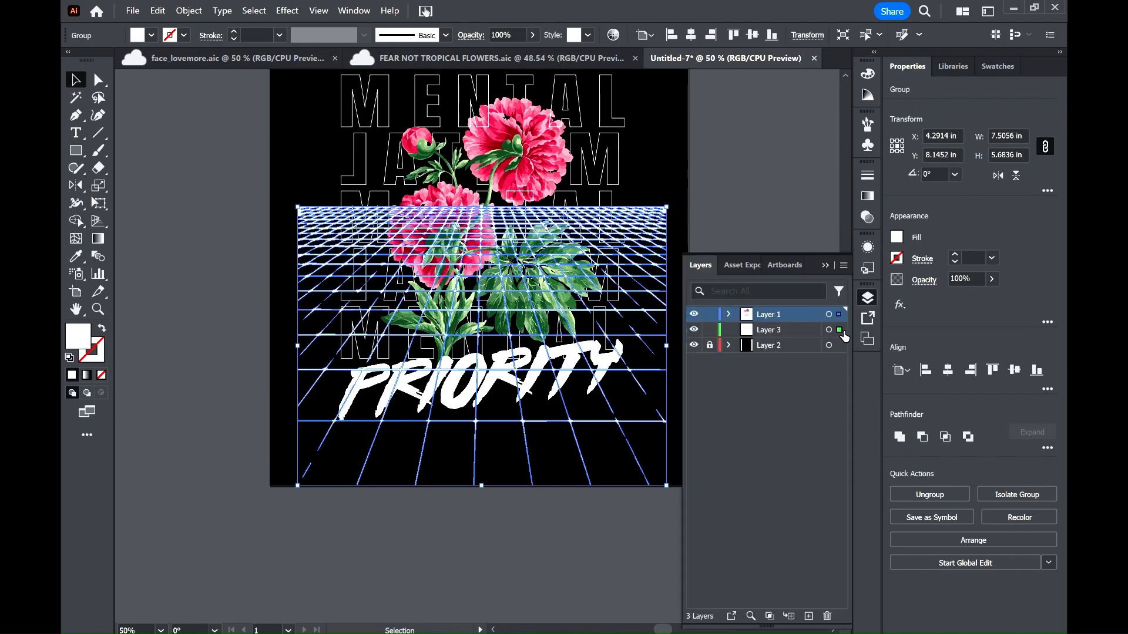
drag(842, 333, 839, 330)
key(ctrl+shift+a)
key(ctrl+z)
click(712, 189)
key(ctrl+minus)
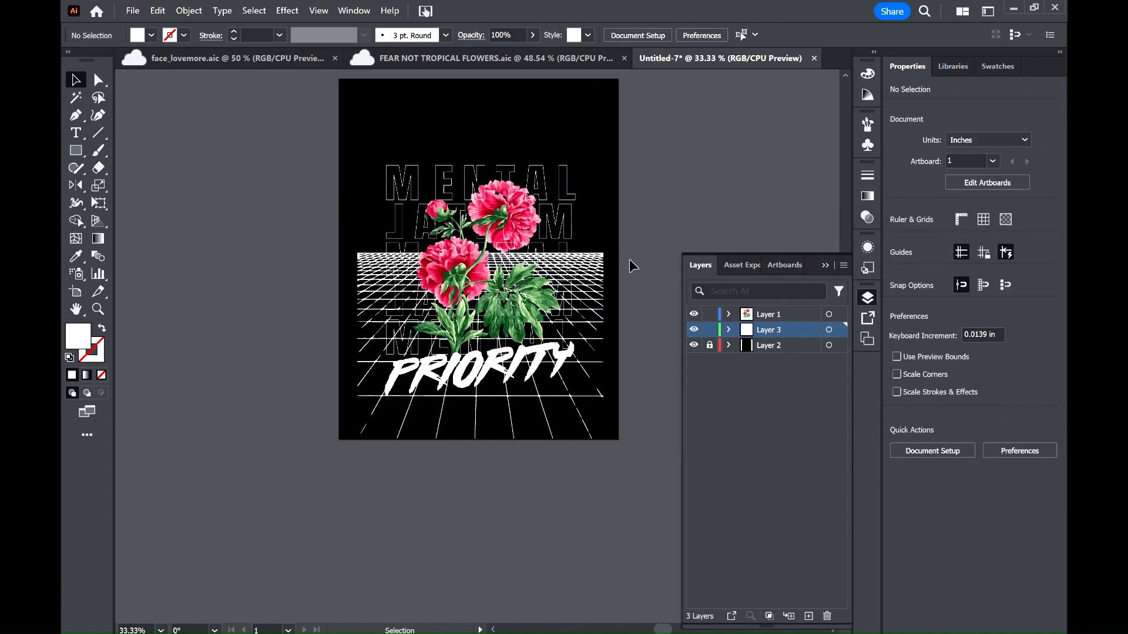
- Apply a 4-row by 4-column envelope distort mesh to the grid
click(598, 255)
click(824, 265)
click(807, 36)
click(594, 251)
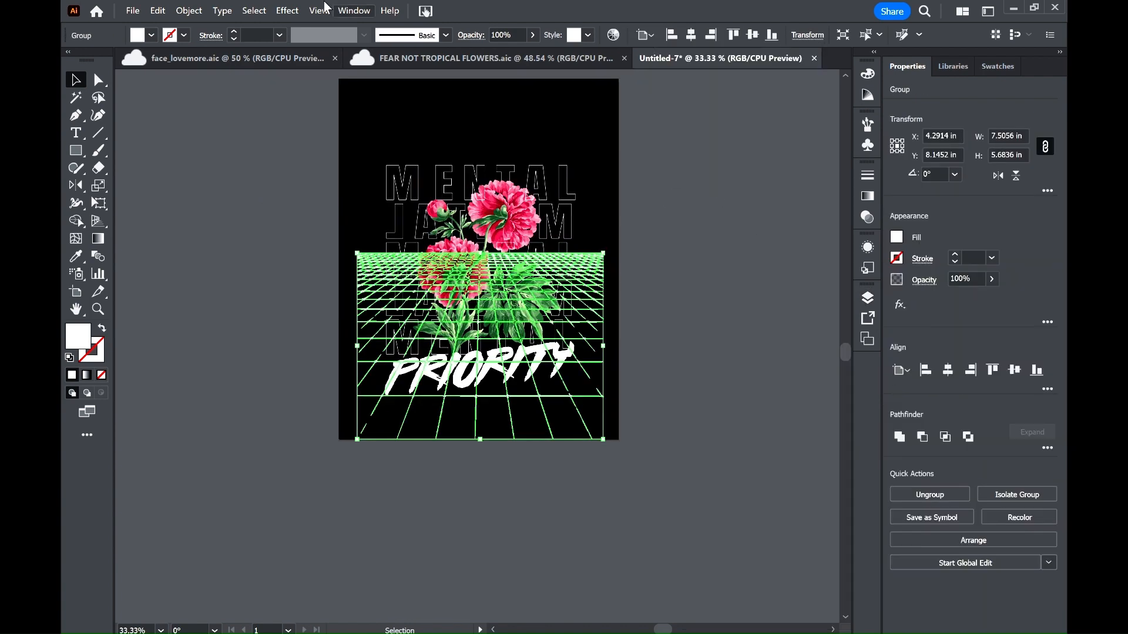
click(189, 10)
mouse_move(364, 488)
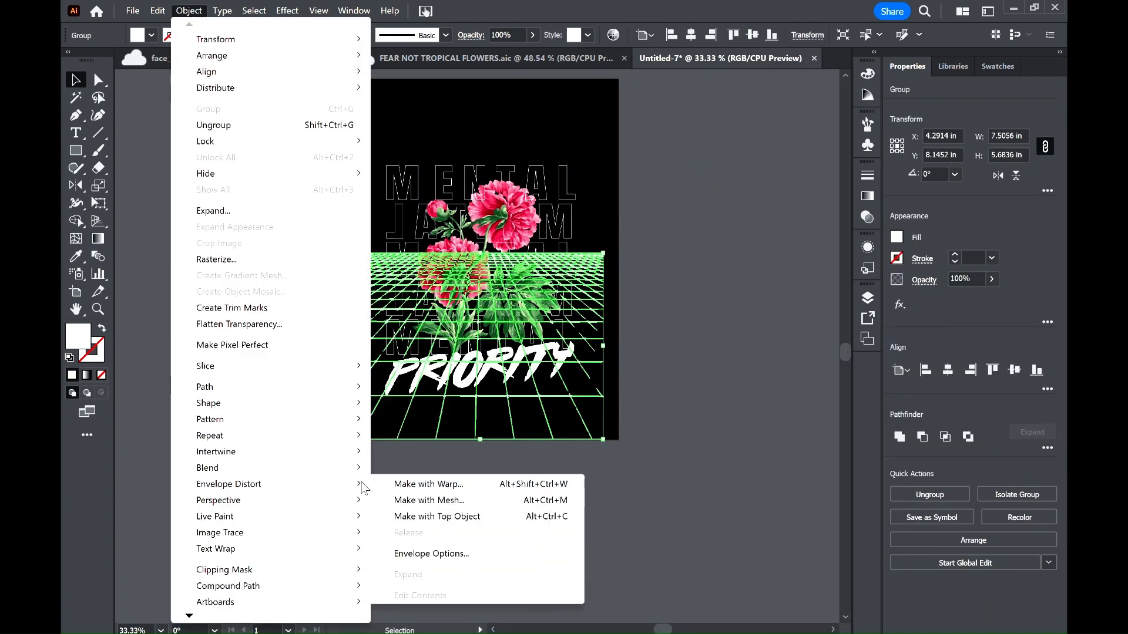
click(422, 502)
key(Return)
- Pull the mesh's upper points upward and inward so the grid narrows to a peak
key(a)
drag(359, 253, 243, 220)
scroll(224, 319, down, 3)
drag(344, 302, 300, 206)
drag(400, 302, 334, 206)
drag(250, 223, 292, 200)
key(v)
click(387, 370)
click(370, 366)
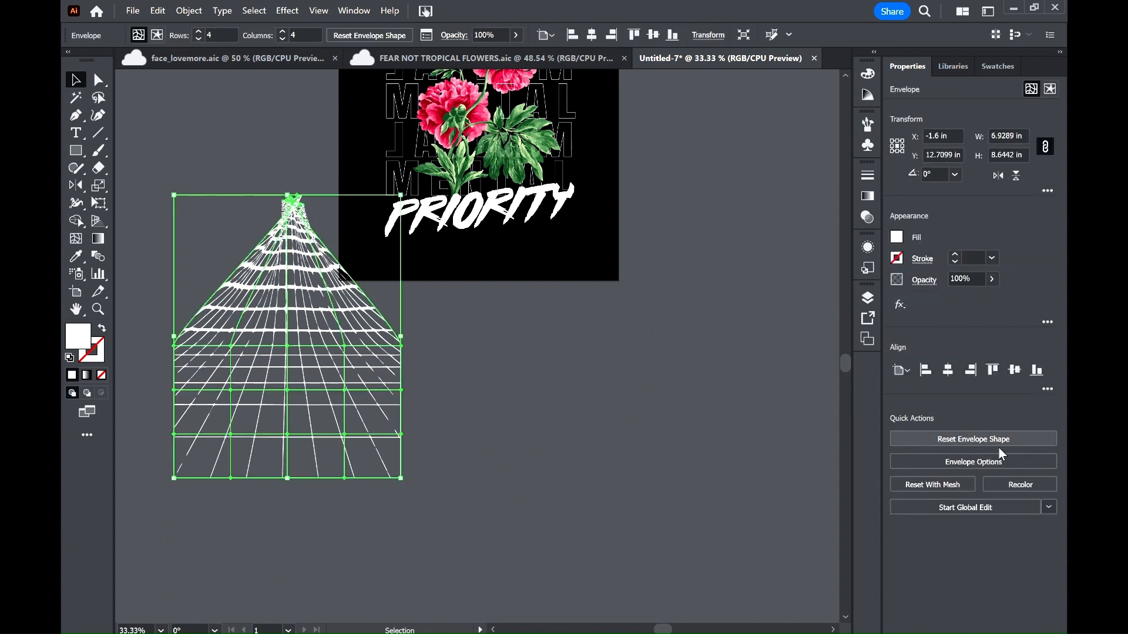
- Expand the distorted mesh grid into paths and lower its opacity to 17%
click(997, 460)
click(823, 441)
click(897, 237)
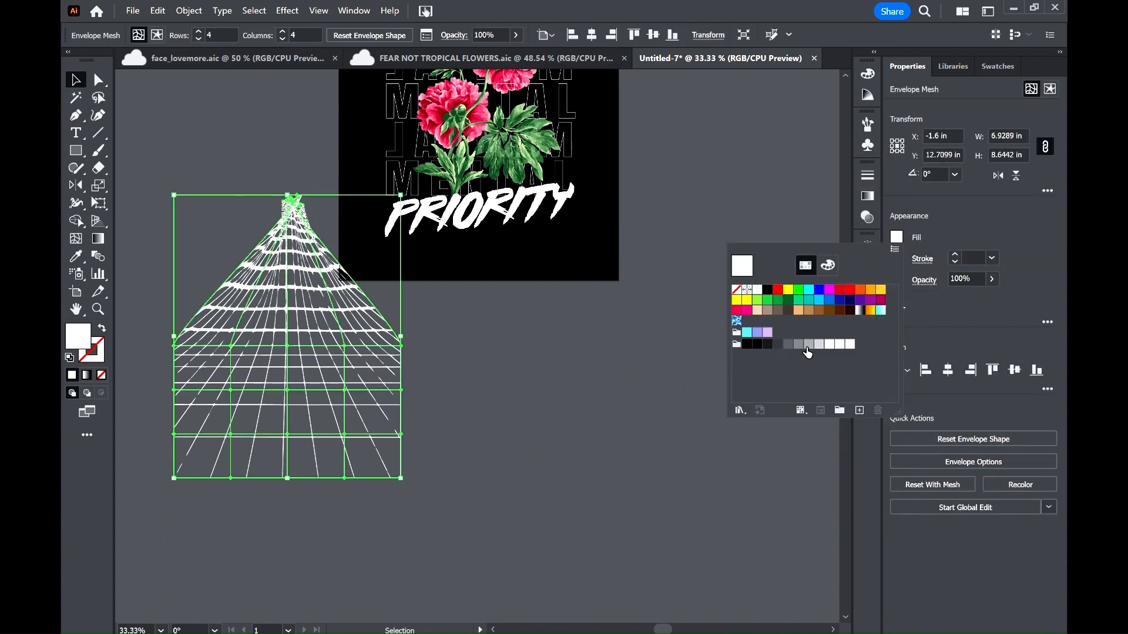
click(188, 11)
click(209, 168)
click(517, 411)
drag(287, 330, 482, 408)
drag(956, 297, 950, 297)
- Scale the peaked grid to about 5.79 by 6.61 in and place it behind the flowers and PRIORITY caption
drag(596, 272, 506, 383)
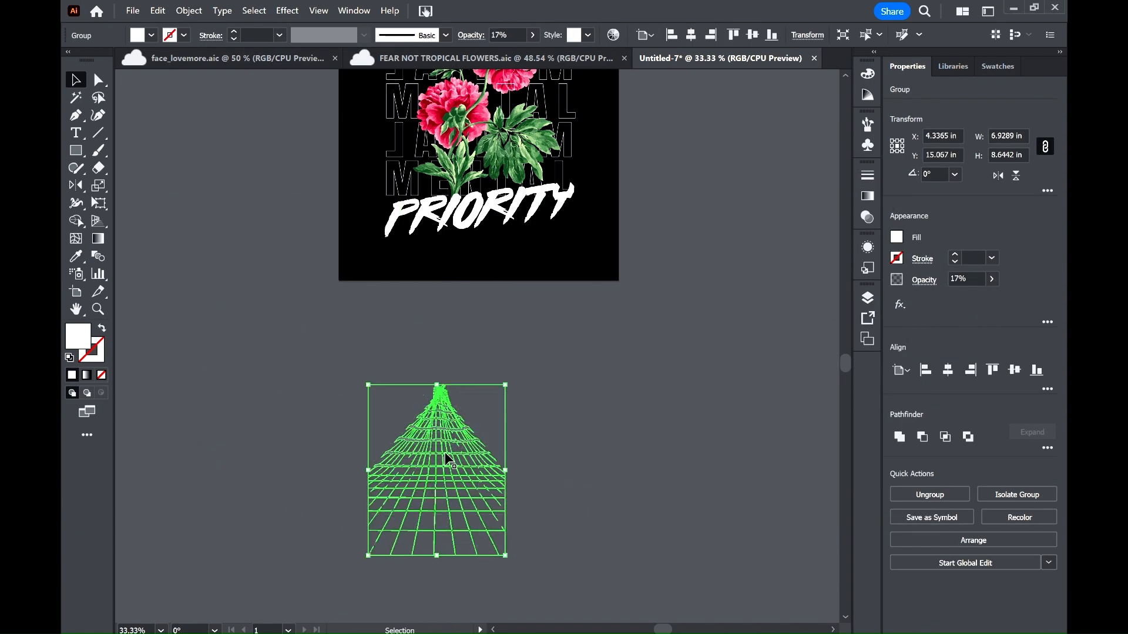
drag(446, 459, 575, 218)
click(657, 382)
scroll(657, 382, up, 4)
key(ctrl+=)
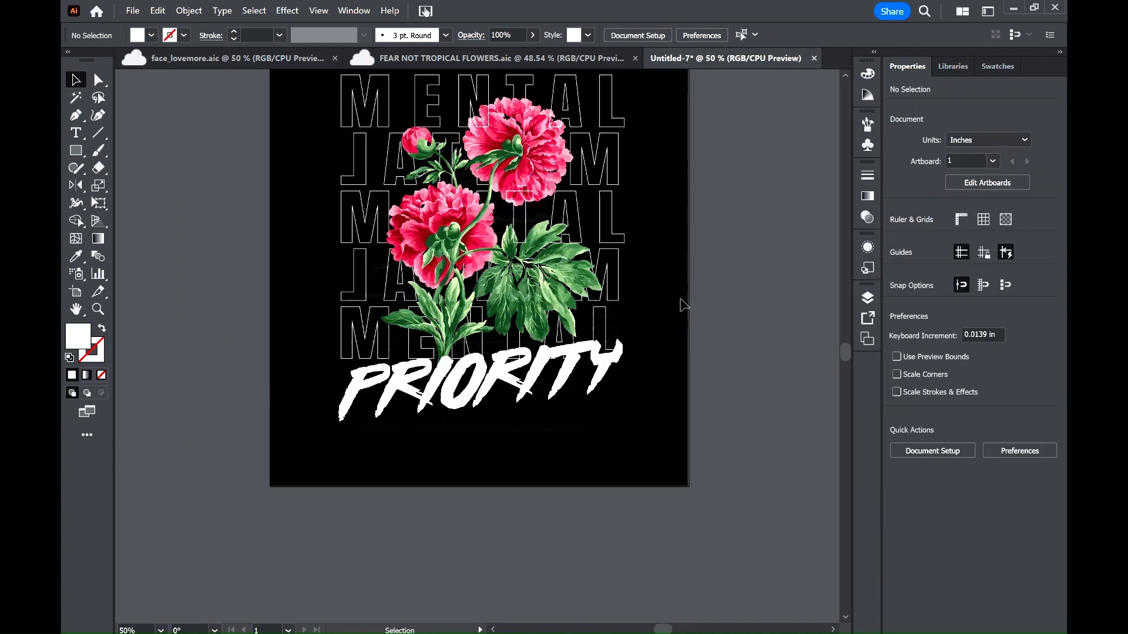
click(532, 443)
drag(532, 444, 531, 424)
click(474, 456)
click(474, 443)
click(744, 438)
scroll(744, 438, up, 3)
scroll(744, 437, down, 1)
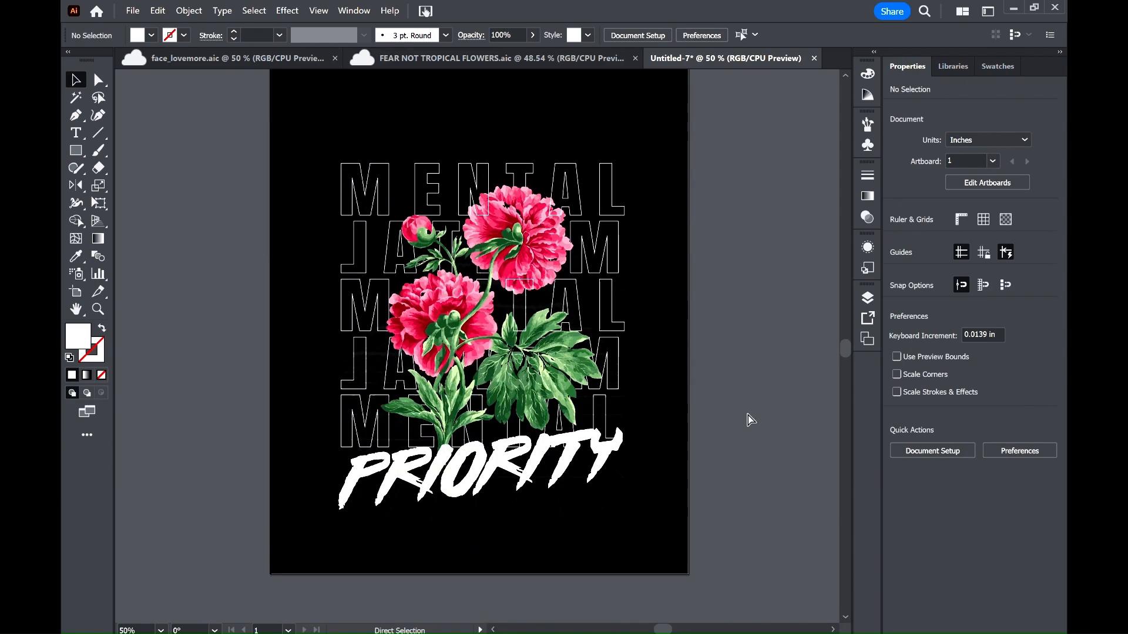
- Raise the grid's opacity to 54%
key(ctrl+minus)
key(ctrl+equal)
click(611, 259)
click(713, 259)
click(590, 495)
click(992, 278)
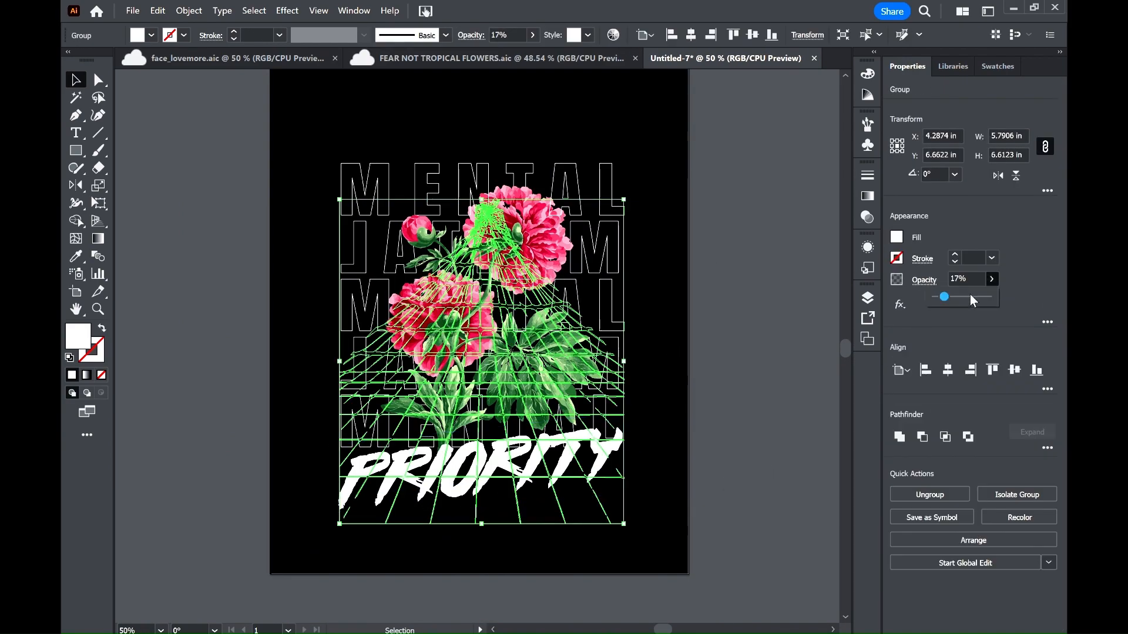
click(970, 297)
click(734, 372)
- Recolor the grid with a cyan fill and a 2 pt cyan stroke
click(611, 372)
click(897, 237)
click(763, 329)
click(732, 381)
click(617, 479)
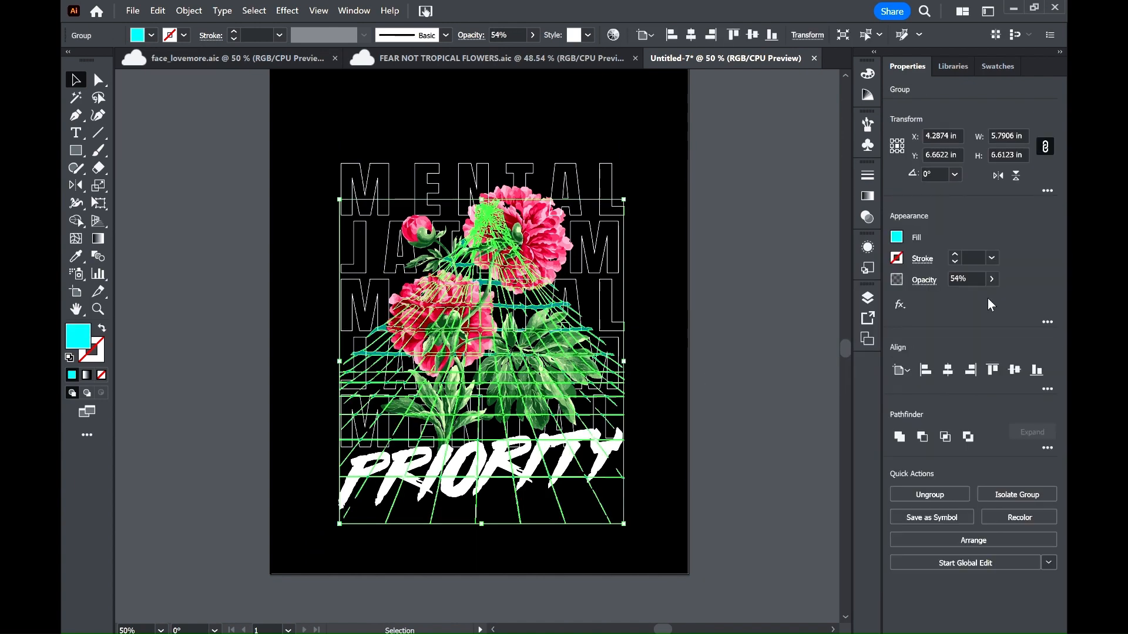
click(748, 317)
click(602, 524)
click(897, 258)
click(735, 319)
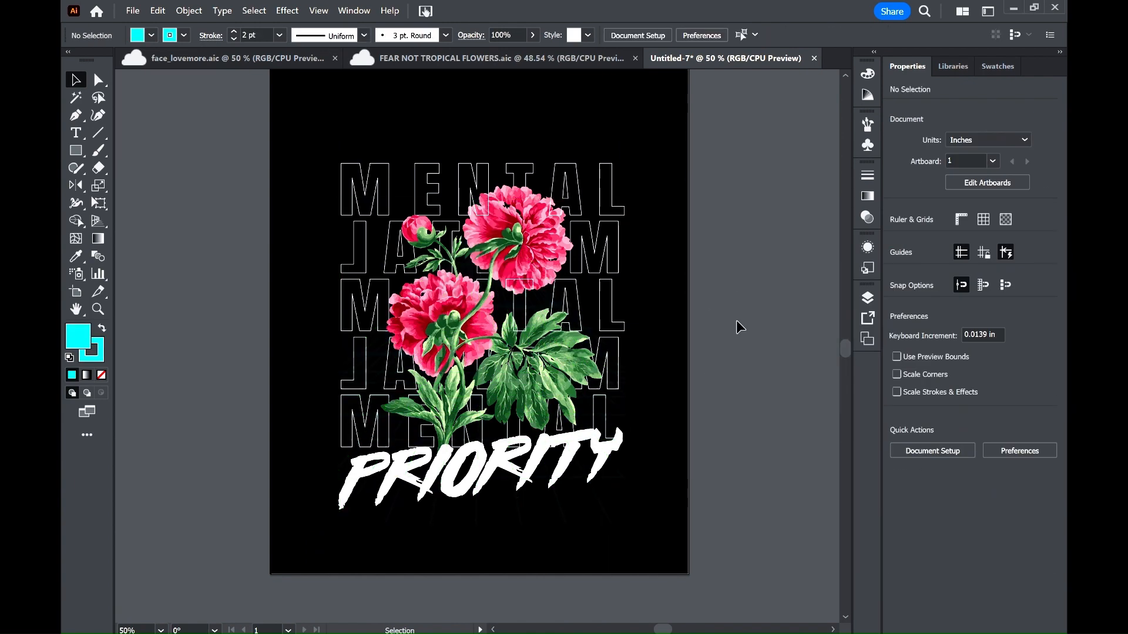
- Move the complete artwork higher on the artboard
key(ctrl+minus)
key(ctrl+a)
drag(489, 385, 488, 341)
click(725, 353)
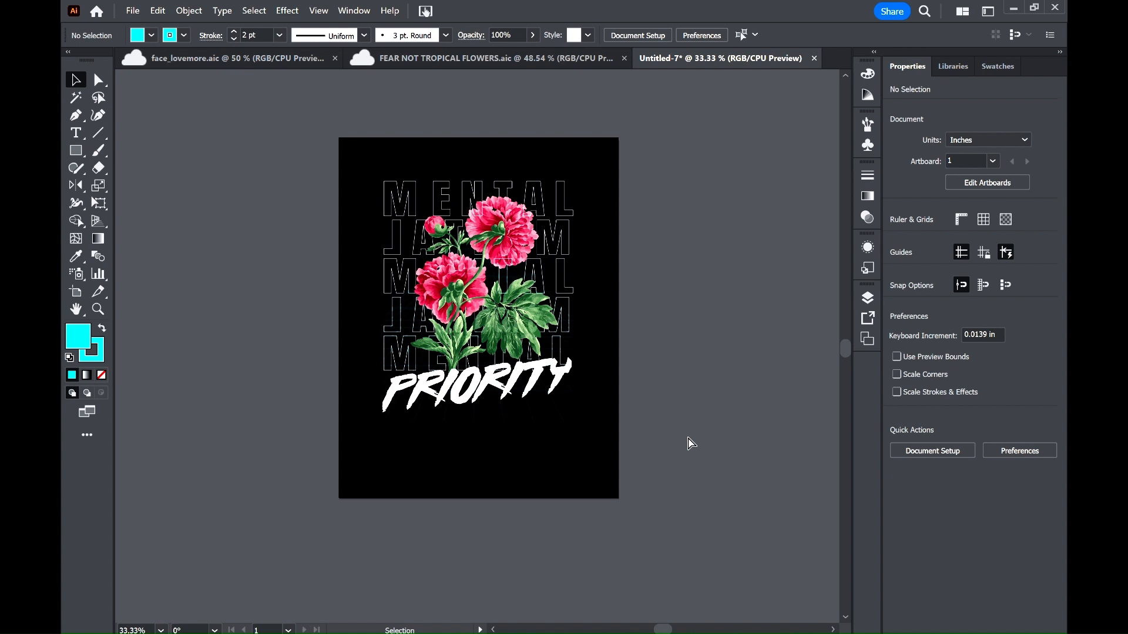
- Set the grid's opacity to 32%
key(ctrl+equal)
click(608, 461)
click(988, 279)
drag(942, 298, 953, 298)
click(750, 310)
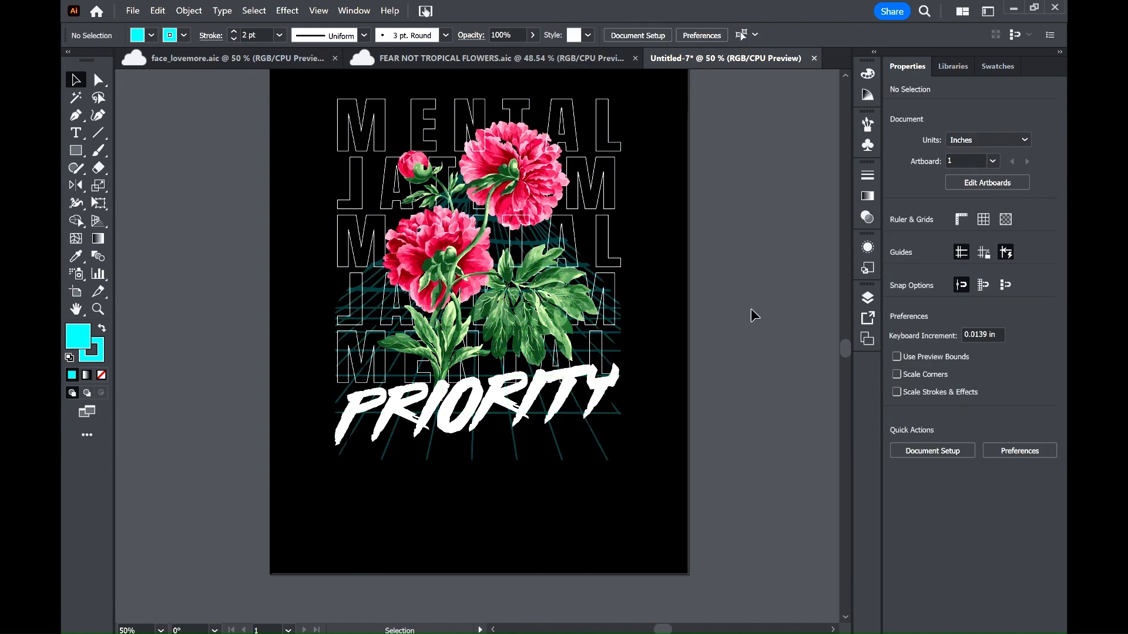
- Try a linear gradient with a cyan starting color running vertically across the grid
click(621, 347)
key(g)
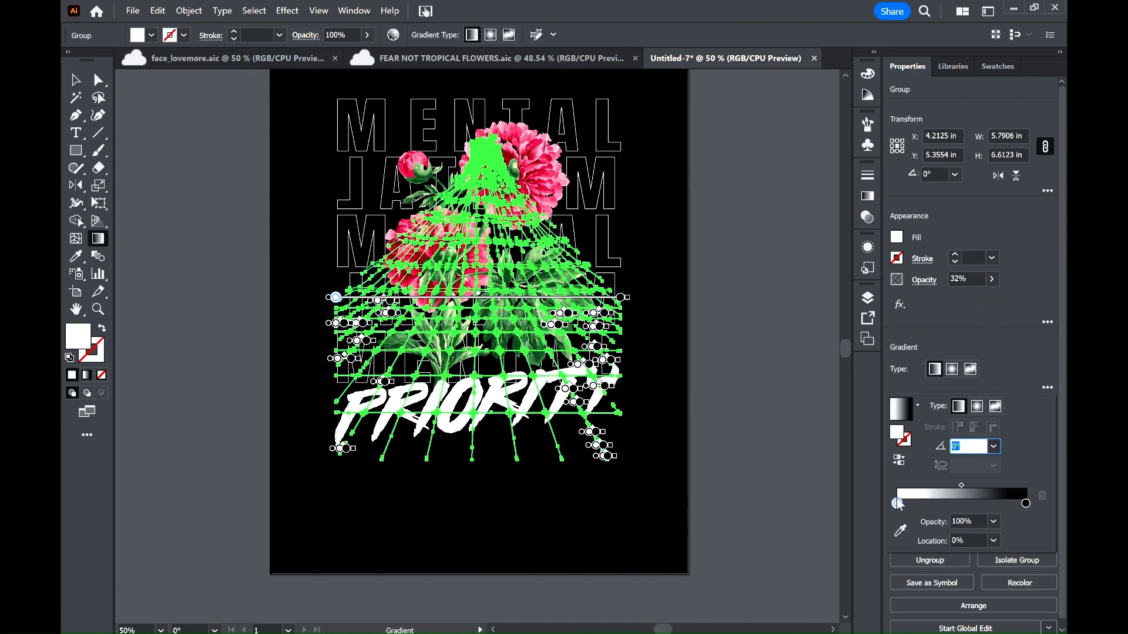
double_click(897, 502)
click(746, 330)
click(855, 404)
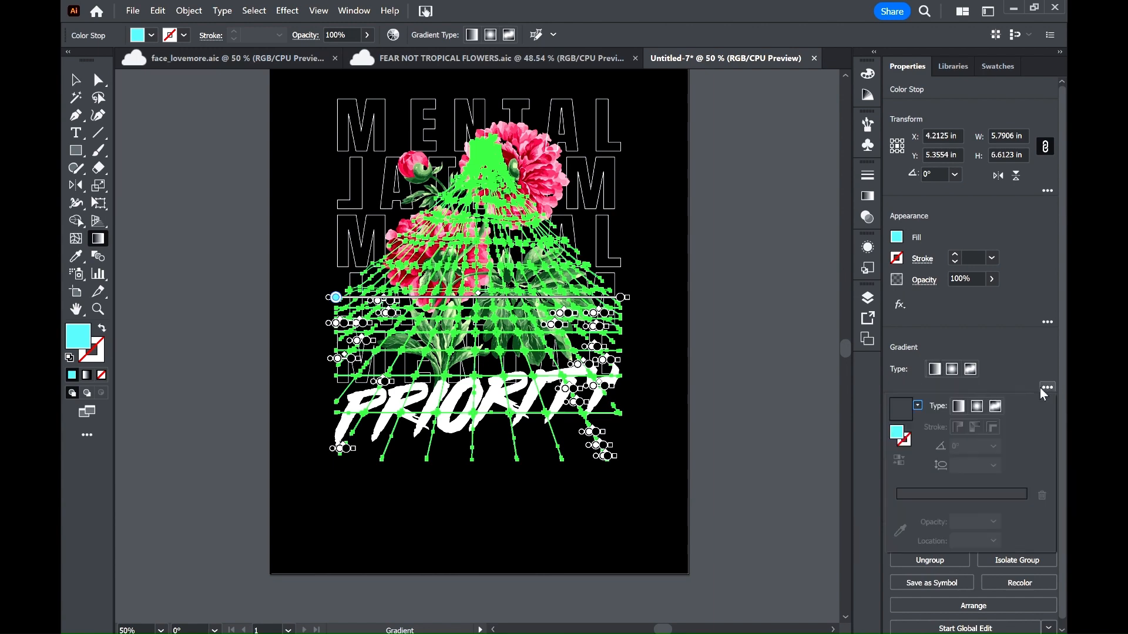
drag(650, 180, 801, 398)
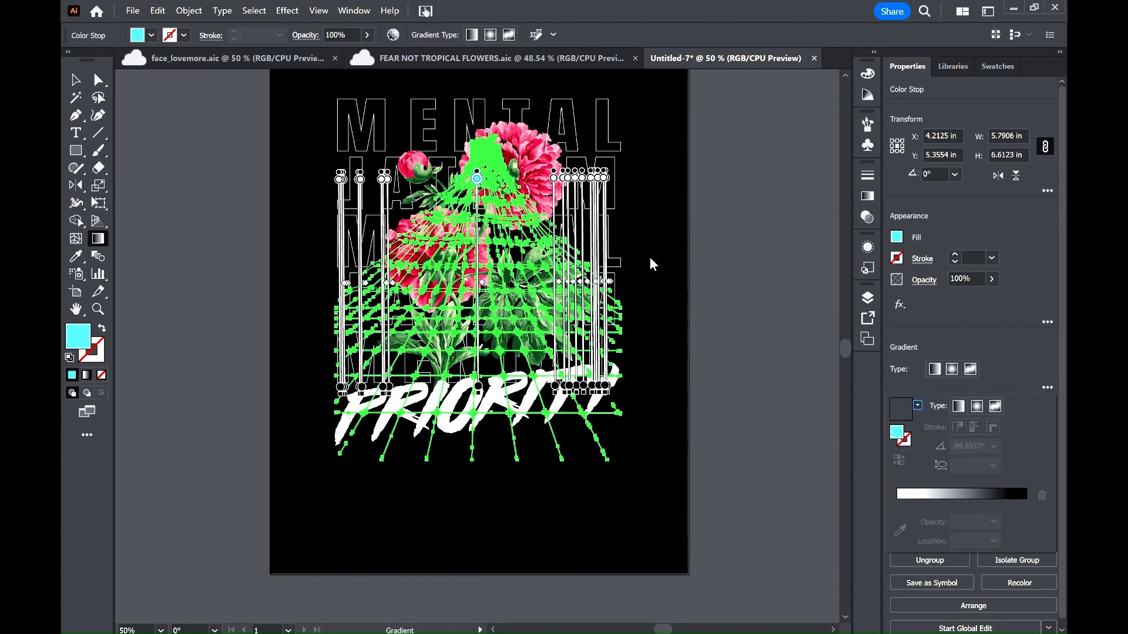
- Give the grid a solid cyan fill and remove its stroke
click(76, 80)
click(695, 346)
click(621, 344)
click(897, 237)
click(812, 283)
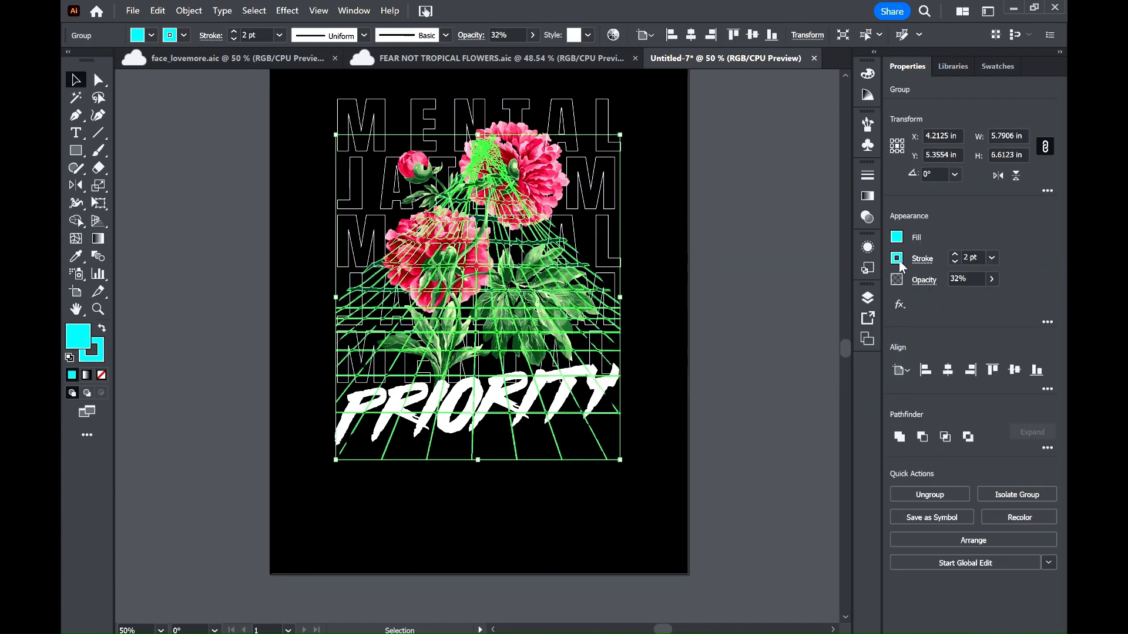
click(896, 259)
click(738, 305)
- Apply a linear cyan-and-white gradient running vertically down the grid
key(g)
double_click(897, 510)
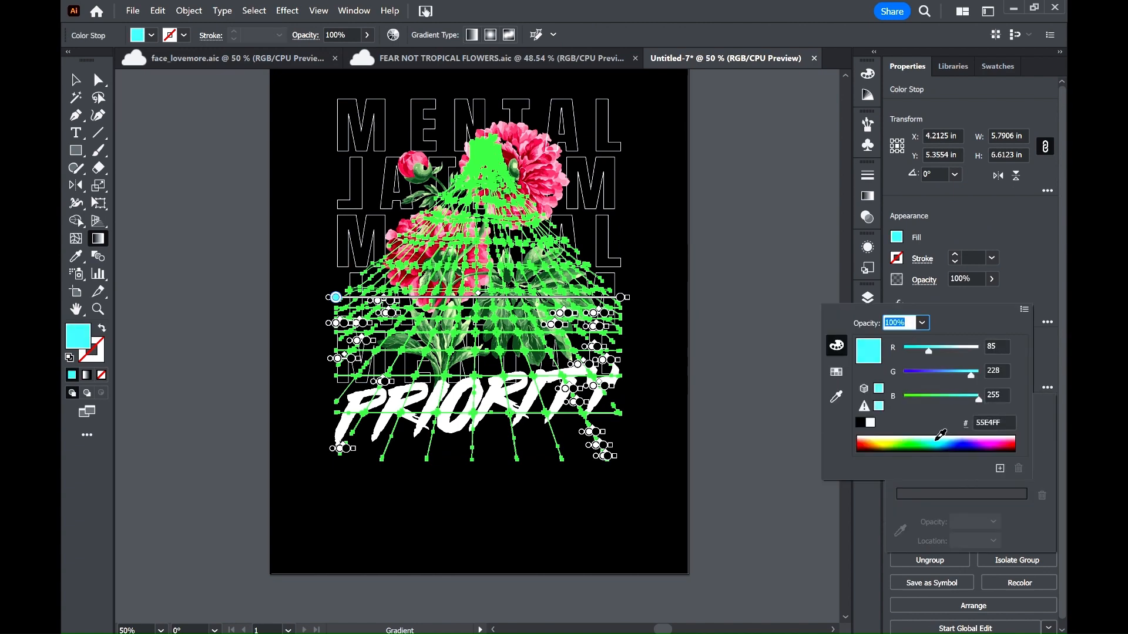
click(832, 376)
click(867, 372)
double_click(1025, 503)
click(857, 339)
drag(665, 206, 663, 410)
click(76, 80)
click(730, 353)
- Flatten the gradient grid to about 2.34 in high behind the PRIORITY caption
click(617, 332)
click(689, 288)
drag(477, 134, 481, 357)
click(611, 376)
click(656, 356)
click(583, 428)
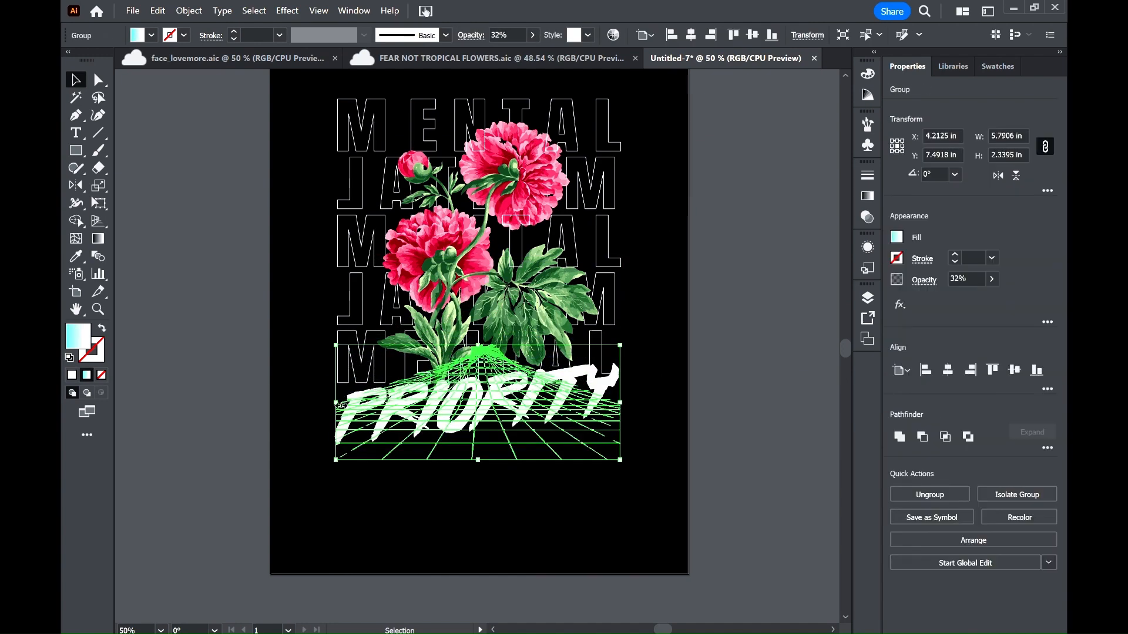
- Resize the grid to about 6.32 in wide and 4.18 in high behind the caption and lower leaves
click(671, 345)
click(614, 405)
drag(478, 344, 478, 257)
drag(638, 252, 633, 247)
click(640, 385)
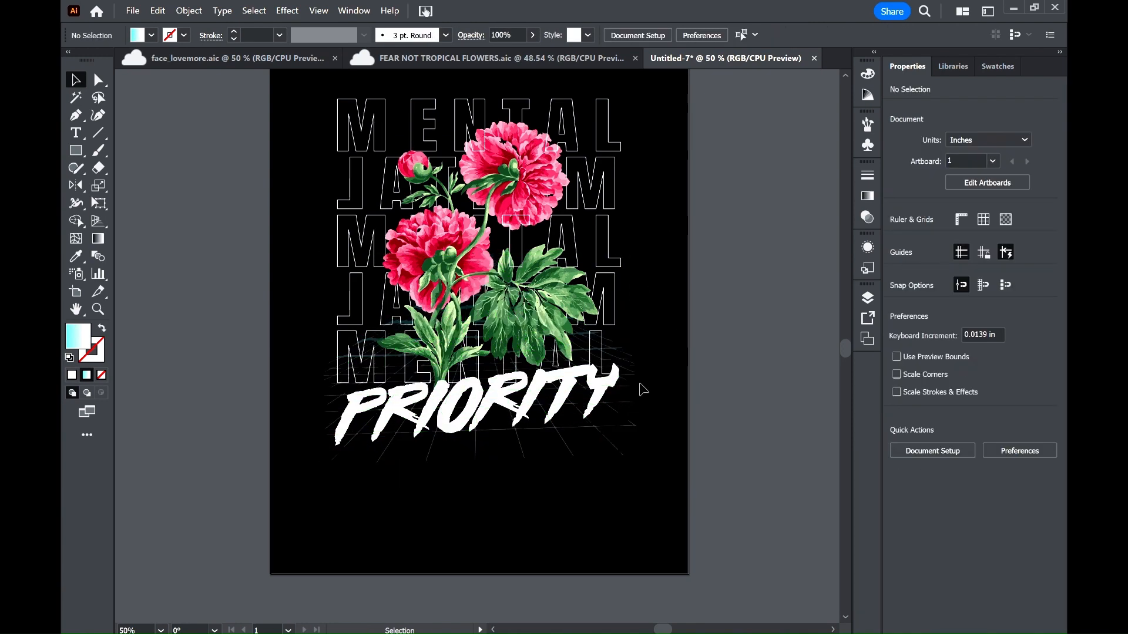
- Try to narrow the grid from both sides toward the width of the lettering
click(614, 406)
drag(633, 353, 623, 353)
drag(323, 362, 338, 362)
click(698, 377)
scroll(698, 377, up, 3)
click(610, 481)
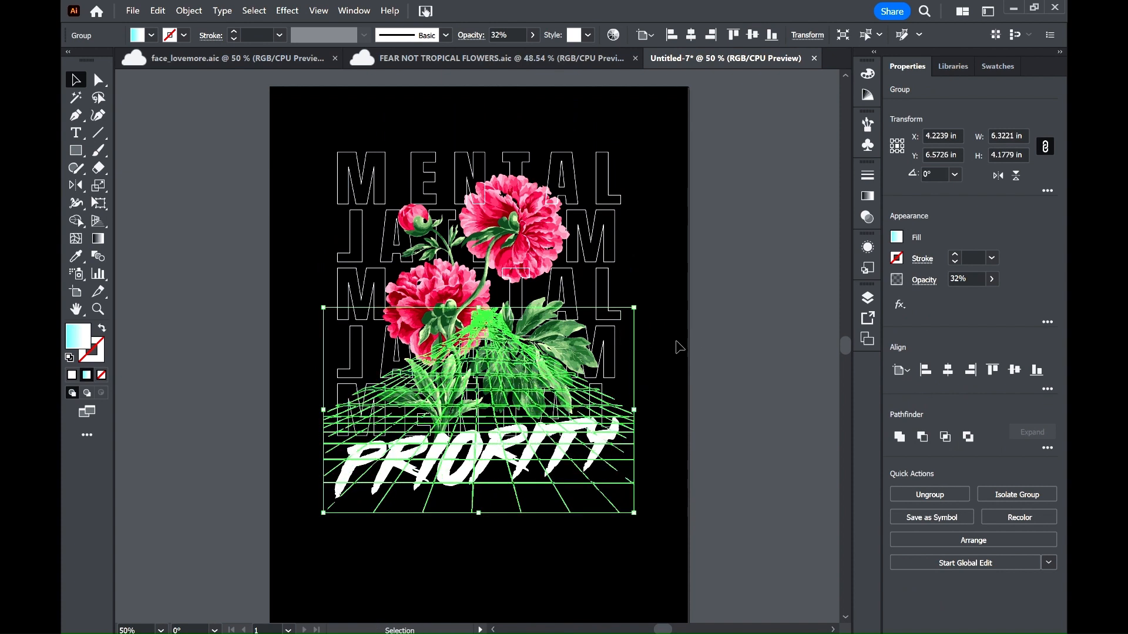
click(717, 322)
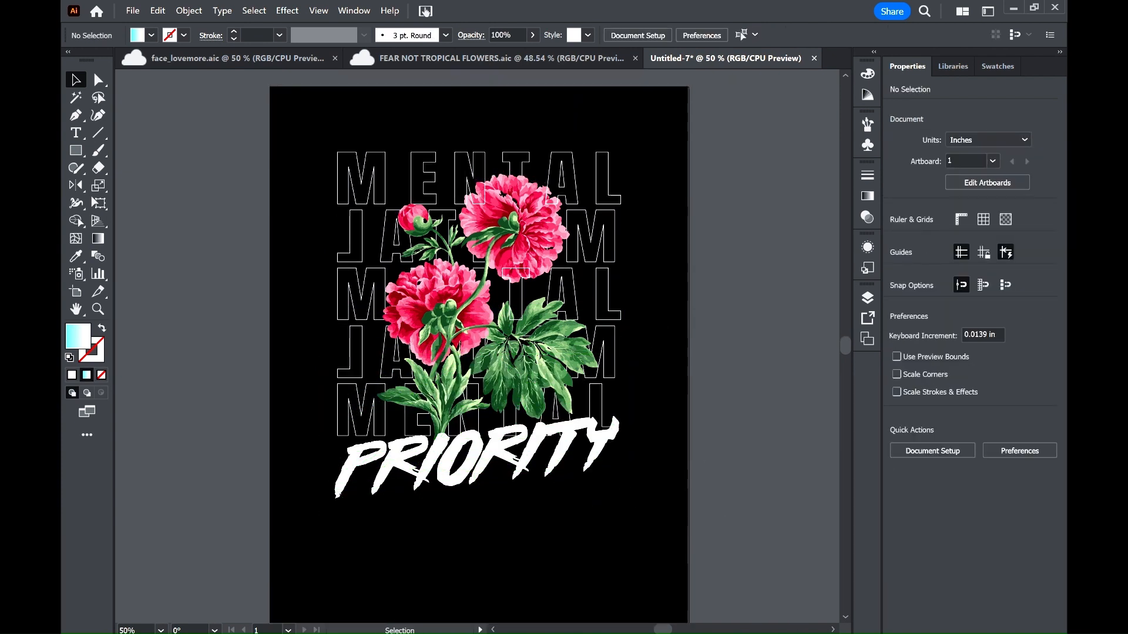
- Switch to the browser and look through Bing vector grid images and Pinterest streetwear T-shirt designs for further ideas
key(alt+Tab)
scroll(671, 432, down, 10)
scroll(823, 235, up, 15)
click(999, 103)
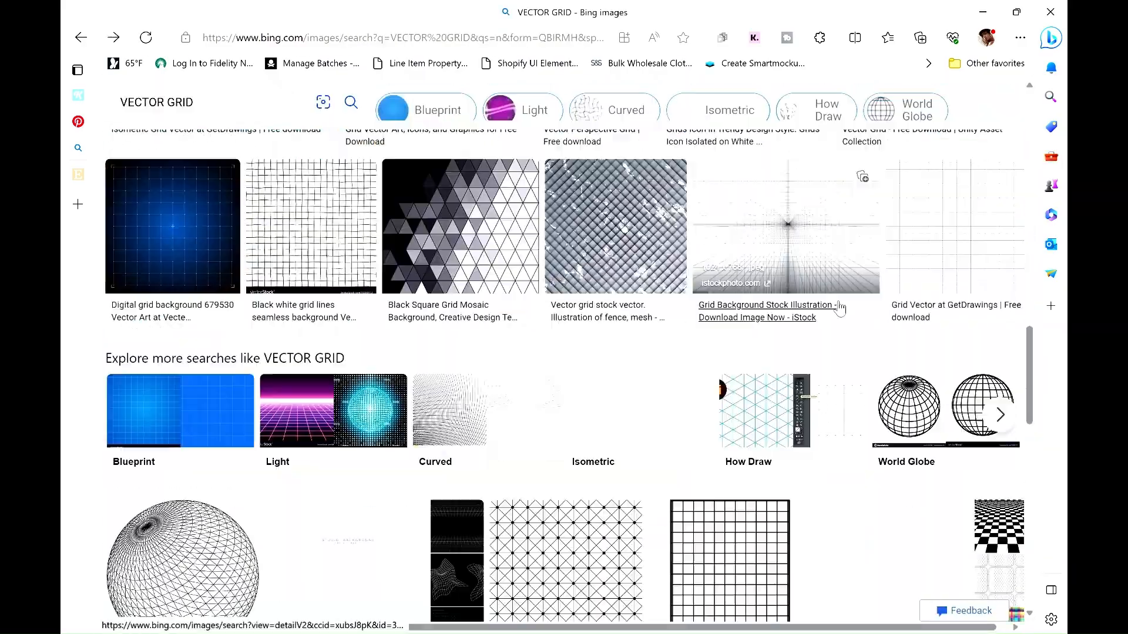
scroll(799, 297, down, 5)
scroll(799, 296, down, 20)
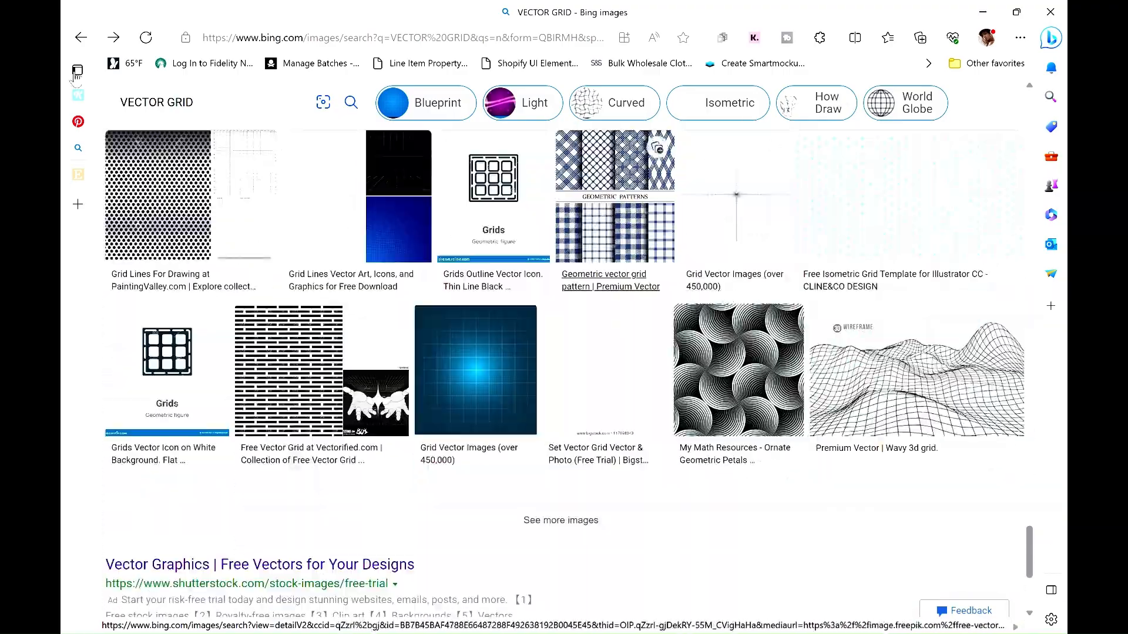
click(79, 122)
scroll(542, 413, down, 10)
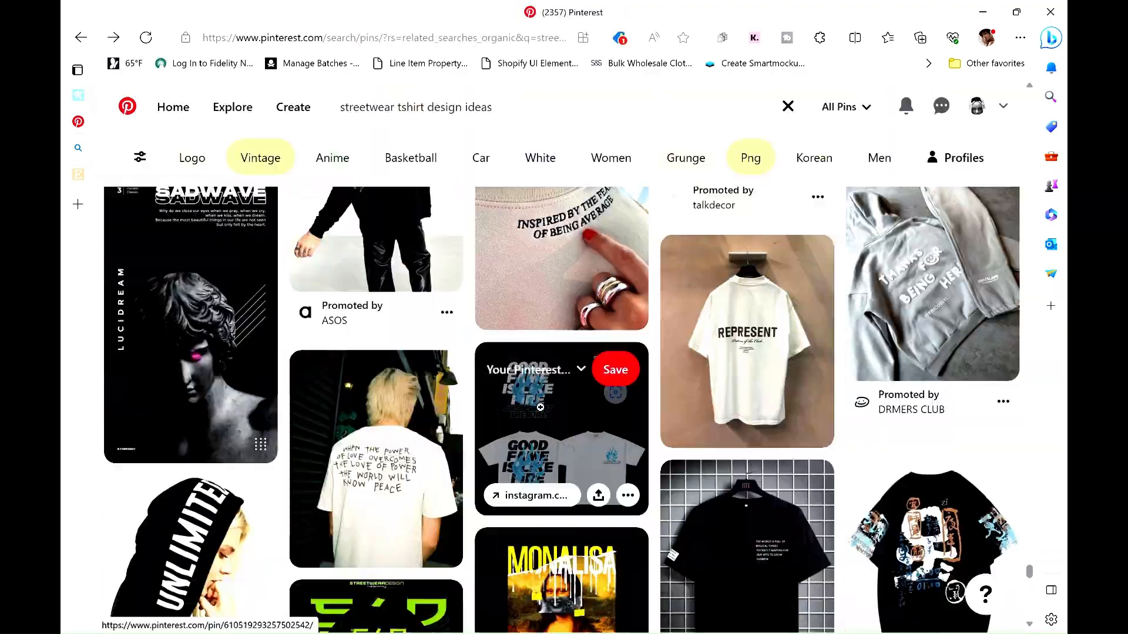
scroll(541, 413, down, 10)
- Back in Illustrator, duplicate the PRIORITY caption and layer the copy, black with a 1 pt white outline, slightly offset over the original
key(alt+Tab)
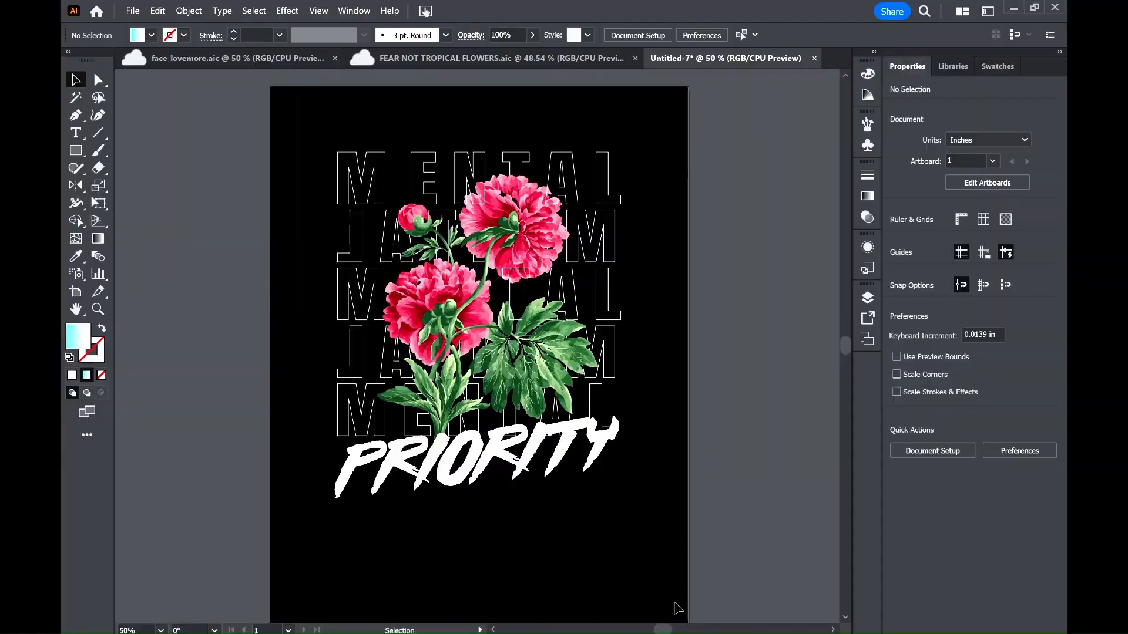
drag(544, 445, 545, 470)
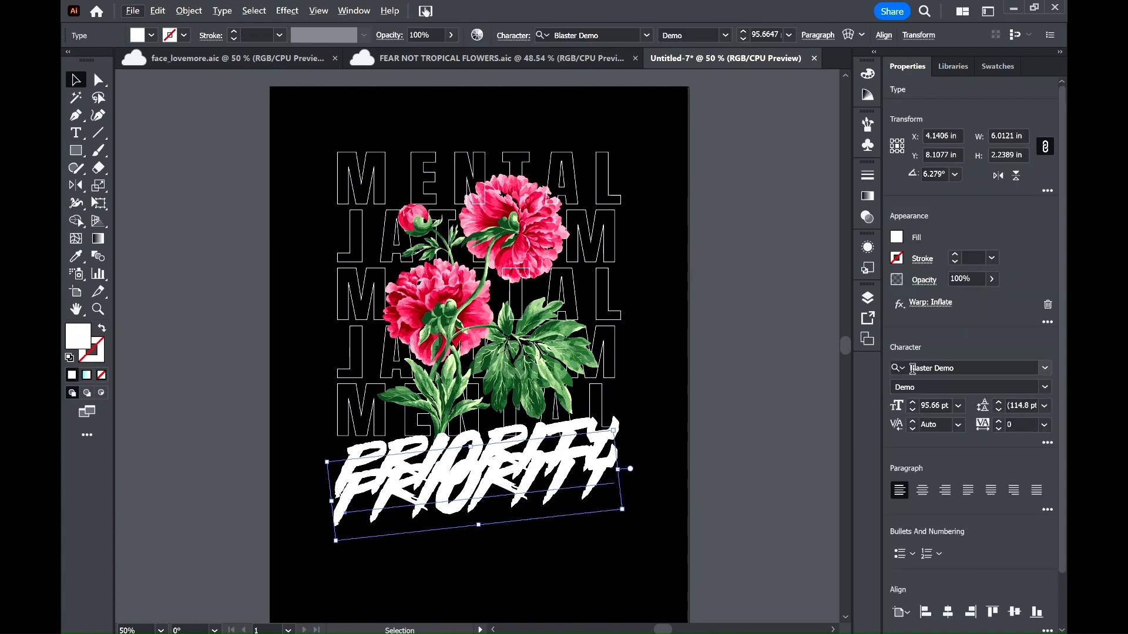
click(751, 388)
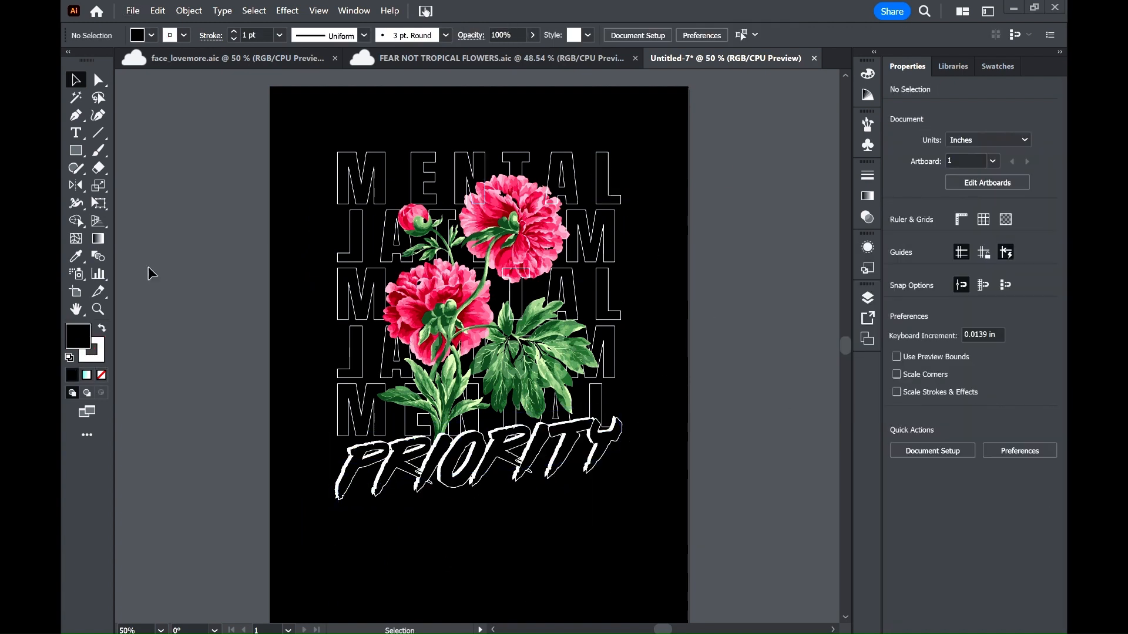
- Draw a slanted 1 pt white line beneath the PRIORITY caption and duplicate it into a staggered set
key(backslash)
drag(210, 521, 588, 498)
key(v)
mouse_move(509, 503)
mouse_down()
mouse_move(635, 493)
mouse_move(543, 514)
mouse_up()
- Try different positions for the copied slanted accent lines beneath the PRIORITY caption
click(641, 471)
drag(640, 472, 621, 538)
key(ctrl+z)
click(613, 480)
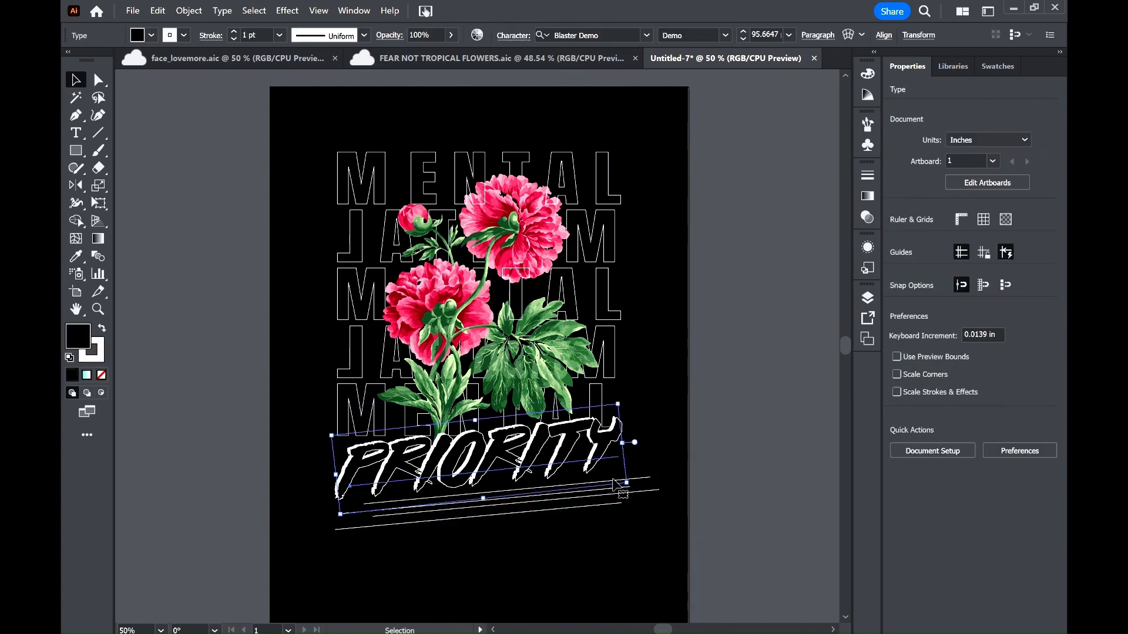
click(458, 534)
key(ctrl+z)
key(ctrl+z)
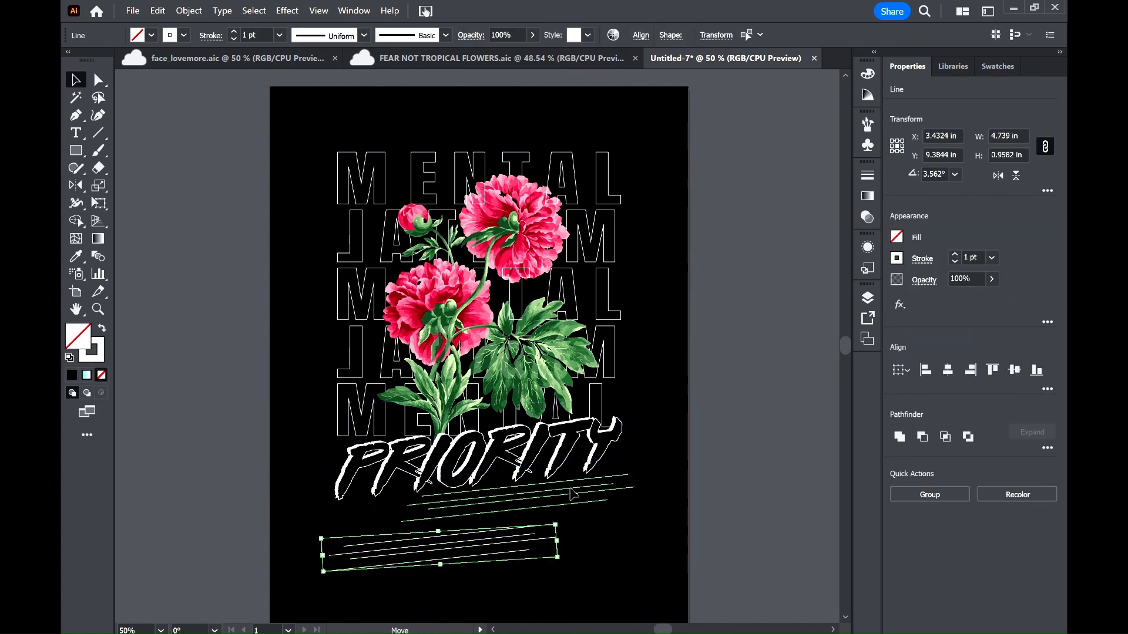
- Delete all the slanted accent lines beneath the PRIORITY caption
drag(570, 488, 571, 489)
drag(687, 484, 573, 522)
key(Delete)
click(624, 476)
key(Delete)
- Rotate the layered PRIORITY caption to nearly horizontal and place it just below the last MENTAL line
click(613, 441)
drag(625, 404, 630, 416)
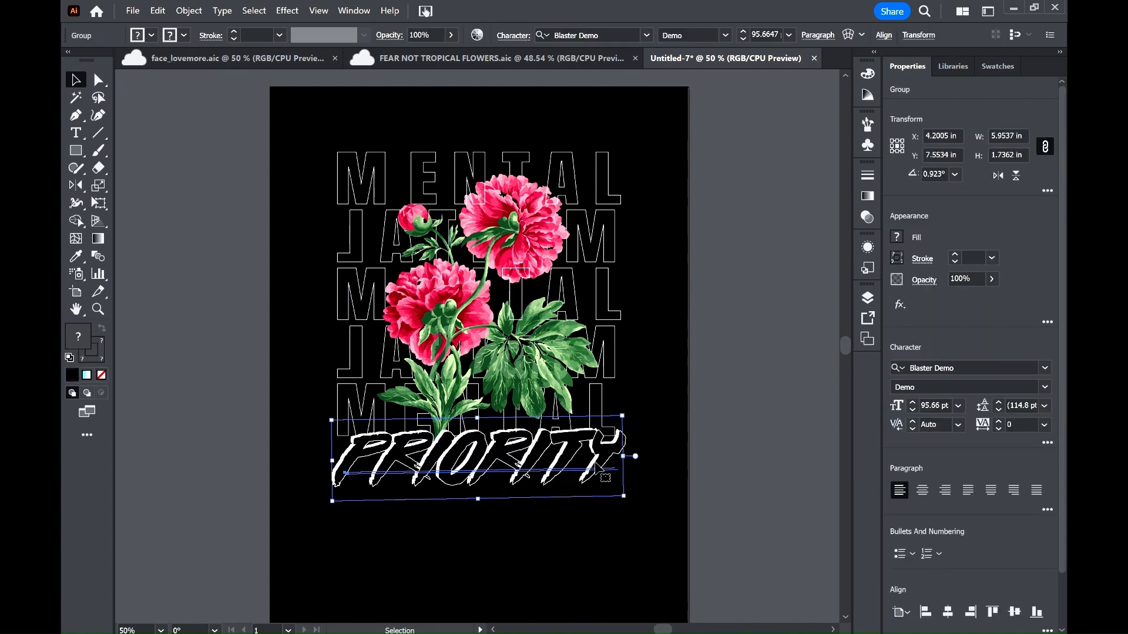
drag(596, 464, 586, 470)
click(709, 459)
click(486, 440)
click(717, 472)
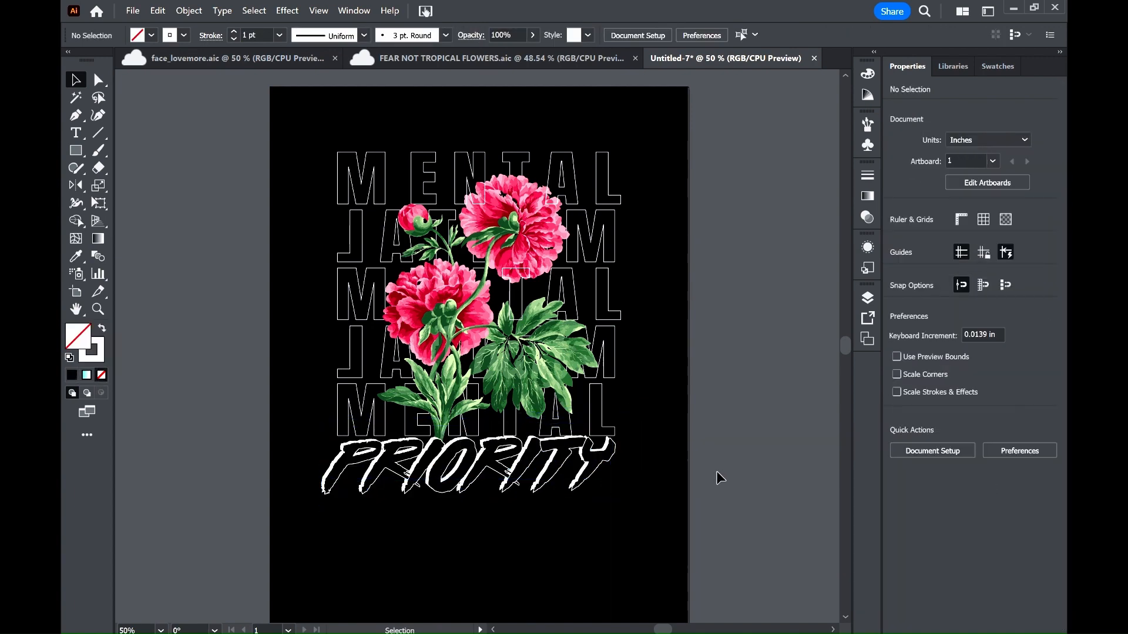
- Ungroup the two PRIORITY layers and try moving the black outlined copy lower
click(606, 452)
key(ctrl+shift+g)
click(717, 476)
drag(608, 447, 614, 503)
drag(614, 503, 614, 526)
click(697, 504)
key(ctrl+z)
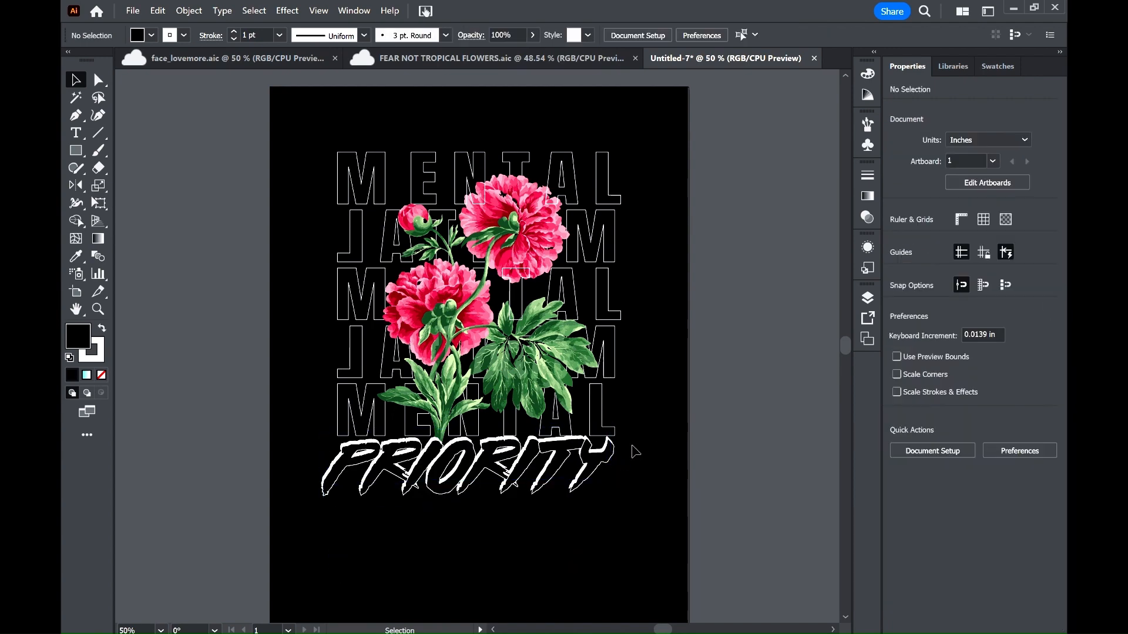
- Copy the EST. MMXVIII text from the FEAR NOT TROPICAL FLOWERS document and place it below the PRIORITY caption
click(516, 63)
click(397, 557)
click(718, 58)
key(ctrl+f)
drag(453, 573, 632, 522)
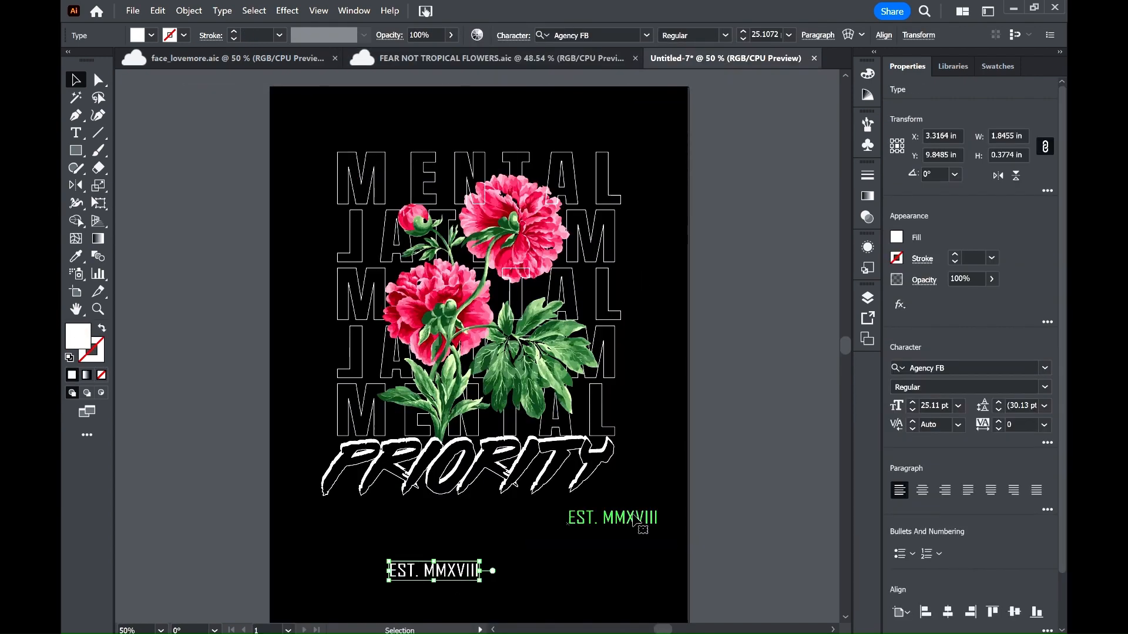
click(235, 58)
click(418, 62)
click(718, 58)
click(750, 301)
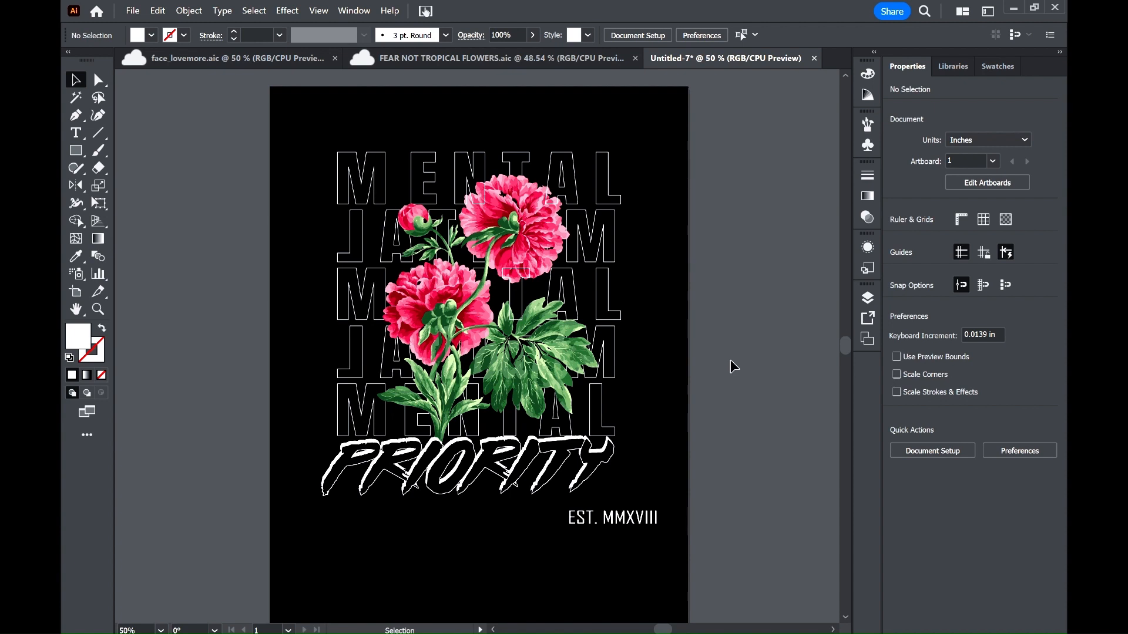
- Add a three-line text beside the artboard: "PRACTICE GOOD LIFESTYLE HABITS THAT PROMOTE MENTAL HEALTH AND PREVENT STRESS, AND DEPRESSION"
key(t)
click(697, 392)
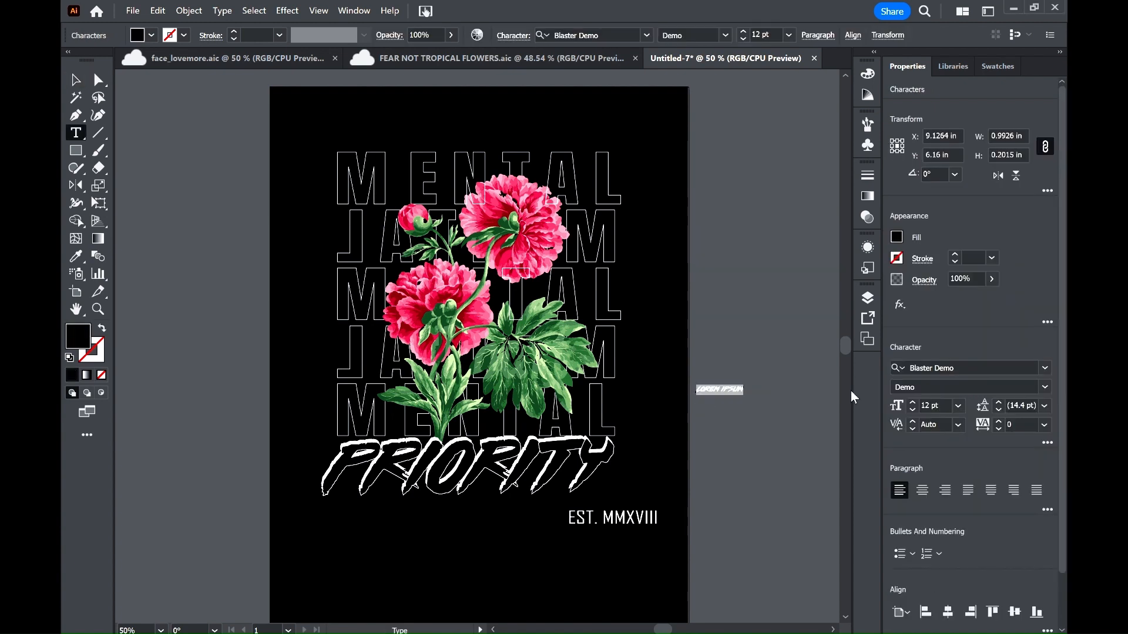
text(PRACTICE GOOD LIFESTYLE HABITS)
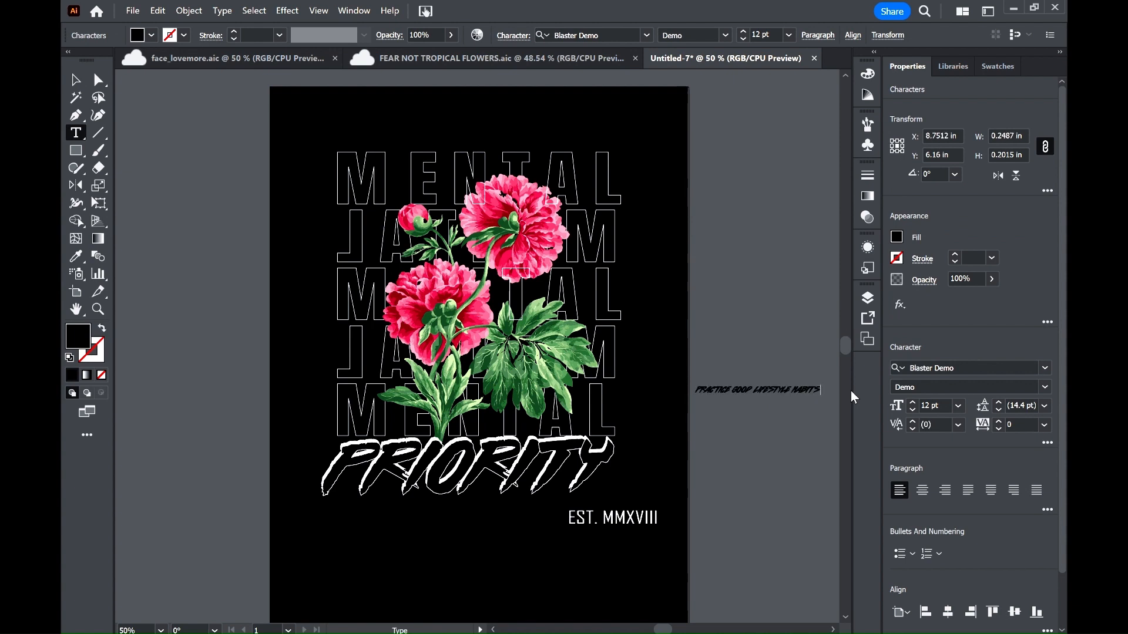
text( THAT)
key(Return)
text(PROMOTE MENTAL HEALTH)
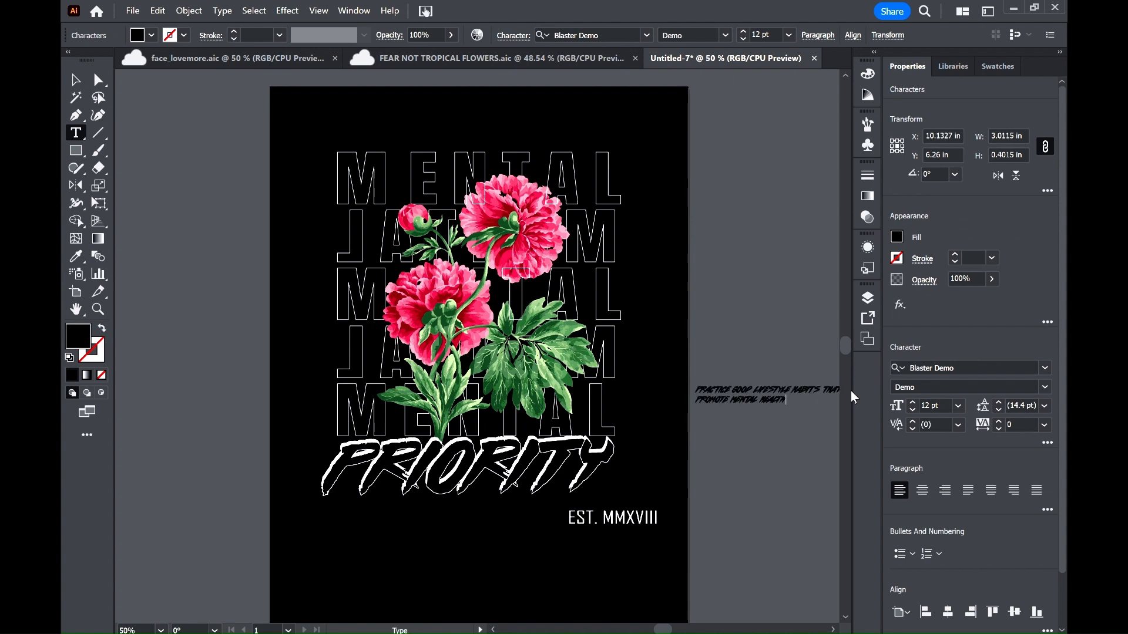
text( AND PREVENT)
key(Return)
text(STRESS, AND)
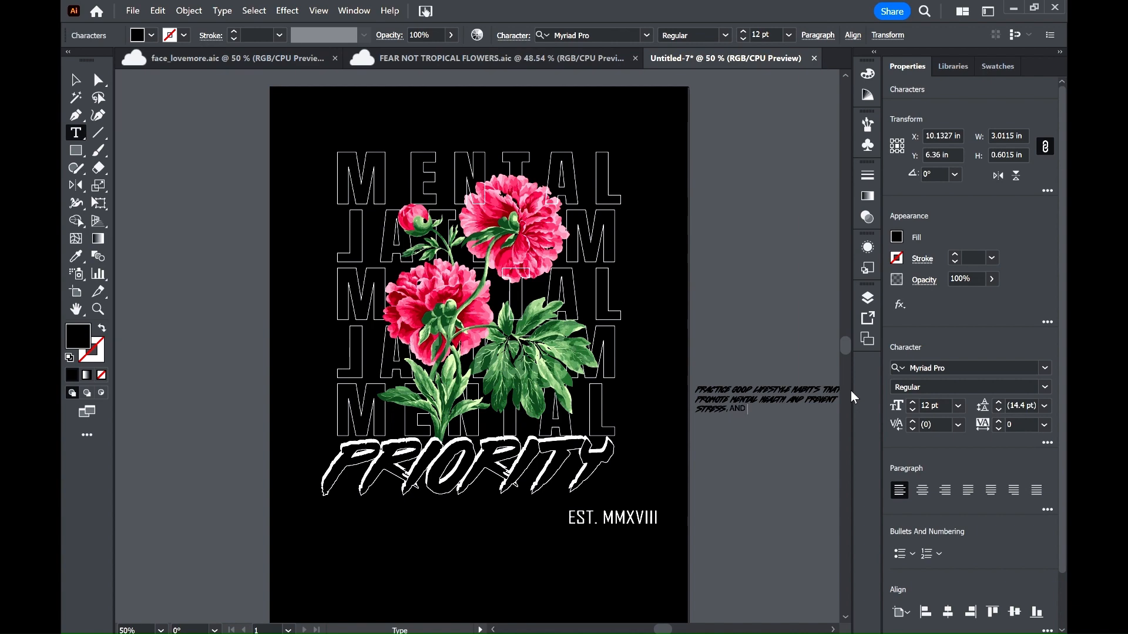
text( DEPRESSION)
- Format the three-line text in white Agency FB Regular, scale it to about 23 pt, and place it under the PRIORITY caption
click(969, 368)
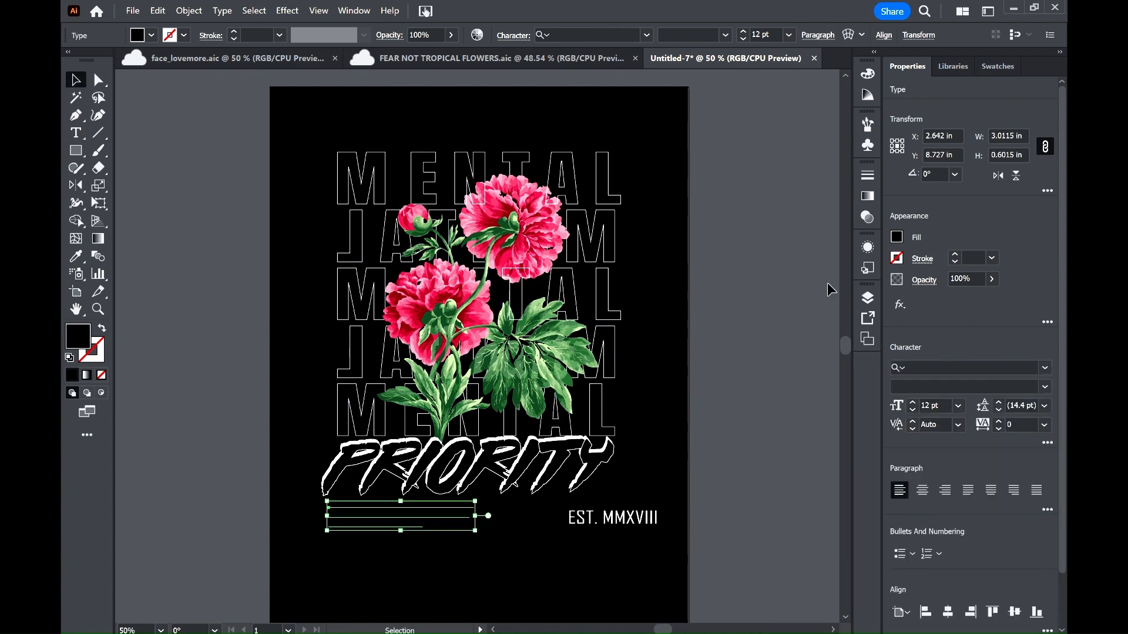
click(896, 237)
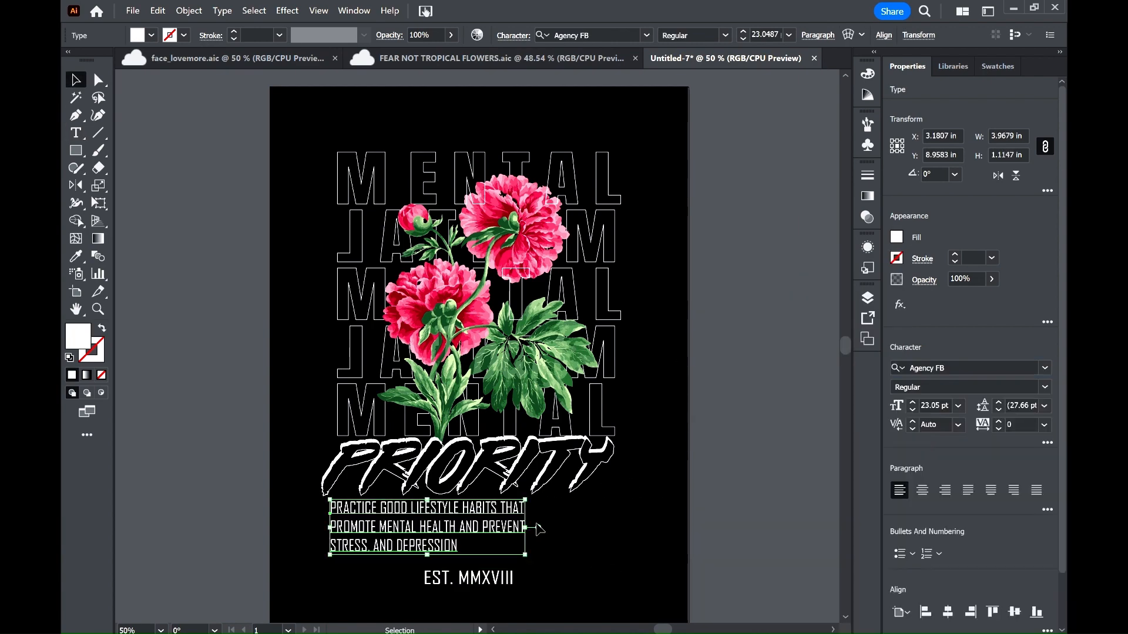
drag(538, 529, 579, 528)
- Rebreak the paragraph into three centred lines below PRIORITY and edit its ending to "STRESS, ANXIETY AND DEPRESSION."
double_click(373, 546)
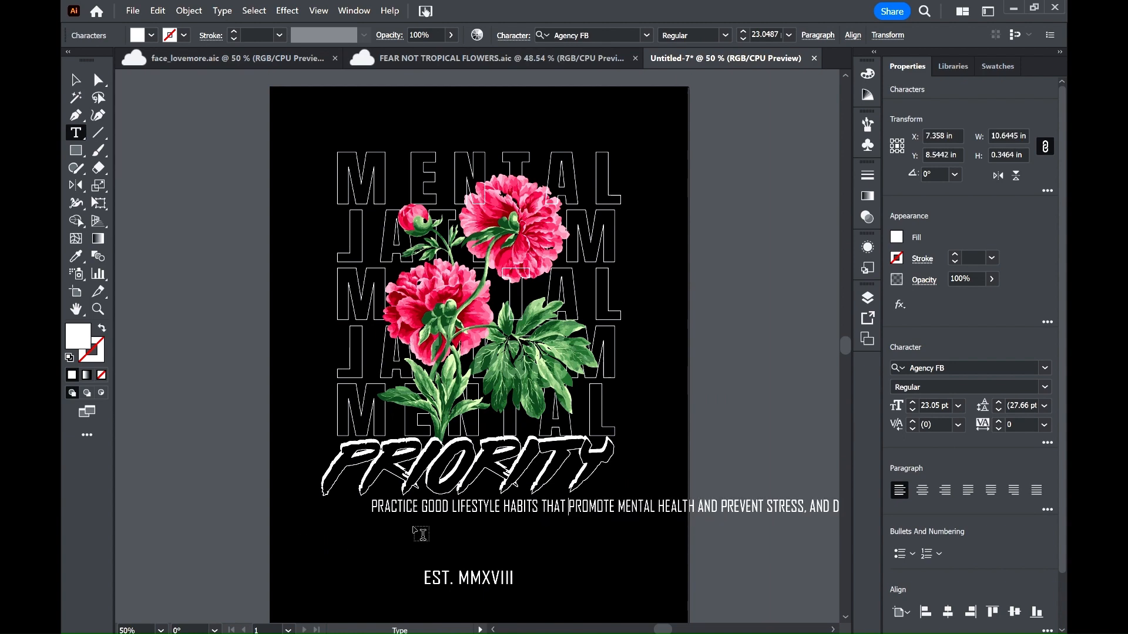
key(Escape)
drag(680, 513, 637, 517)
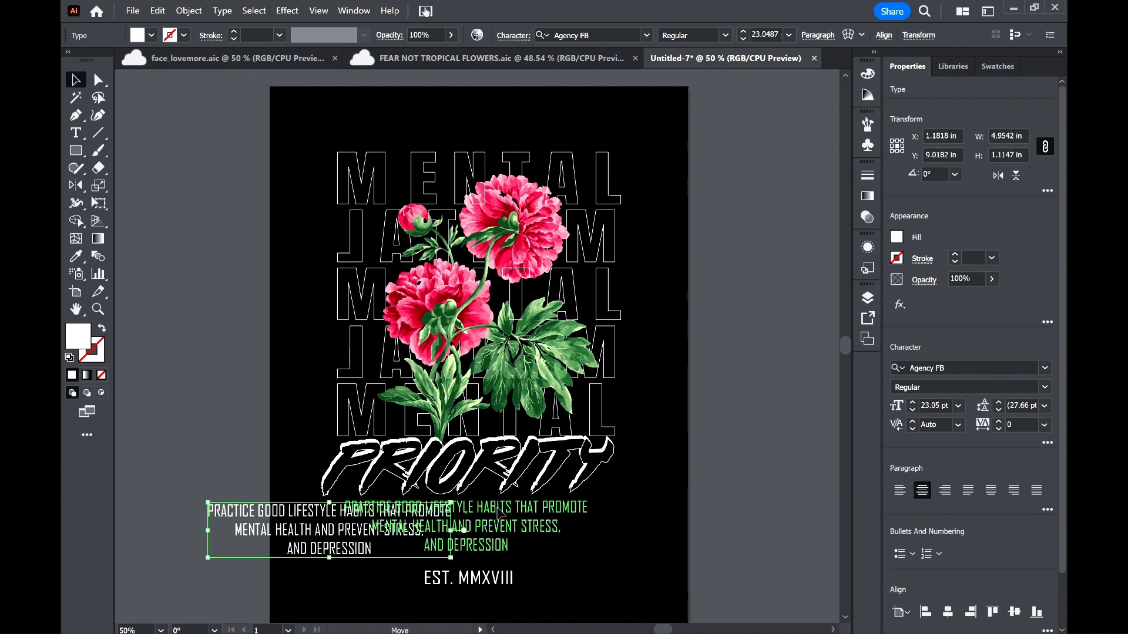
scroll(806, 475, down, 3)
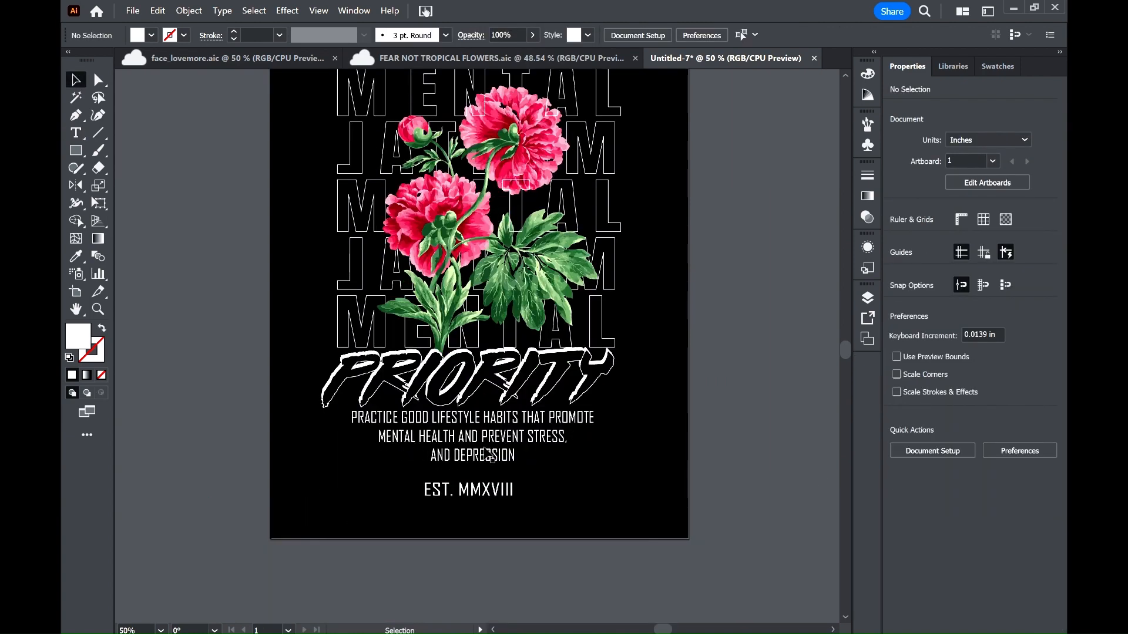
double_click(558, 438)
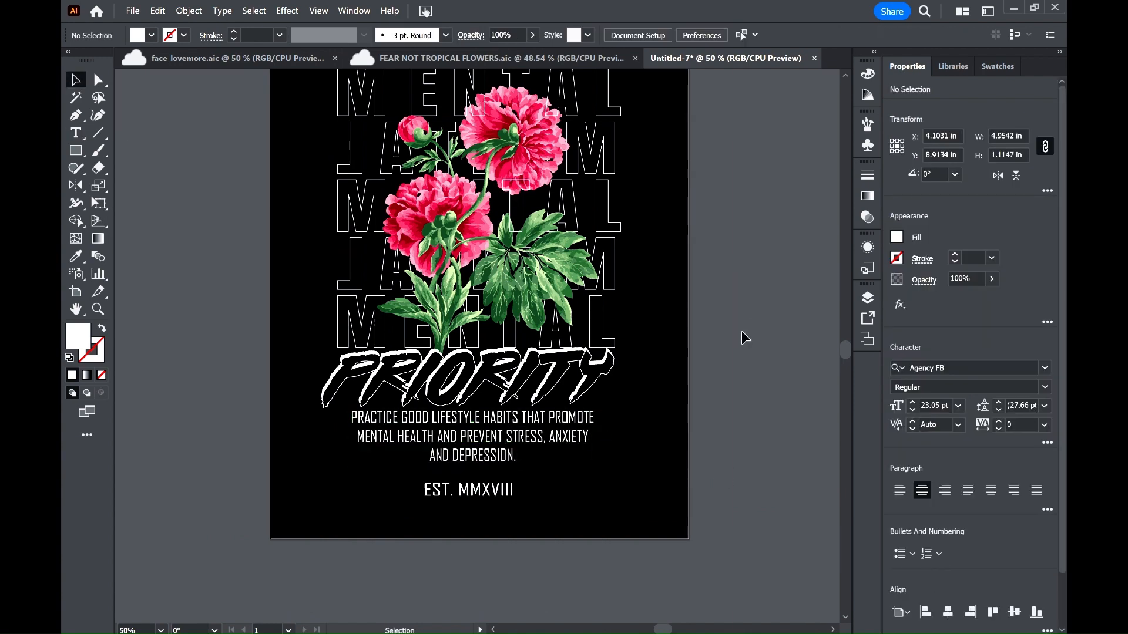
- Scale down the EST. MMXVIII text and centre it directly beneath the paragraph
scroll(741, 332, up, 2)
drag(510, 545, 481, 527)
drag(529, 543, 462, 447)
drag(655, 458, 494, 529)
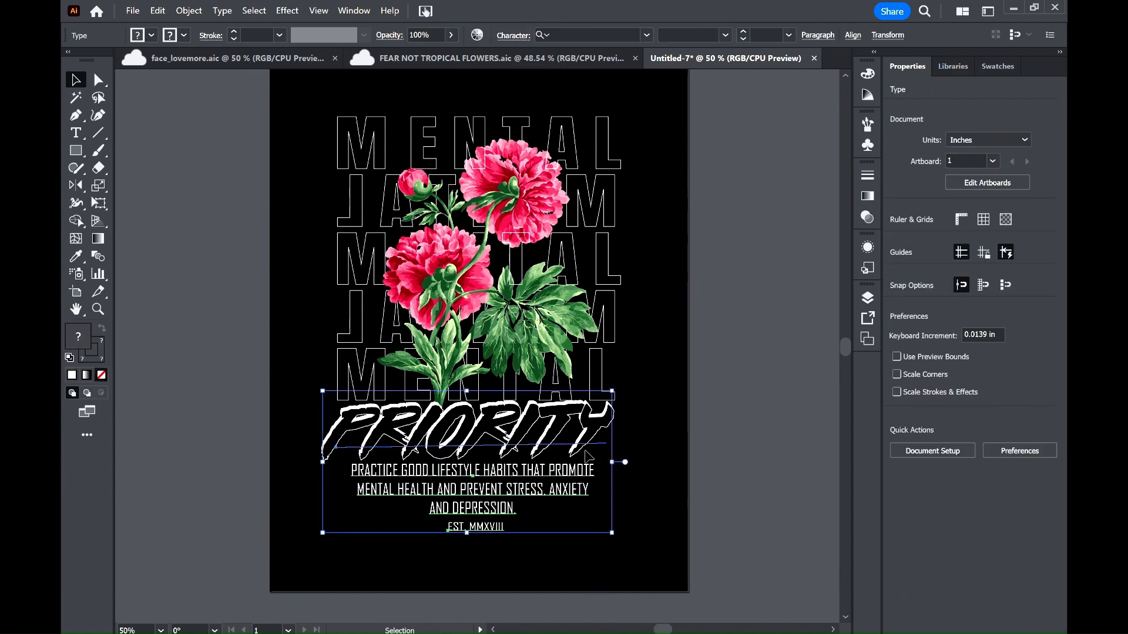
- Try bringing the peony artwork to the front and shifting it slightly over the MENTAL lettering
click(531, 195)
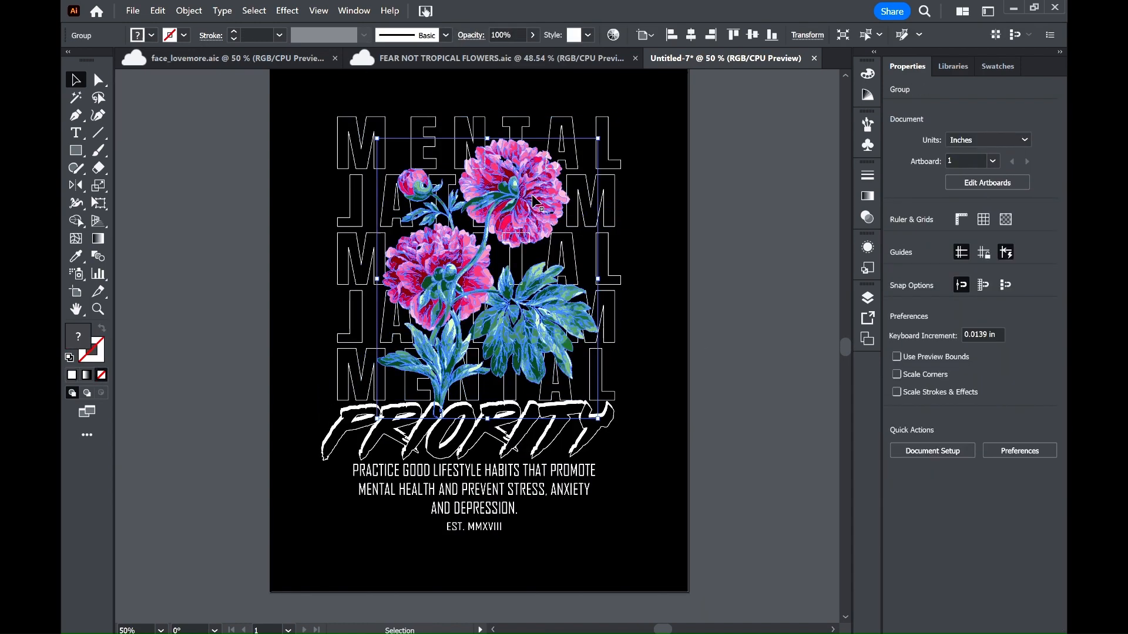
key(ctrl+z)
click(531, 195)
key(ctrl+shift+])
click(290, 423)
drag(276, 332, 549, 335)
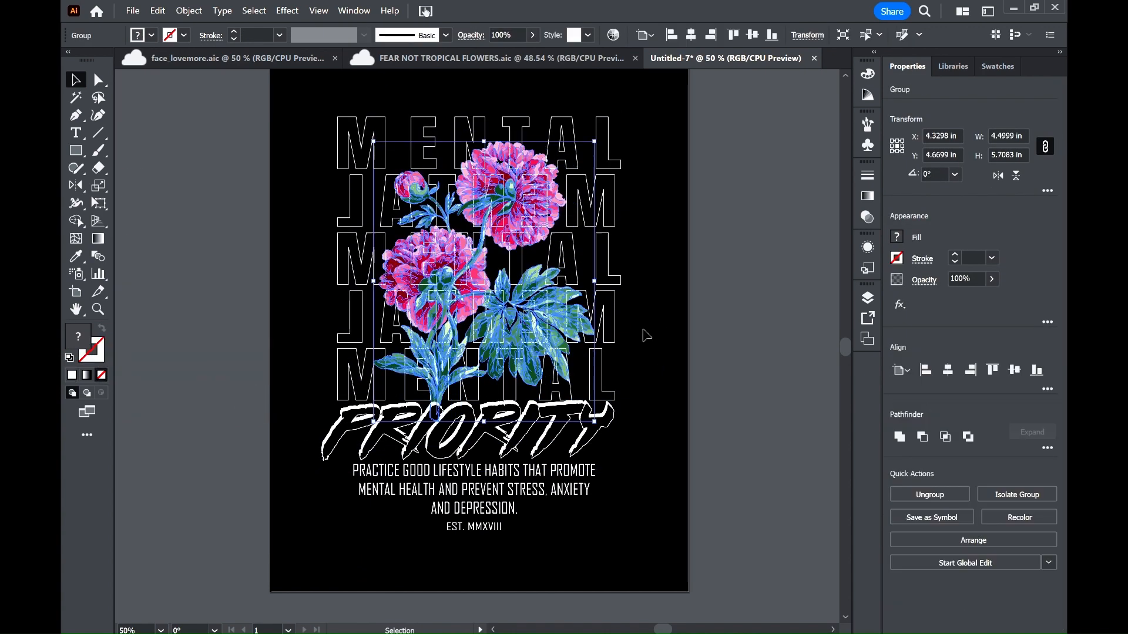
click(668, 331)
key(ctrl+z)
key(ctrl+shift+z)
click(668, 330)
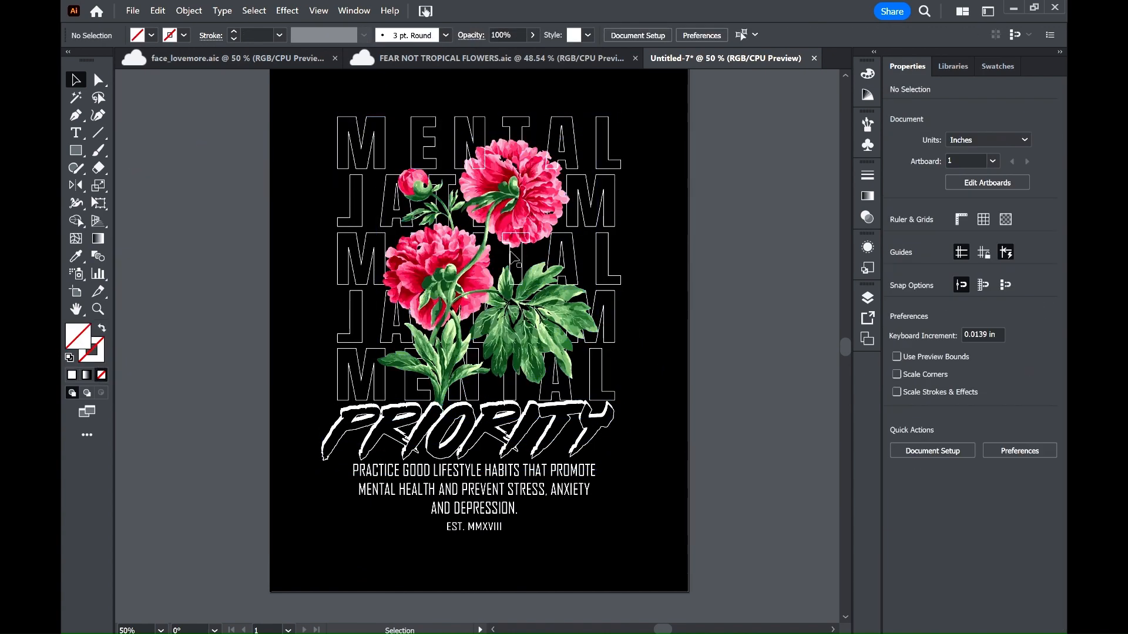
- Set the outlines of the T in the third line and the N in the top MENTAL line to cyan
click(515, 259)
click(896, 259)
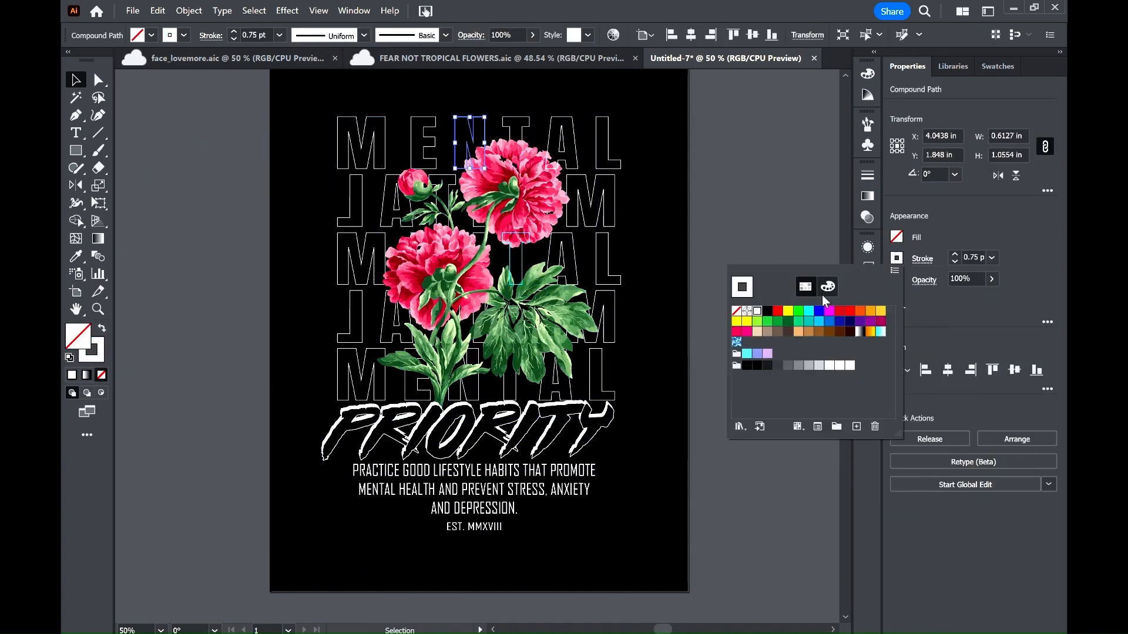
click(697, 301)
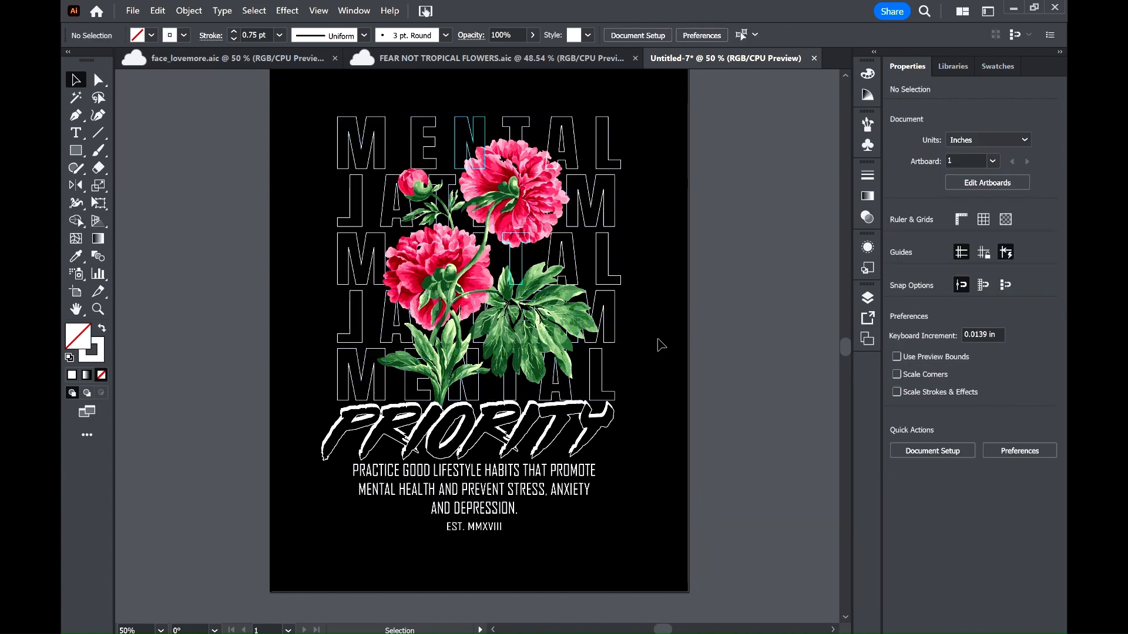
- Fill the paragraph and EST. MMXVIII text with cyan and ungroup the two
click(594, 481)
click(896, 238)
click(814, 290)
click(468, 529)
scroll(946, 584, down, 2)
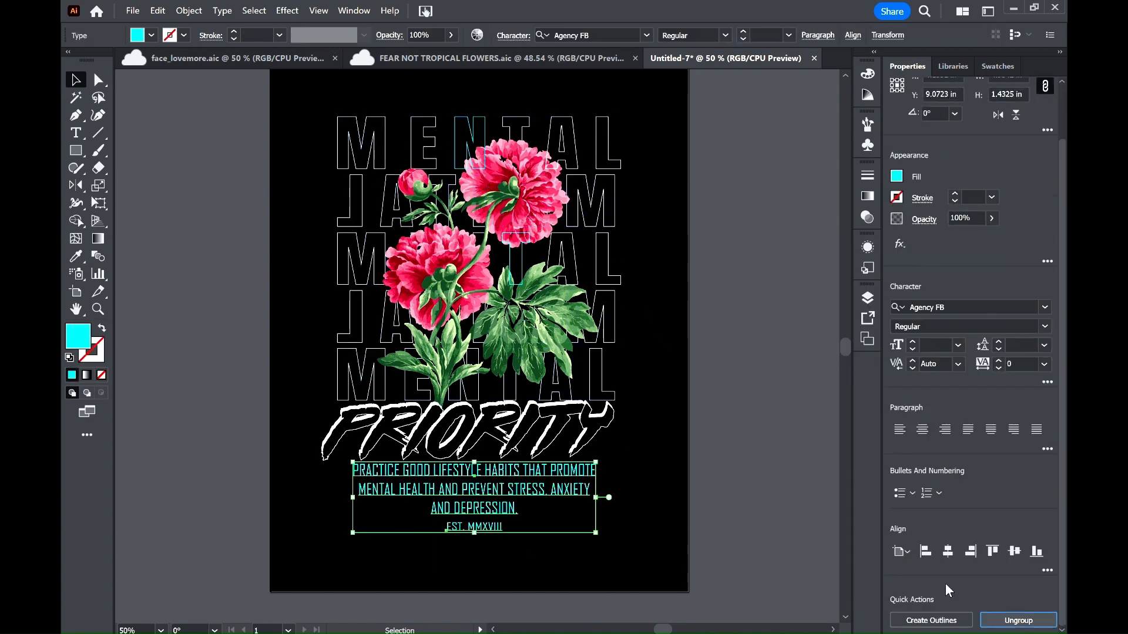
click(1019, 618)
- Return the EST. MMXVIII text to white and lower the opacity of the cyan paragraph
click(729, 558)
click(474, 527)
click(752, 429)
click(581, 511)
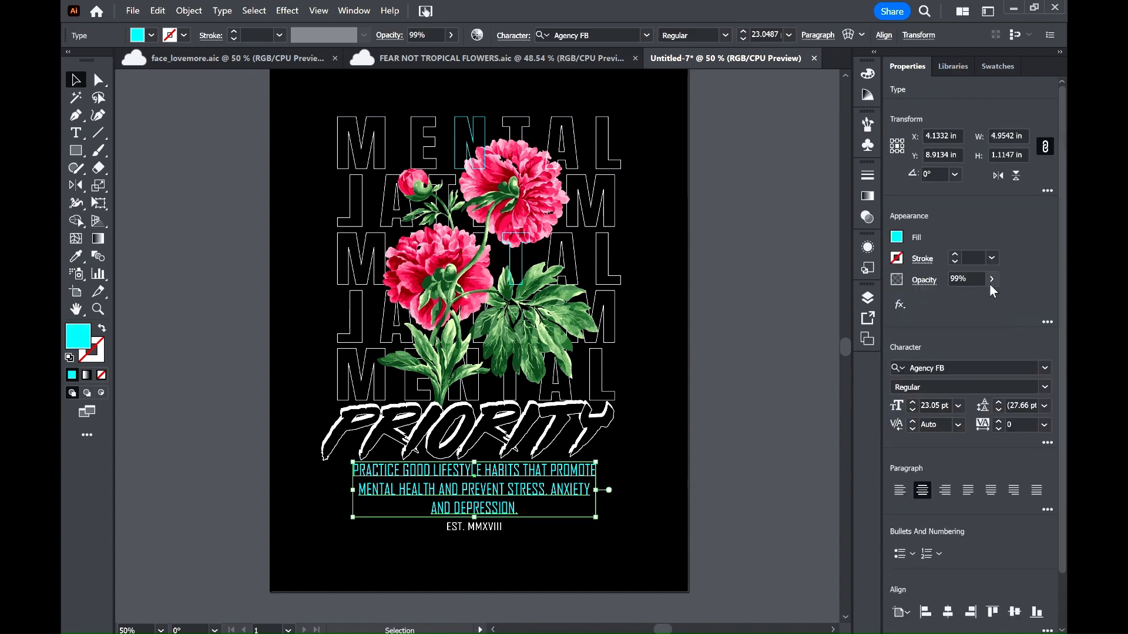
click(787, 369)
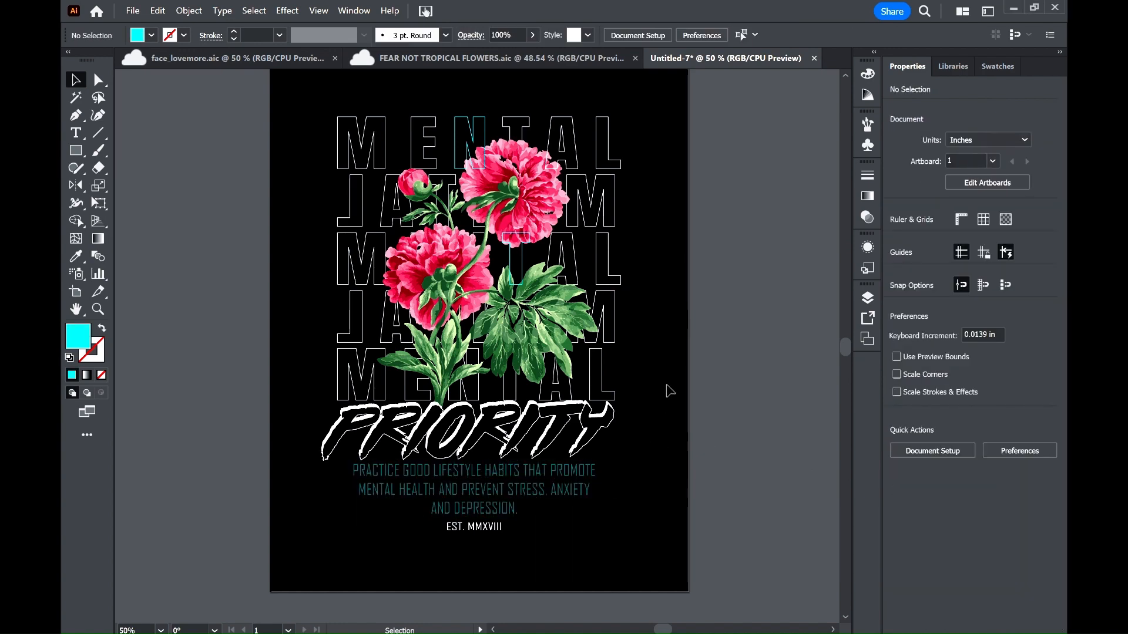
- Convert both layered PRIORITY texts, the black outlined copy and the white one behind it, to outlines
click(587, 431)
click(222, 10)
click(258, 267)
click(798, 449)
click(588, 431)
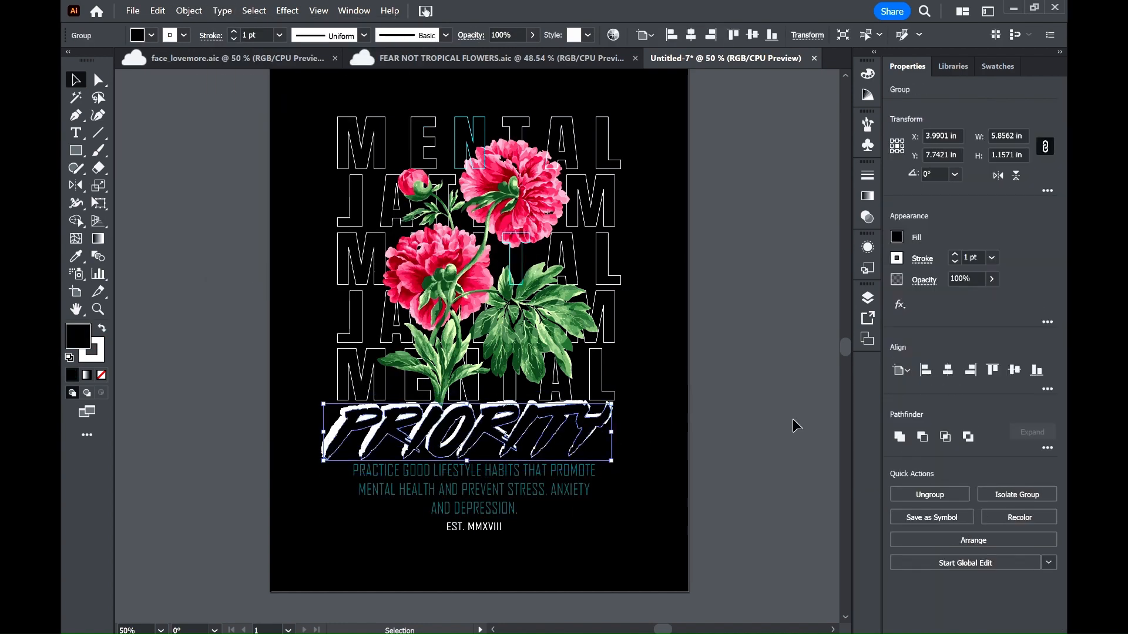
click(792, 419)
click(588, 411)
click(221, 10)
click(258, 267)
click(729, 454)
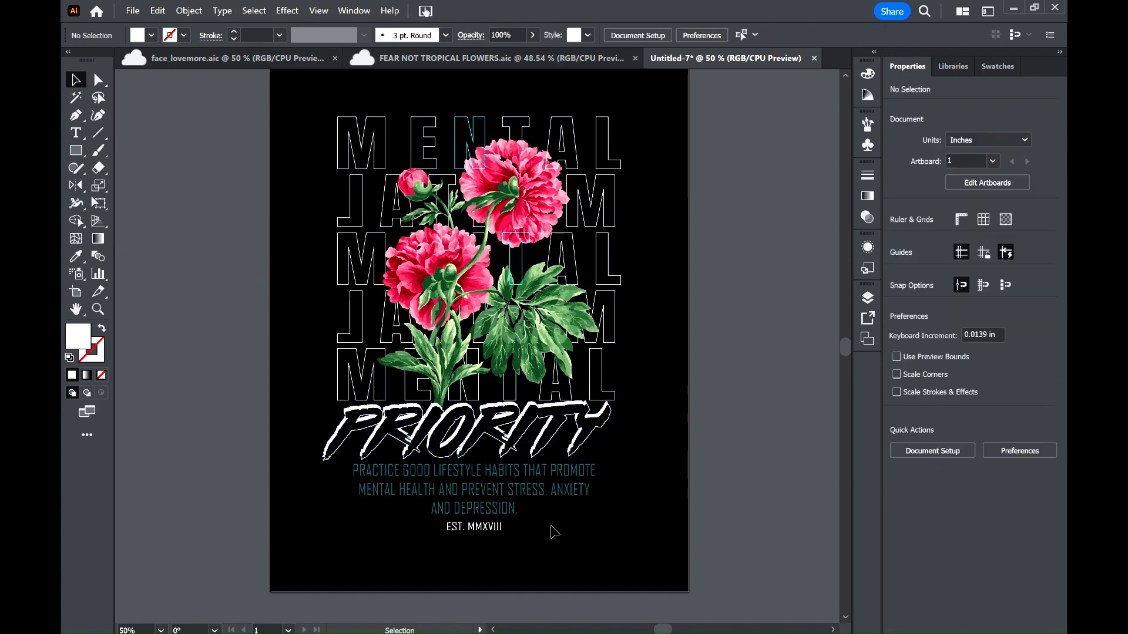
- Ungroup the stacked MENTAL lines and set the outline of the M in the third line to cyan
scroll(535, 276, up, 1)
click(385, 164)
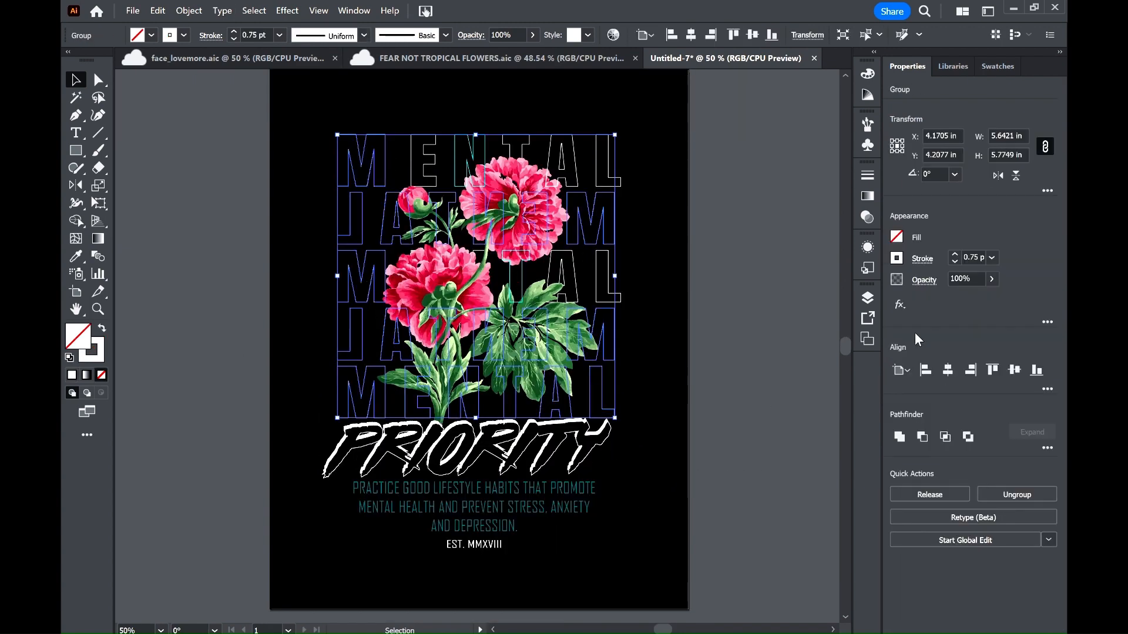
click(1017, 493)
click(764, 400)
click(353, 276)
click(898, 257)
click(815, 297)
click(775, 215)
- Ungroup the bottom MENTAL line and set the outline of its E to cyan
click(415, 401)
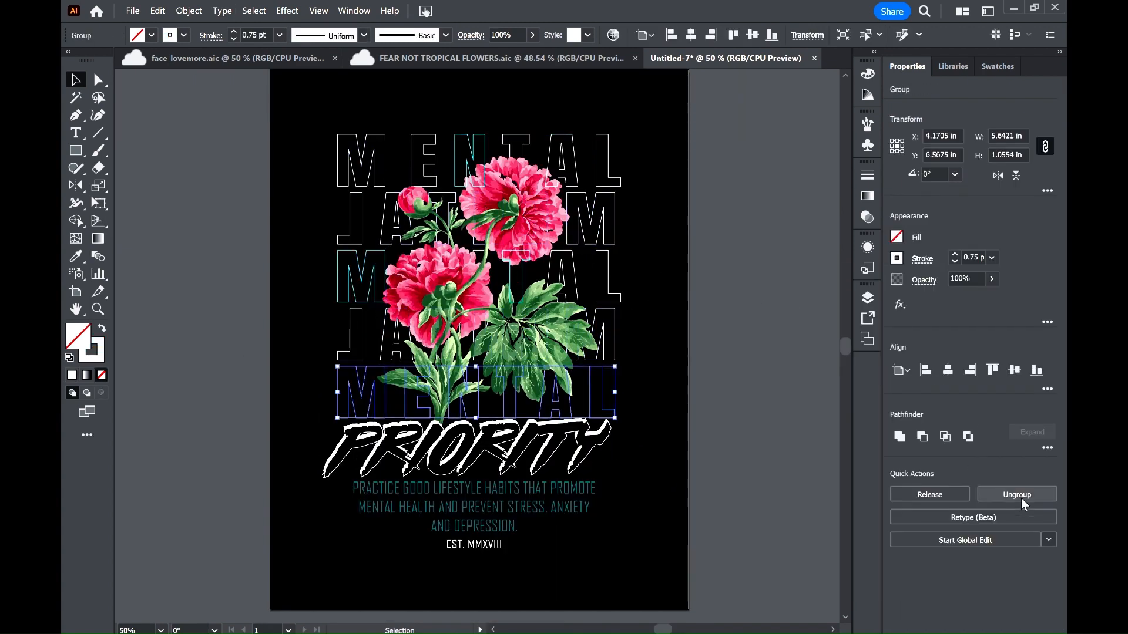
click(1021, 499)
click(763, 400)
click(412, 405)
click(895, 257)
click(815, 306)
click(763, 247)
- Set the outlines of the A in the bottom MENTAL line and the L in the top MENTAL line to cyan
click(556, 408)
click(895, 257)
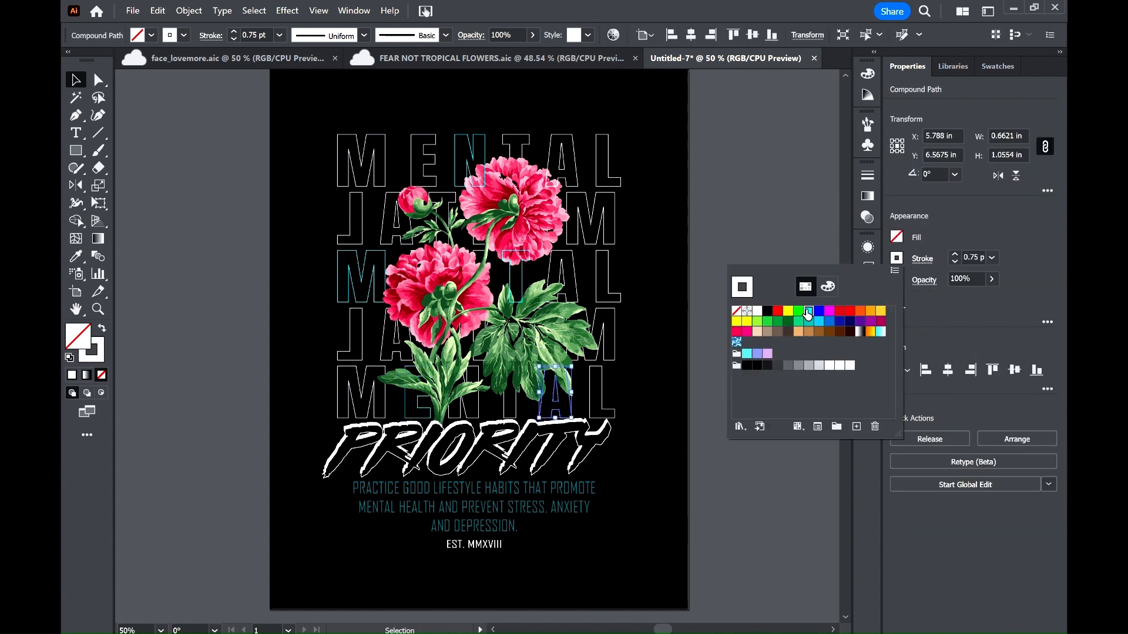
click(815, 297)
click(717, 235)
click(599, 164)
click(894, 257)
click(815, 297)
click(774, 323)
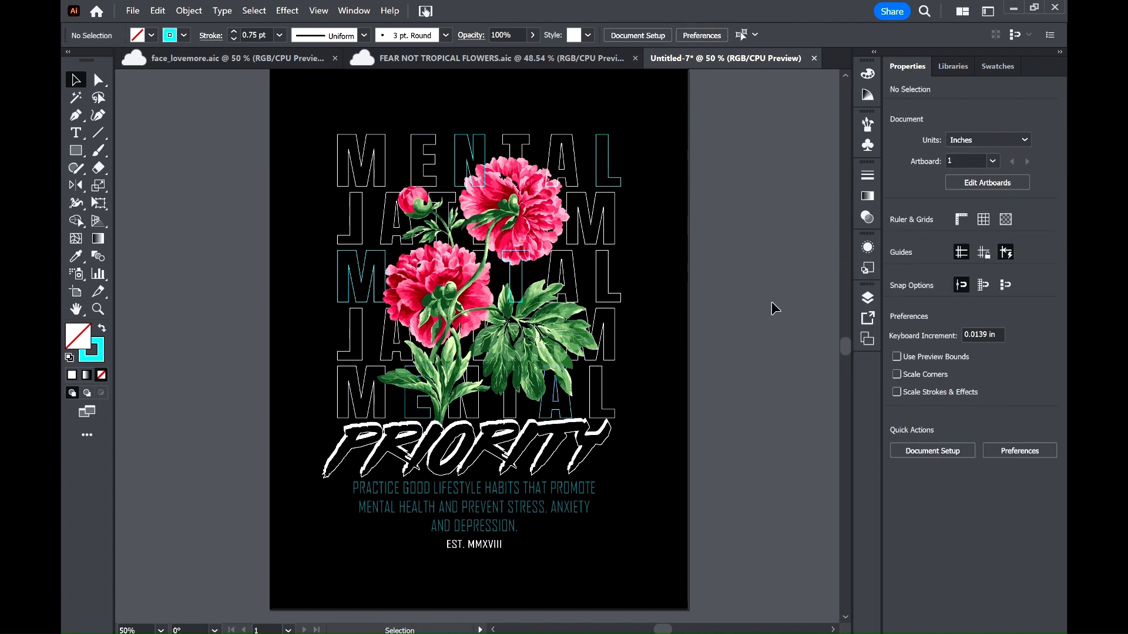
- Stretch the cyan paragraph on both sides to match the width of the MENTAL lettering
click(411, 489)
click(345, 508)
click(367, 507)
drag(353, 507, 337, 508)
drag(595, 507, 614, 507)
click(657, 510)
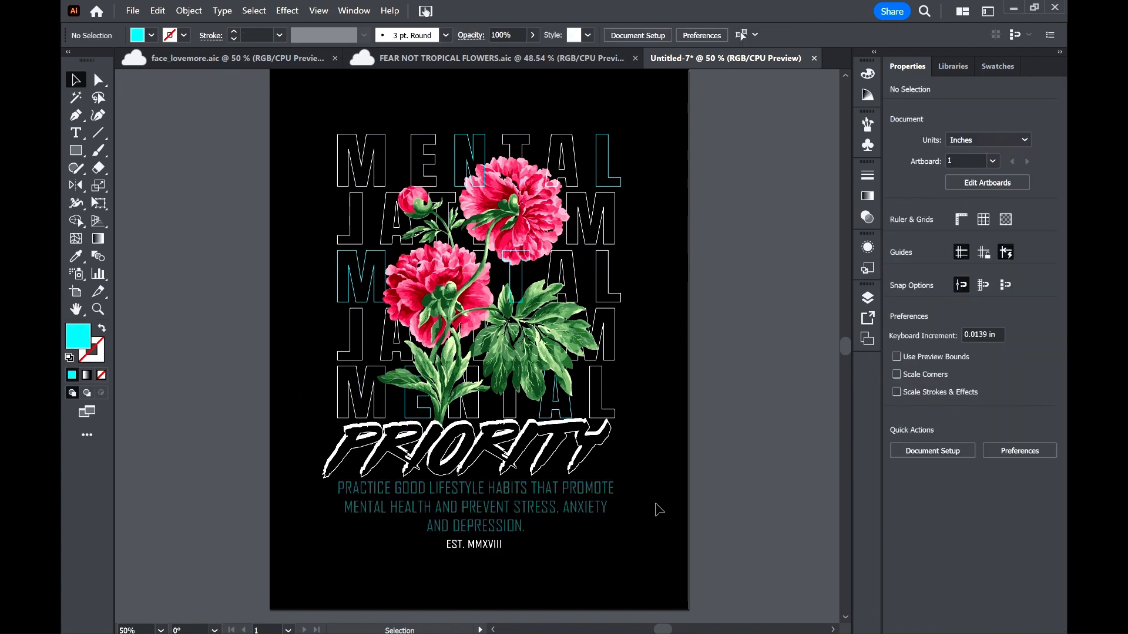
- Squash the cyan paragraph vertically and move the EST. MMXVIII text up beneath its right end
click(595, 508)
click(601, 522)
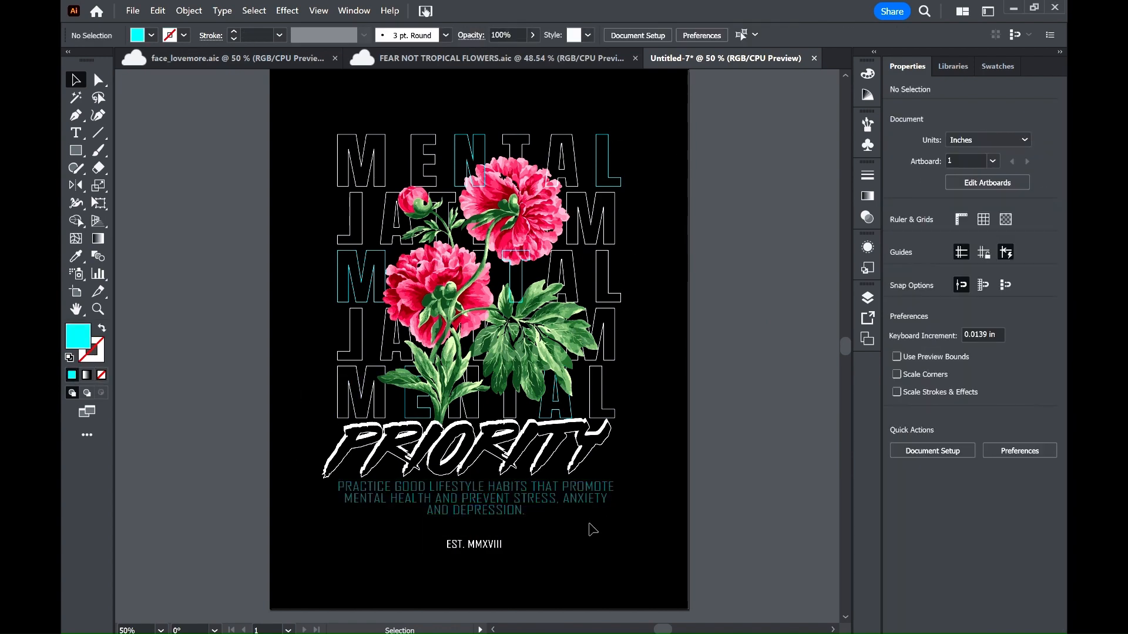
click(589, 509)
drag(474, 545, 476, 528)
click(760, 464)
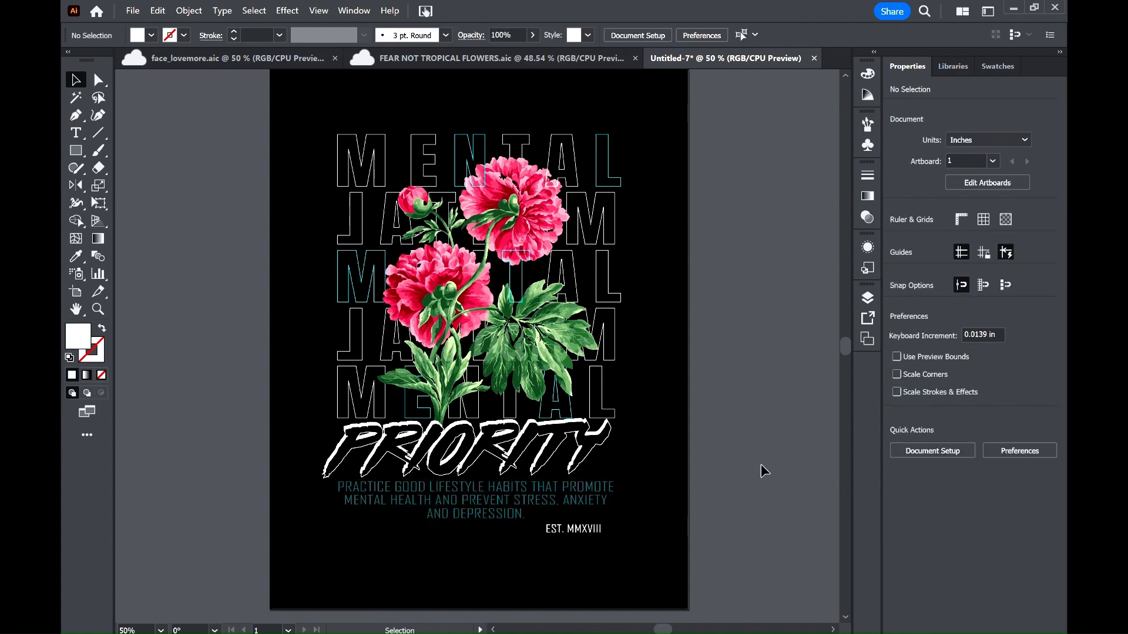
- Center the EST. MMXVIII text beneath the paragraph and draw a thin white bar across the width above the top MENTAL line
scroll(735, 495, up, 3)
scroll(735, 495, down, 2)
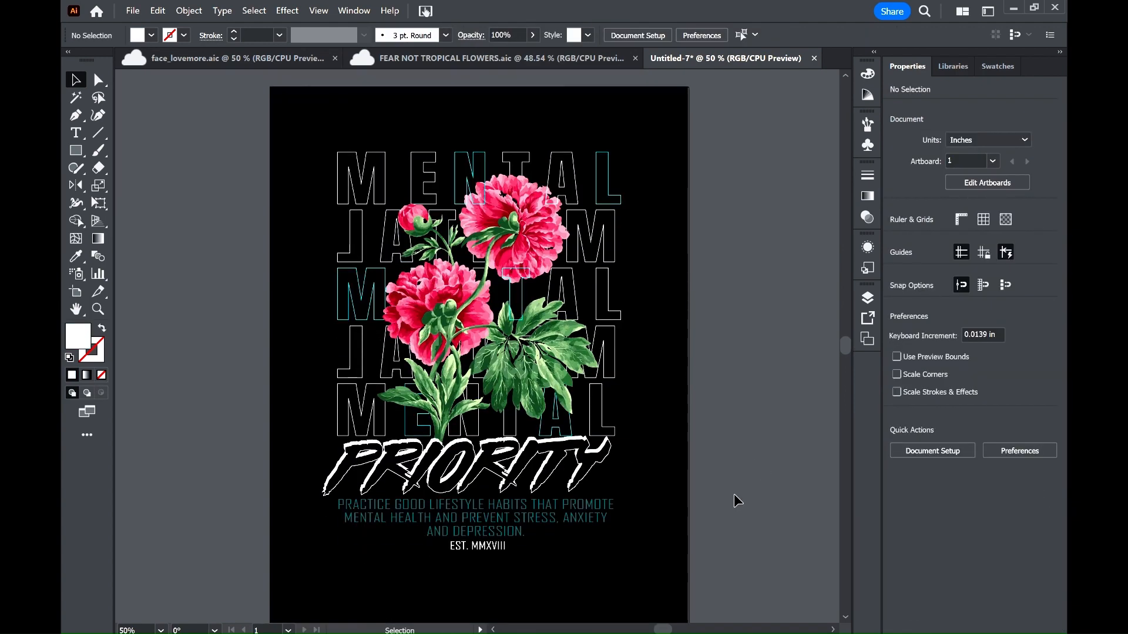
drag(334, 139, 620, 144)
key(v)
click(707, 232)
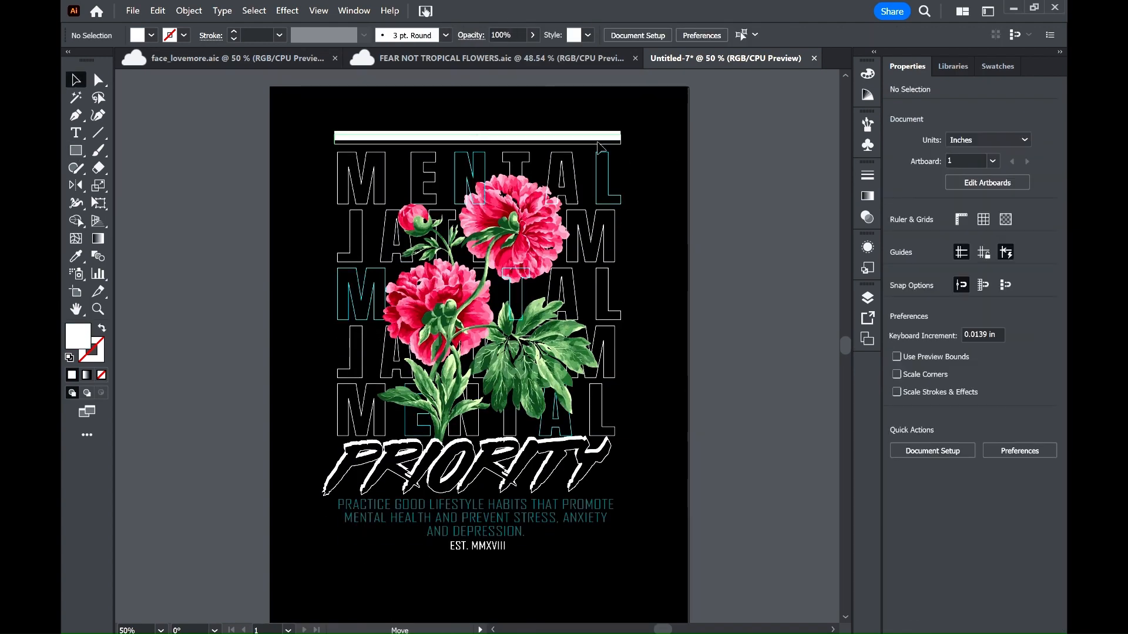
- Try adding a thinner copy of the white bar between the PRIORITY caption and the paragraph, moving the text below down to fit
drag(298, 514, 497, 578)
drag(516, 142, 516, 509)
drag(317, 605, 521, 543)
click(715, 480)
click(493, 508)
drag(476, 505, 476, 508)
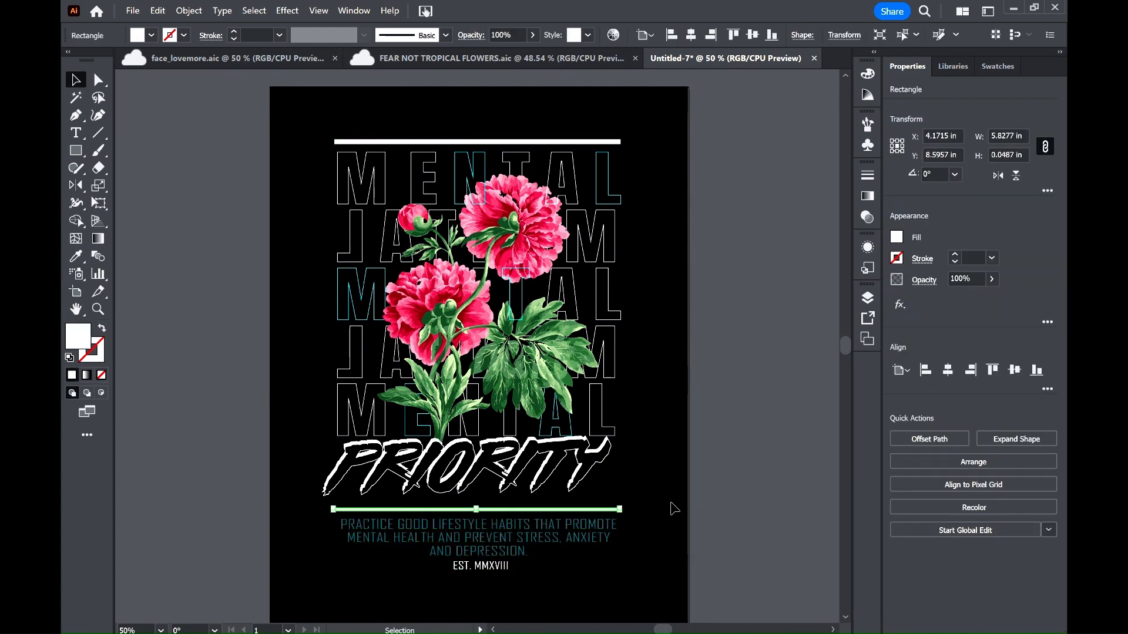
click(670, 503)
click(584, 142)
click(743, 484)
key(ctrl+z)
- Round the corners of the white bar above the top MENTAL line
click(531, 136)
scroll(517, 176, up, 1)
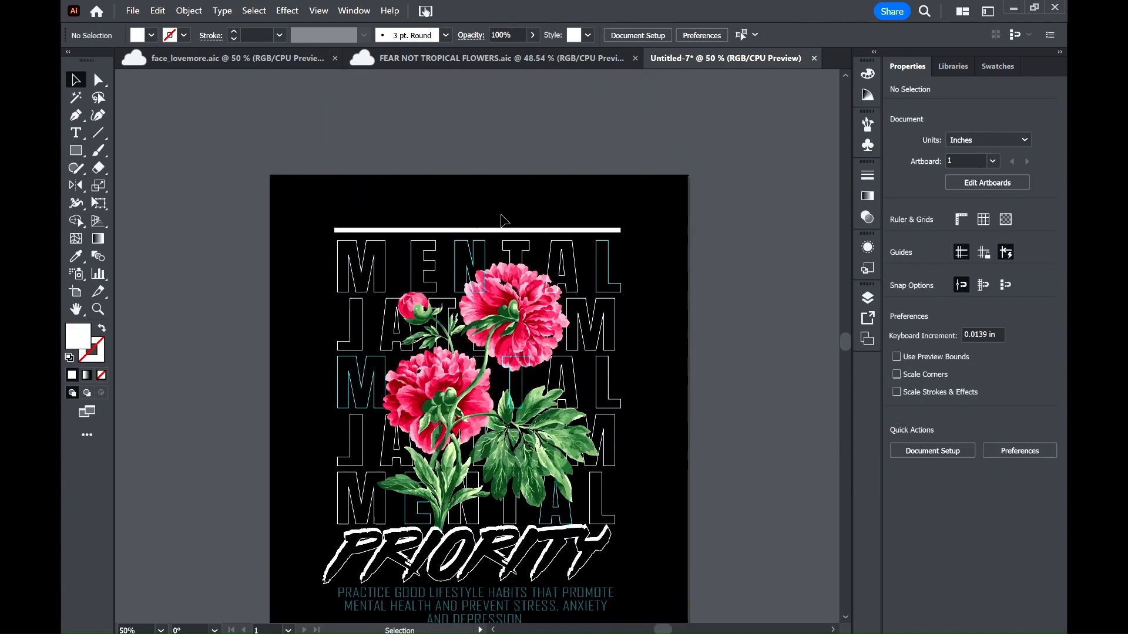
click(504, 228)
key(ctrl+plus)
key(ctrl+plus)
key(ctrl+plus)
key(ctrl+minus)
key(a)
drag(203, 345, 227, 346)
click(657, 187)
key(ctrl+minus)
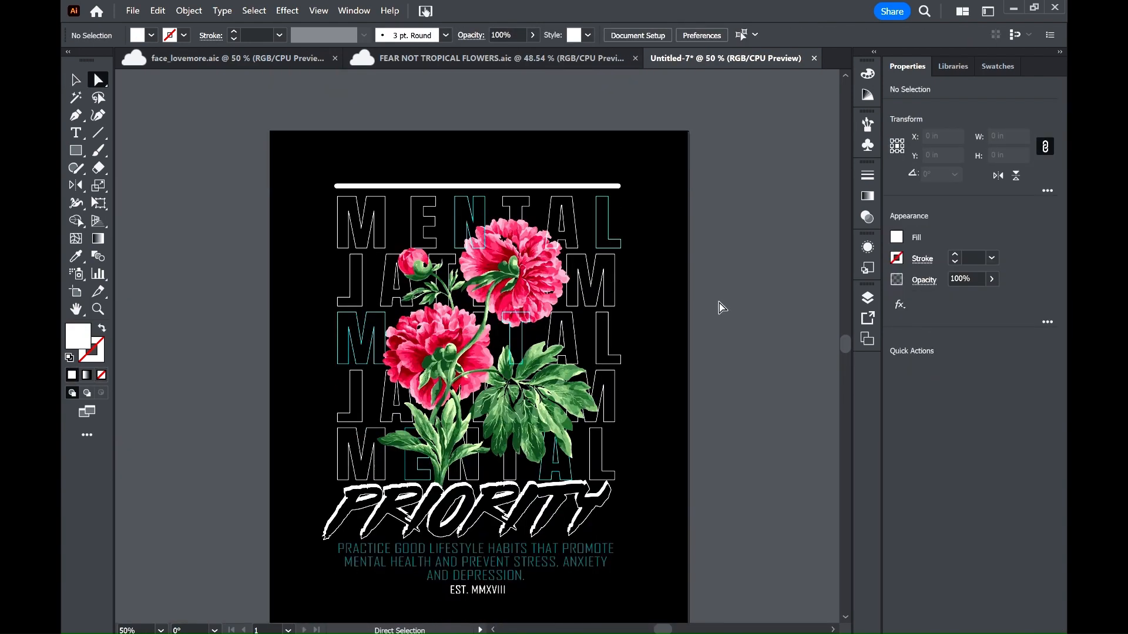
- Group the white outlined MENTAL lines and arrange the group behind the peonies
click(600, 295)
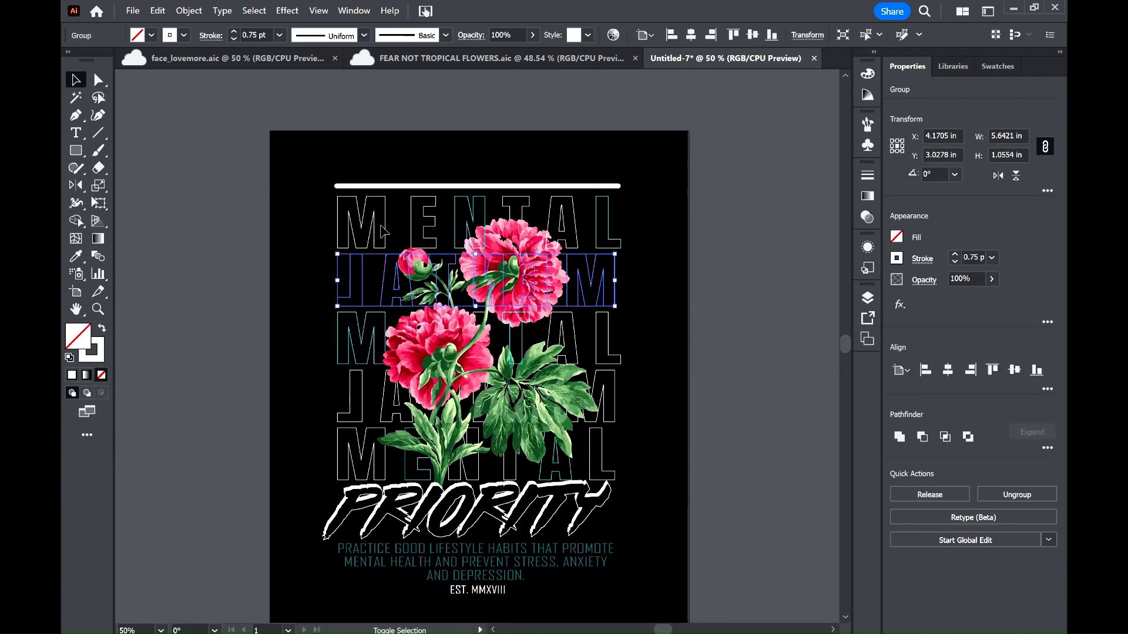
shift+click(608, 344)
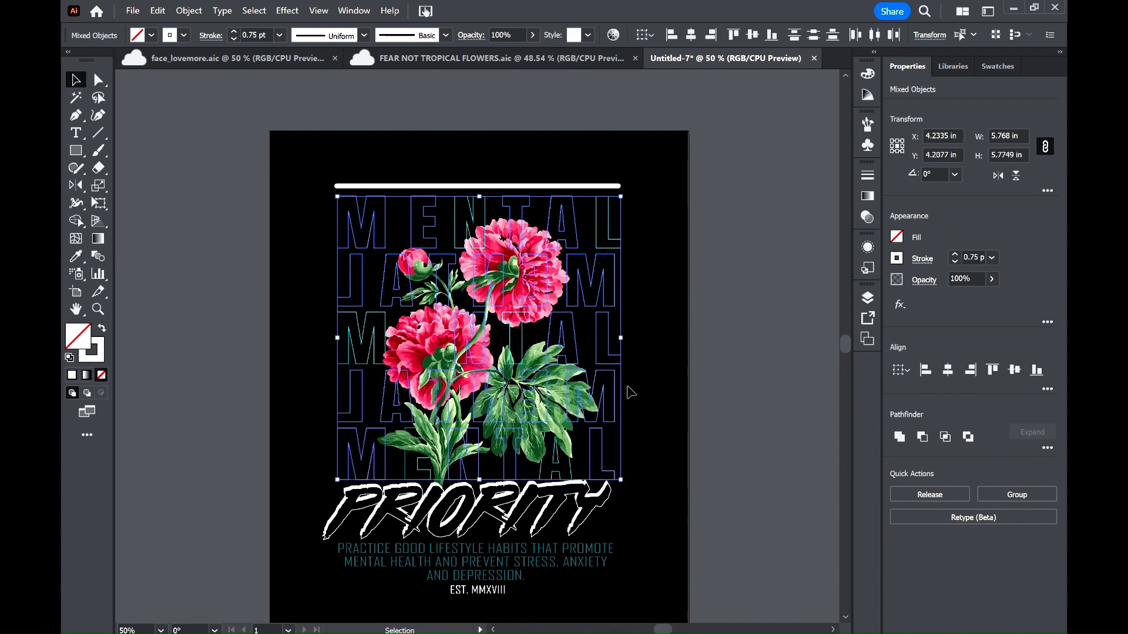
key(ctrl+g)
click(637, 276)
right_click(604, 276)
click(784, 593)
- Group the cyan-outlined letters N, L, M, T, E and A across the MENTAL lines
click(470, 222)
shift+click(607, 229)
shift+click(529, 306)
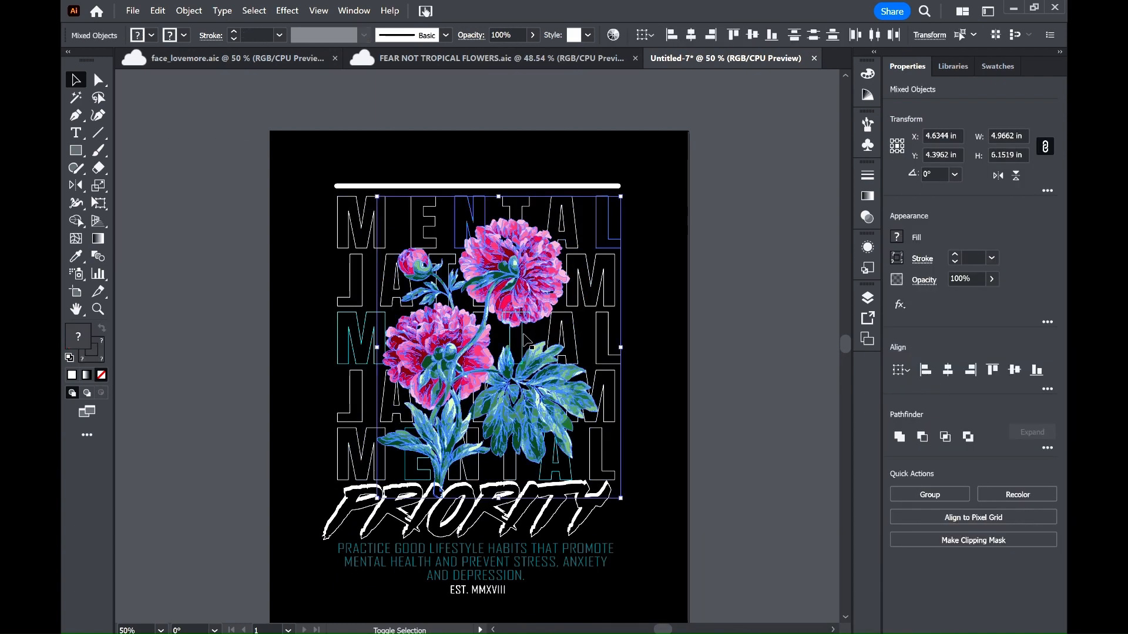
click(524, 339)
click(719, 286)
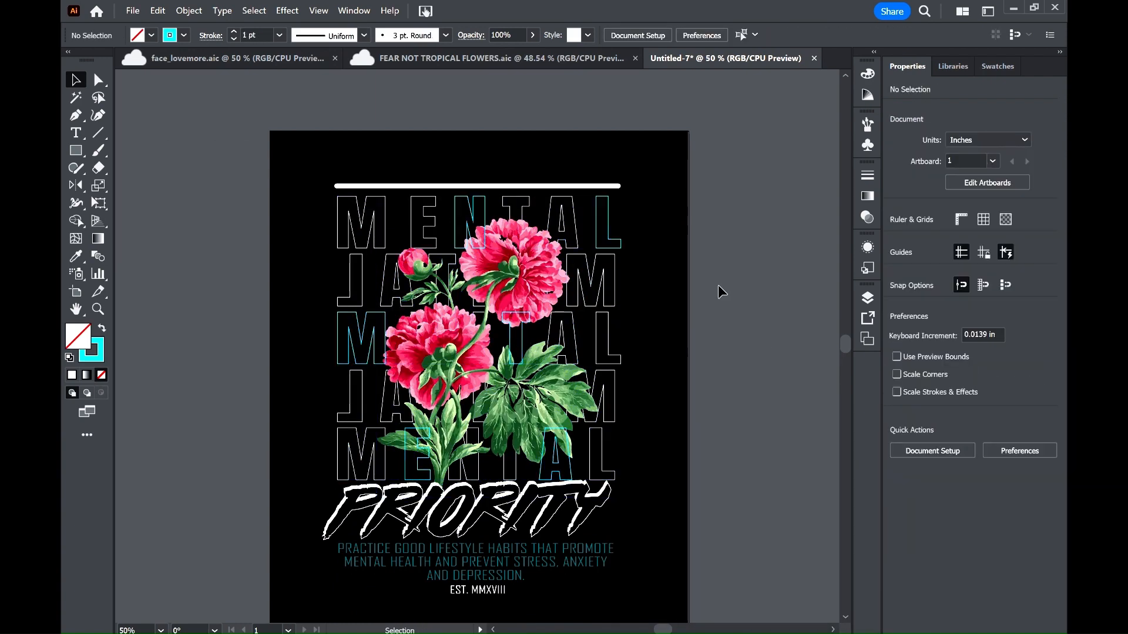
- Center the white bar, MENTAL lettering, PRIORITY caption, paragraph and EST. MMXVIII text horizontally on one another
drag(314, 161, 504, 597)
click(919, 371)
click(757, 344)
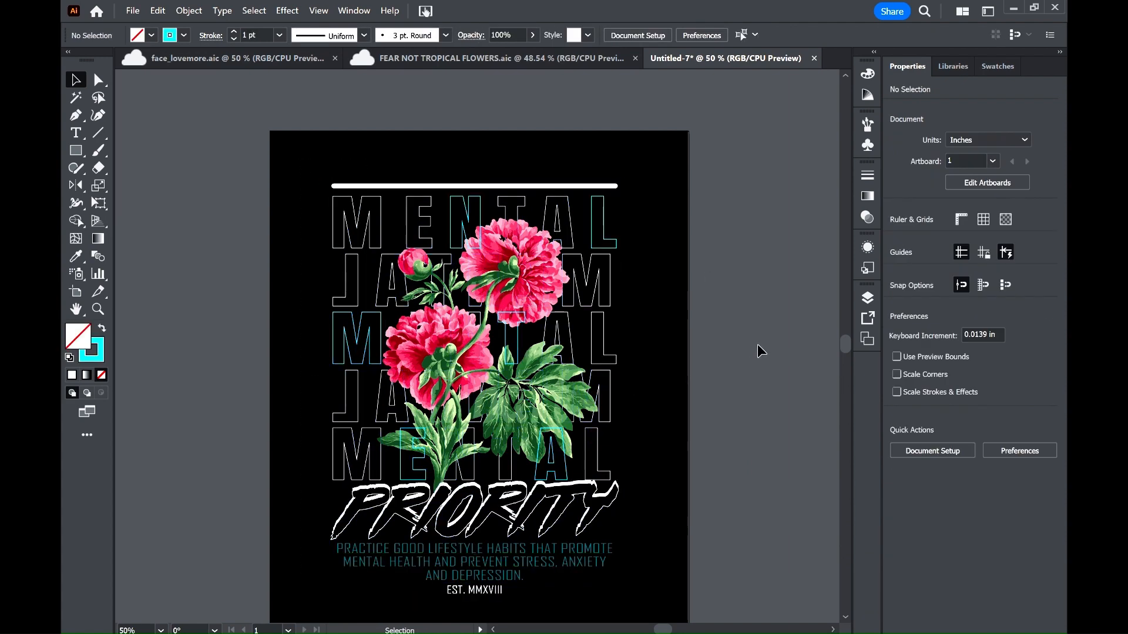
- Try a 2 pt outline and a solid cyan fill on the grouped cyan letters, and undo the fill
click(610, 234)
click(947, 255)
click(745, 254)
click(611, 237)
key(i)
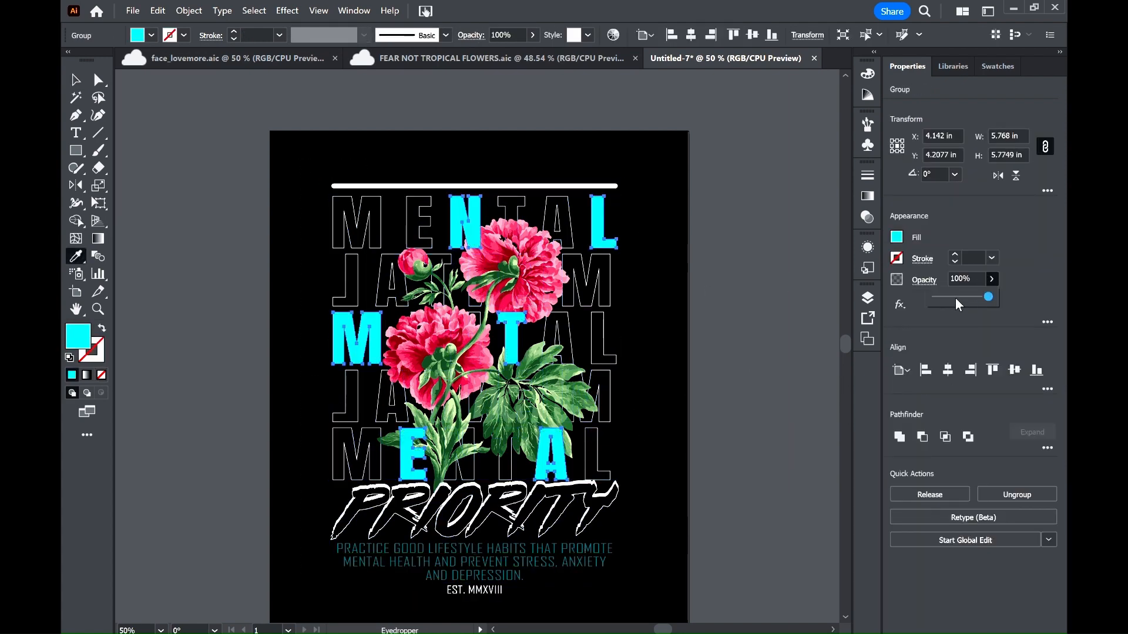
key(ctrl+z)
click(76, 82)
click(716, 281)
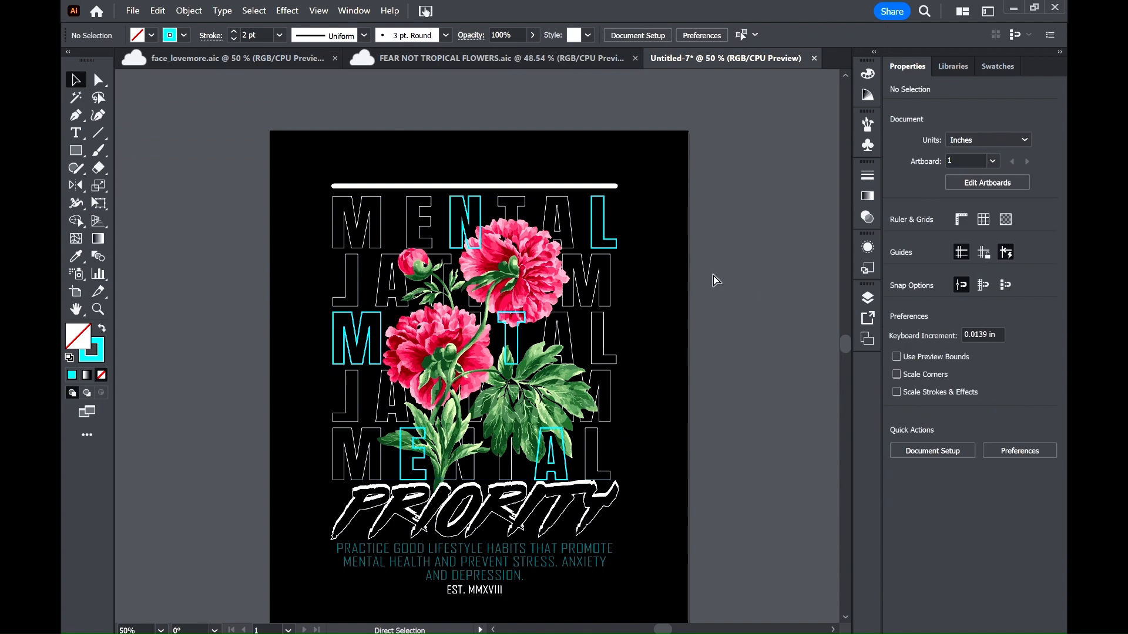
- Set the cyan letters' outline to 1 pt, try a reduced opacity on them and restore full opacity
click(609, 235)
click(992, 280)
click(972, 297)
click(778, 333)
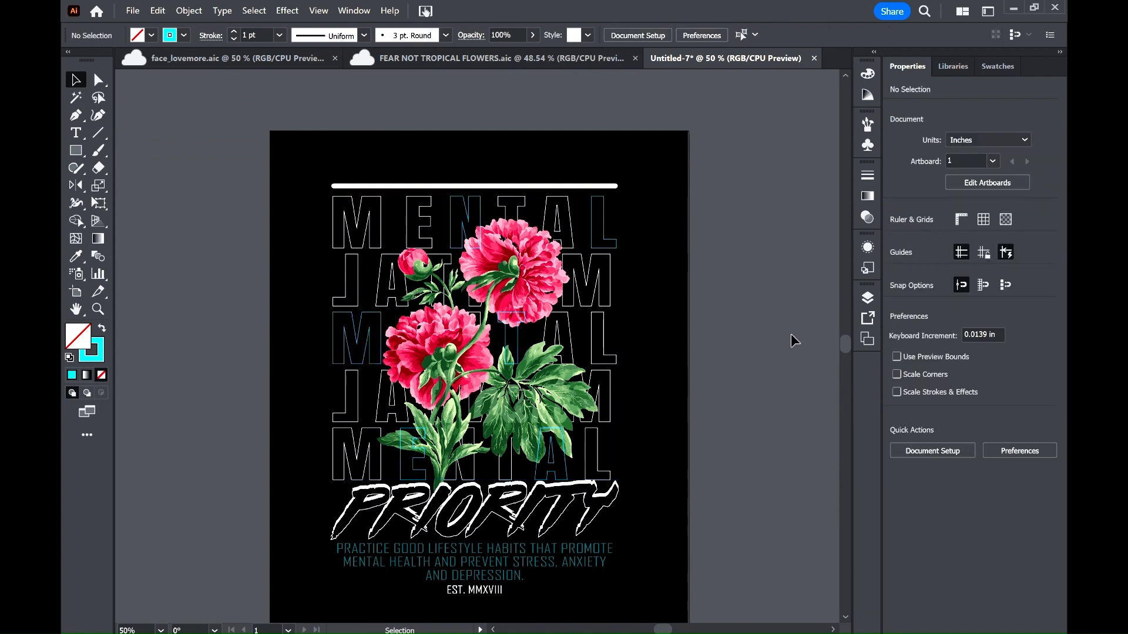
click(608, 232)
click(773, 362)
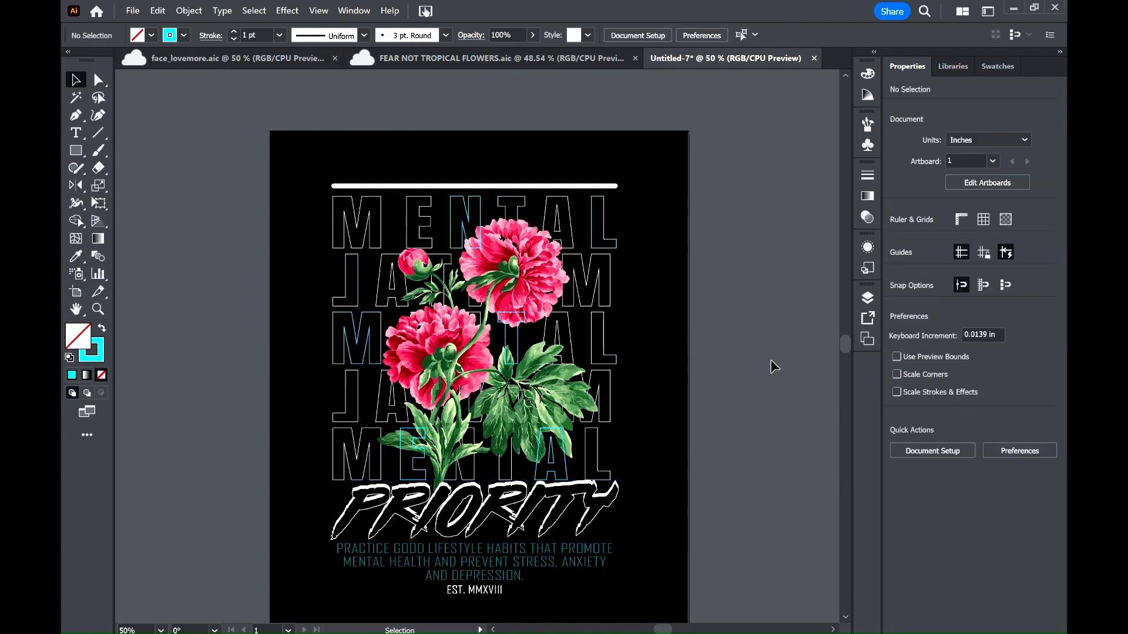
- Examine the PRIORITY caption and inspect the white bar above the MENTAL lettering up close
scroll(607, 433, down, 3)
click(606, 433)
click(707, 453)
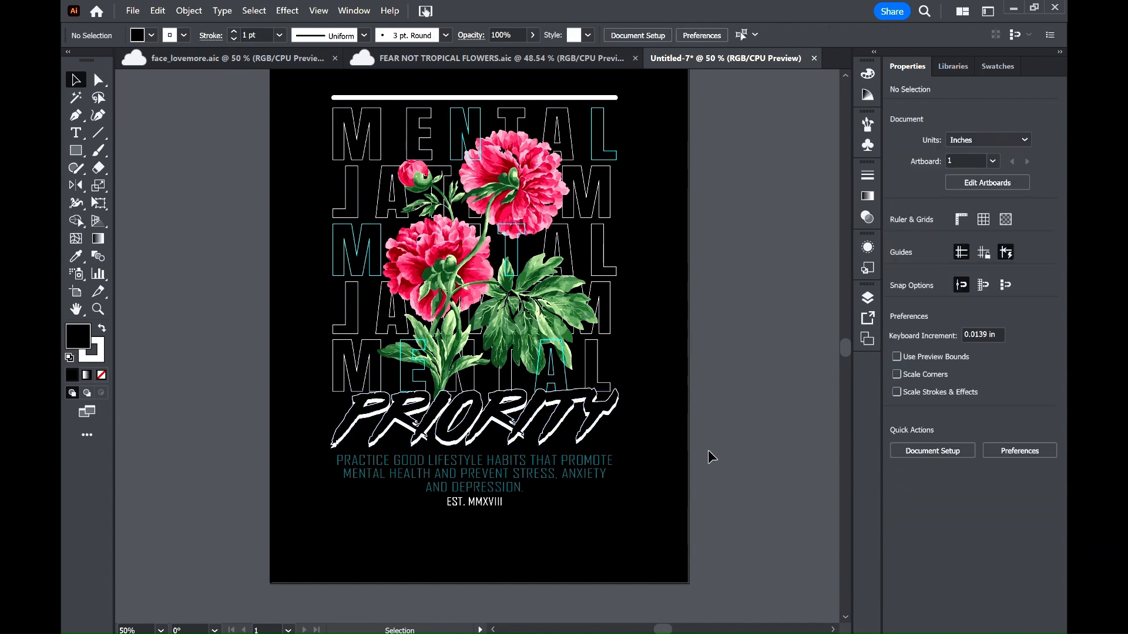
scroll(707, 452, up, 3)
click(475, 185)
key(ctrl+equal)
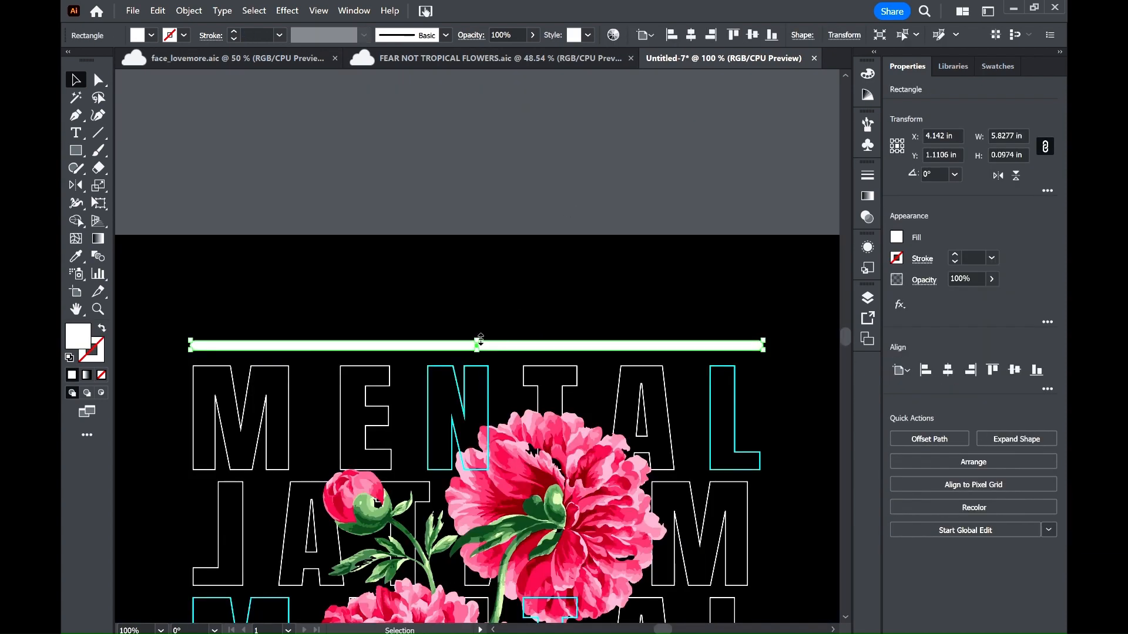
click(509, 357)
click(417, 345)
click(612, 308)
key(ctrl+minus)
key(ctrl+minus)
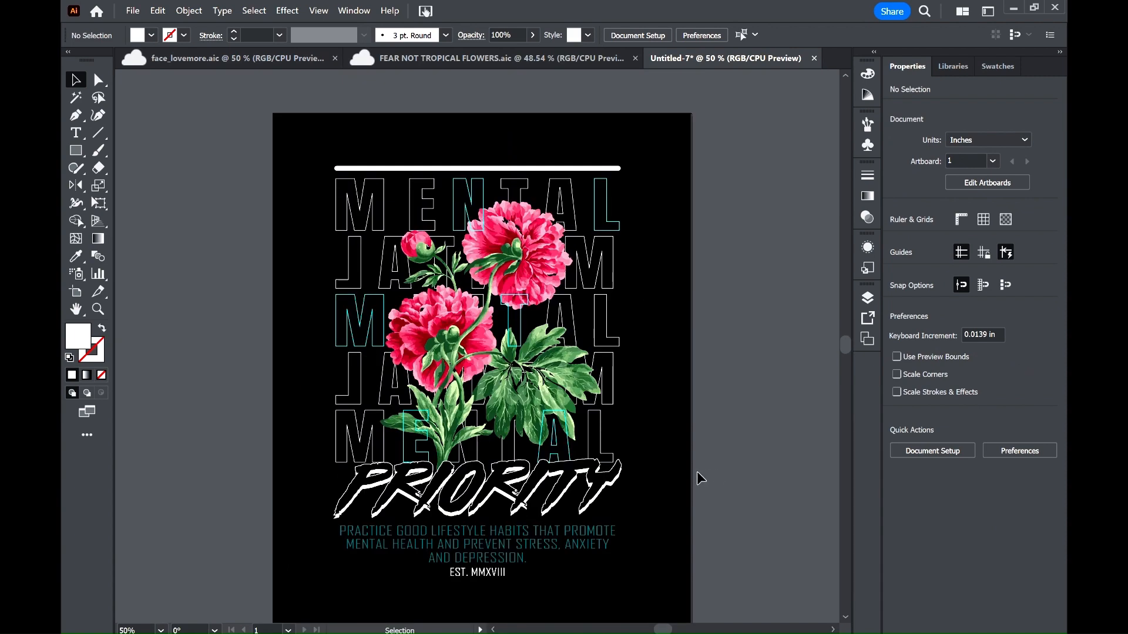
- Duplicate the peonies beside the artboard and unite the copy into a single silhouette
click(450, 343)
alt+drag(450, 343, 705, 338)
scroll(705, 338, right, 4)
click(899, 437)
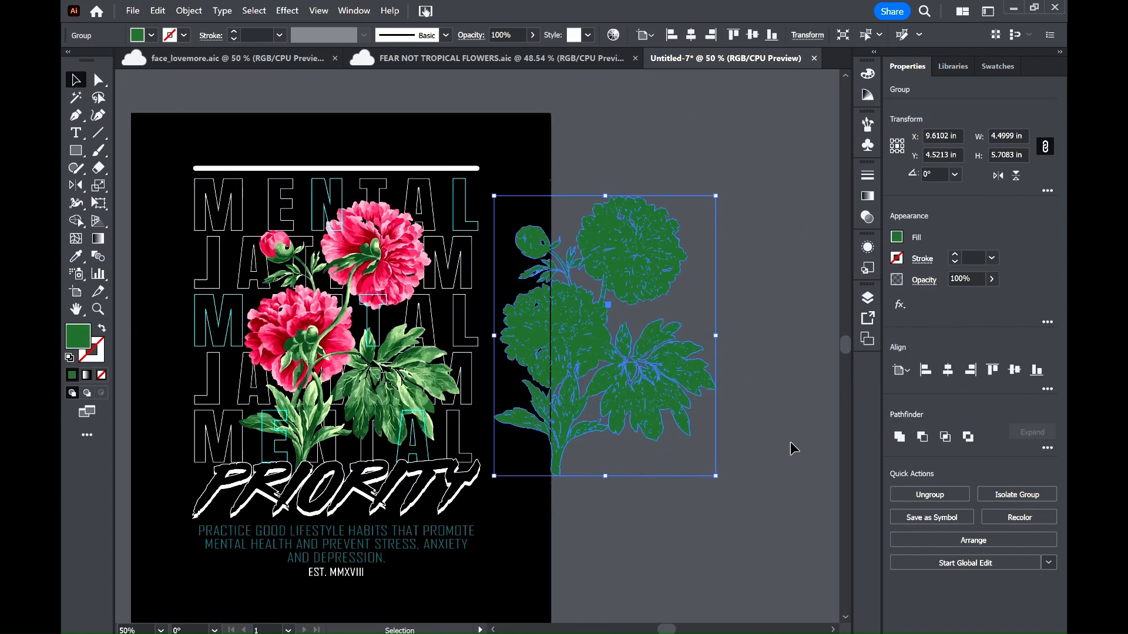
- Move the united peony silhouette farther off the artboard and fill it with cyan
drag(675, 376, 727, 382)
click(896, 237)
click(820, 290)
click(778, 200)
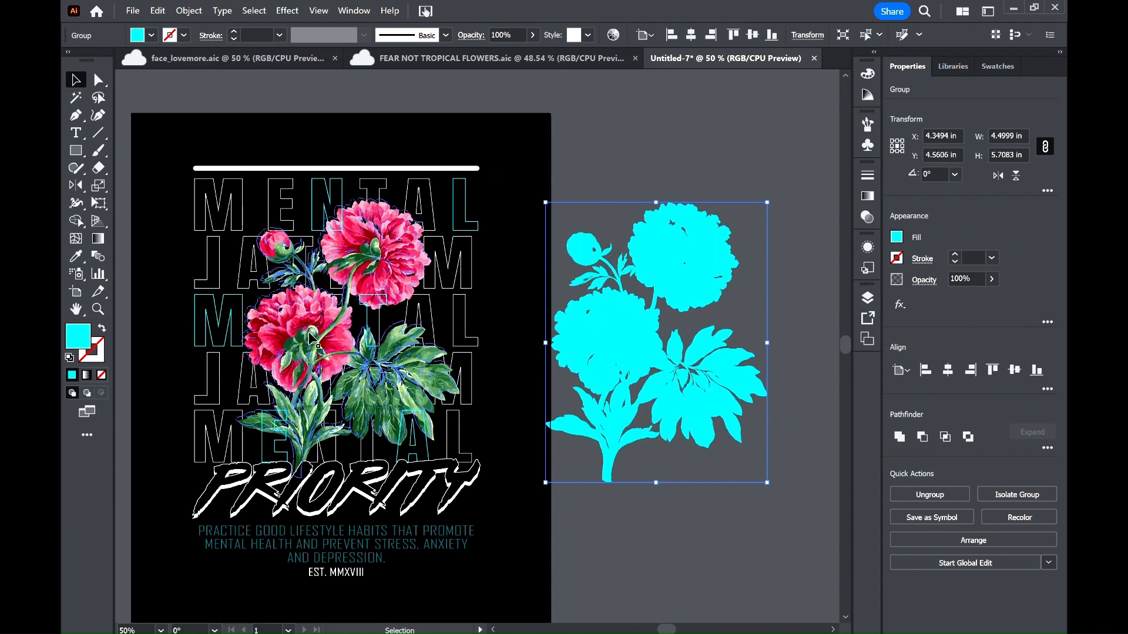
- Place the cyan silhouette behind the original peonies, slightly offset like a drop shadow
right_click(310, 333)
mouse_move(412, 562)
click(497, 594)
click(611, 364)
scroll(611, 364, left, 4)
click(546, 257)
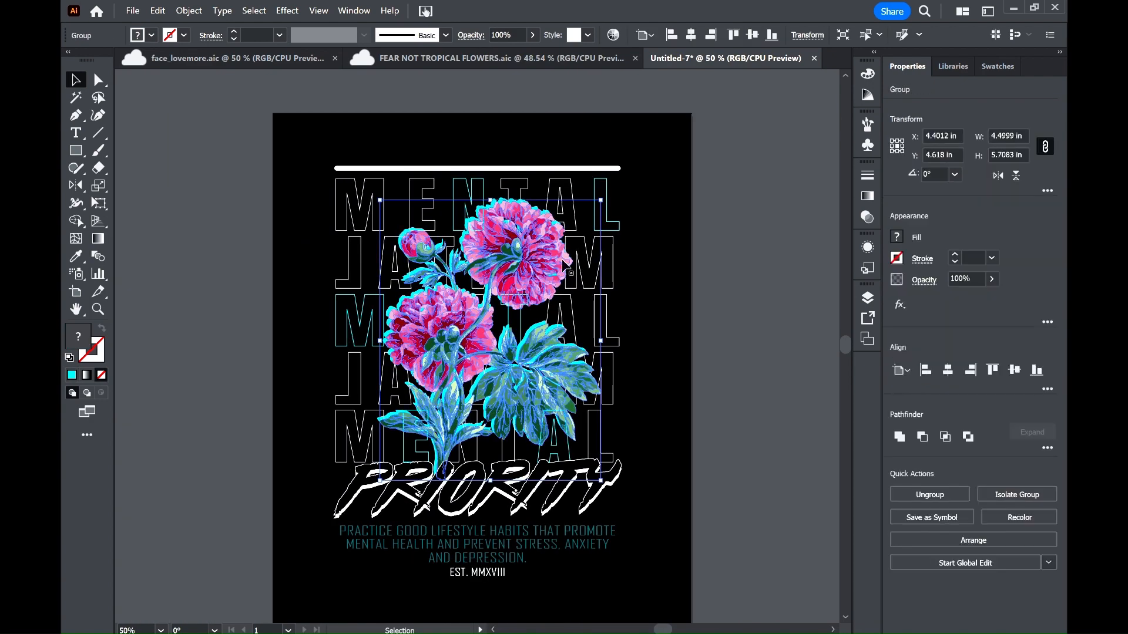
click(669, 231)
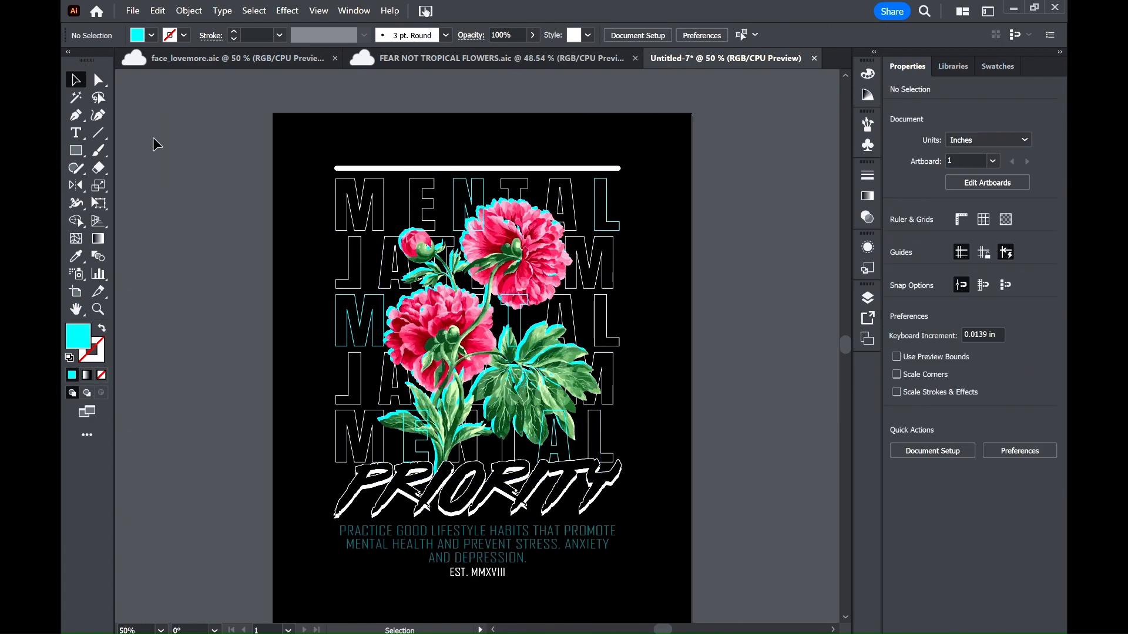
- Move the cyan silhouette off the artboard, cover it with a cyan rectangle and remove the area outside the flowers with Shape Builder
click(410, 243)
click(752, 360)
click(410, 238)
key(ctrl+equal)
key(ctrl+equal)
key(ctrl+equal)
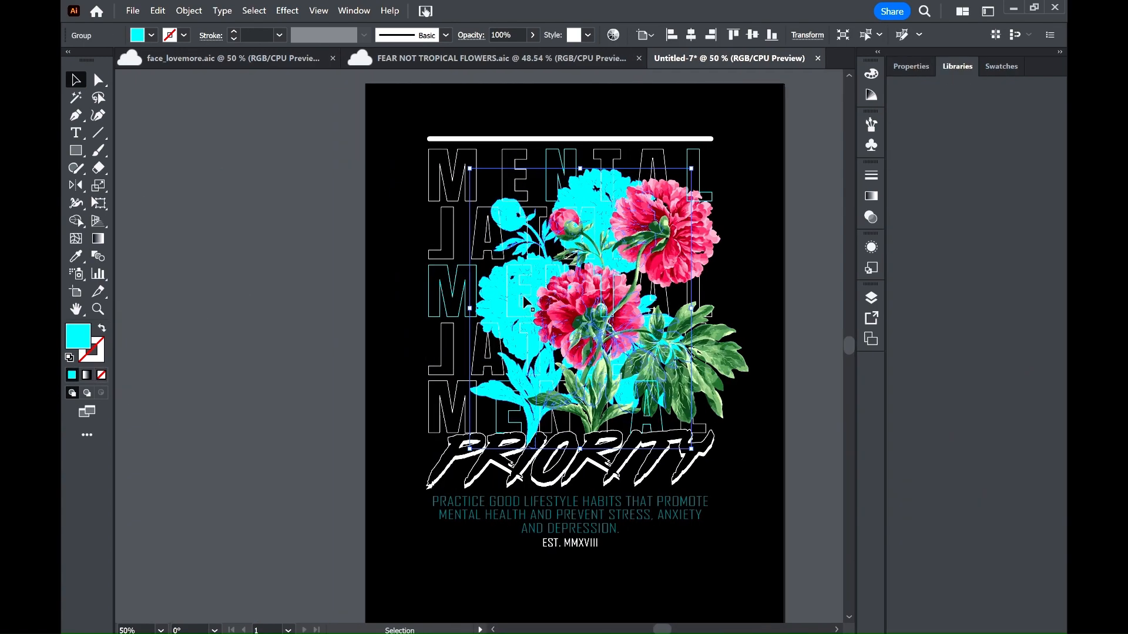
drag(524, 303, 172, 262)
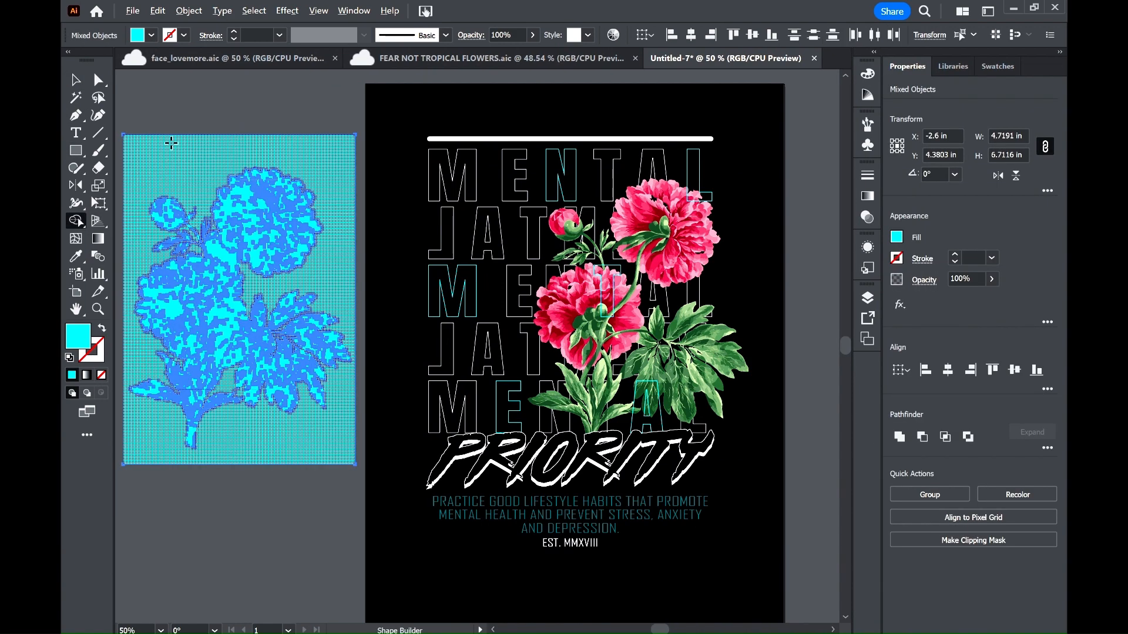
drag(171, 144, 174, 163)
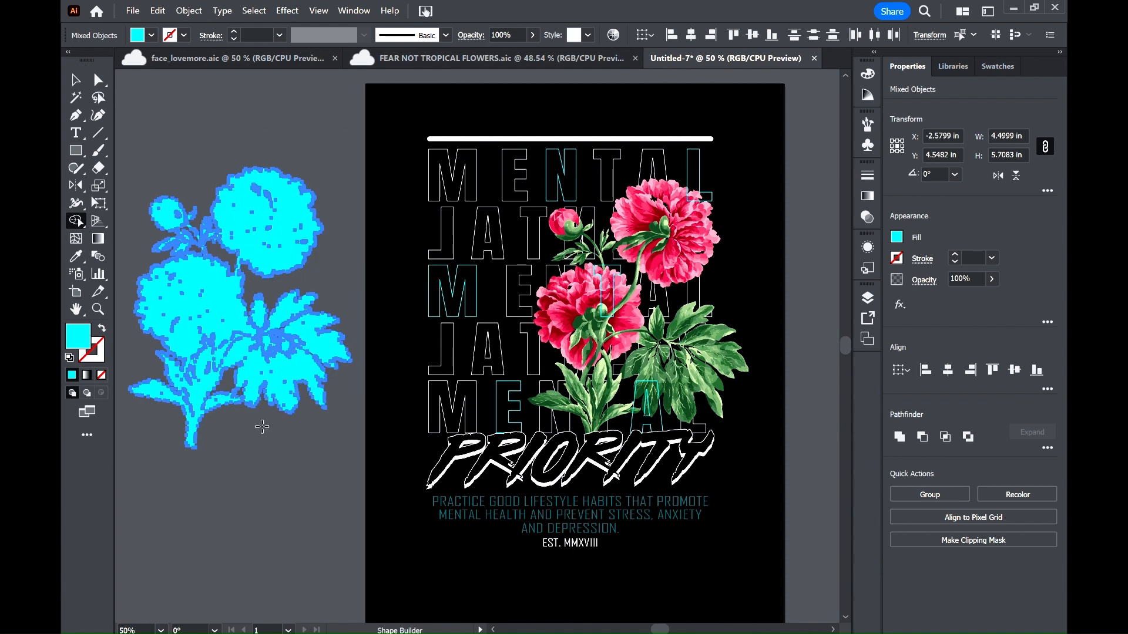
key(v)
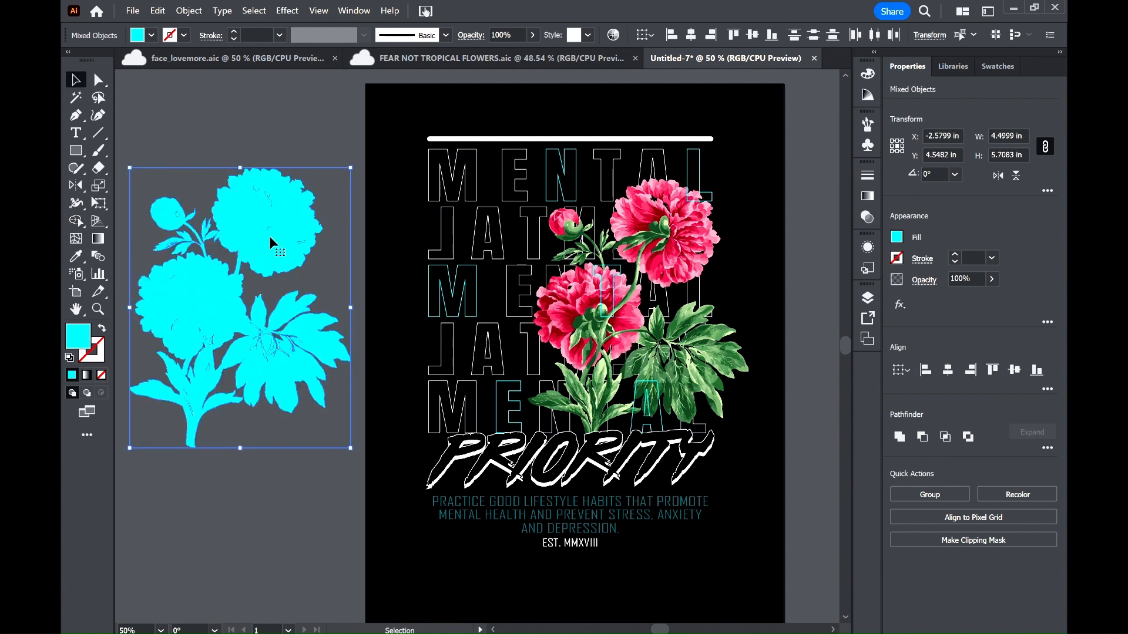
- Move the cleaned cyan silhouette back onto the artboard over the peonies
drag(447, 326, 568, 315)
right_click(747, 367)
click(796, 369)
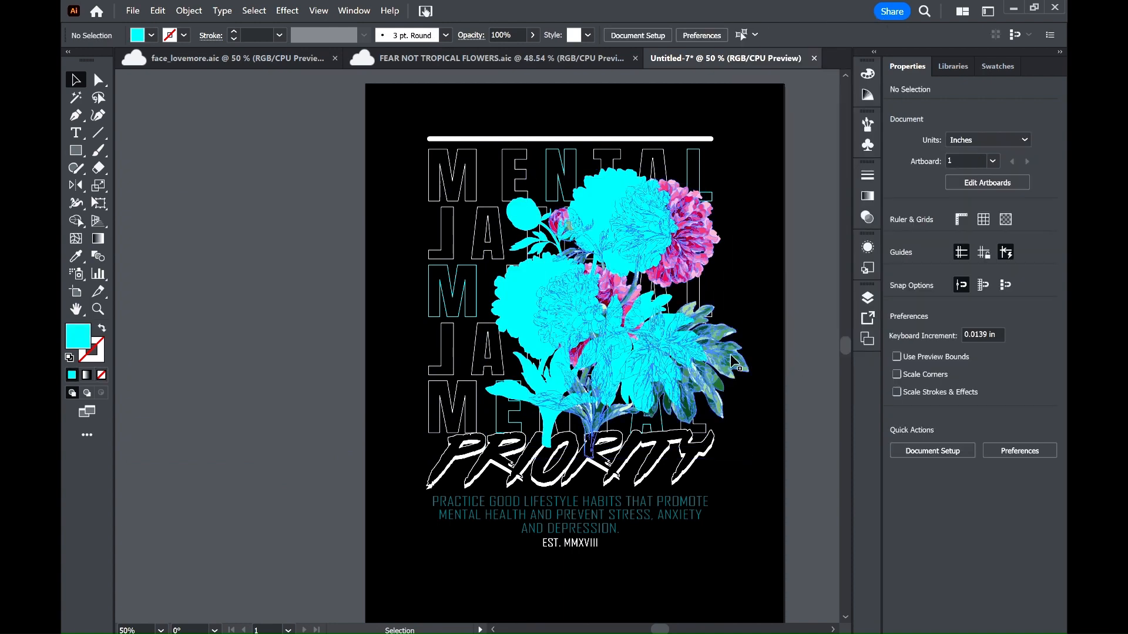
right_click(747, 369)
click(796, 369)
- Transfer the cyan silhouette to Layer 3, beneath Layer 1, so it sits behind the peonies
right_click(615, 226)
mouse_move(670, 497)
click(835, 528)
click(867, 298)
drag(840, 312, 841, 329)
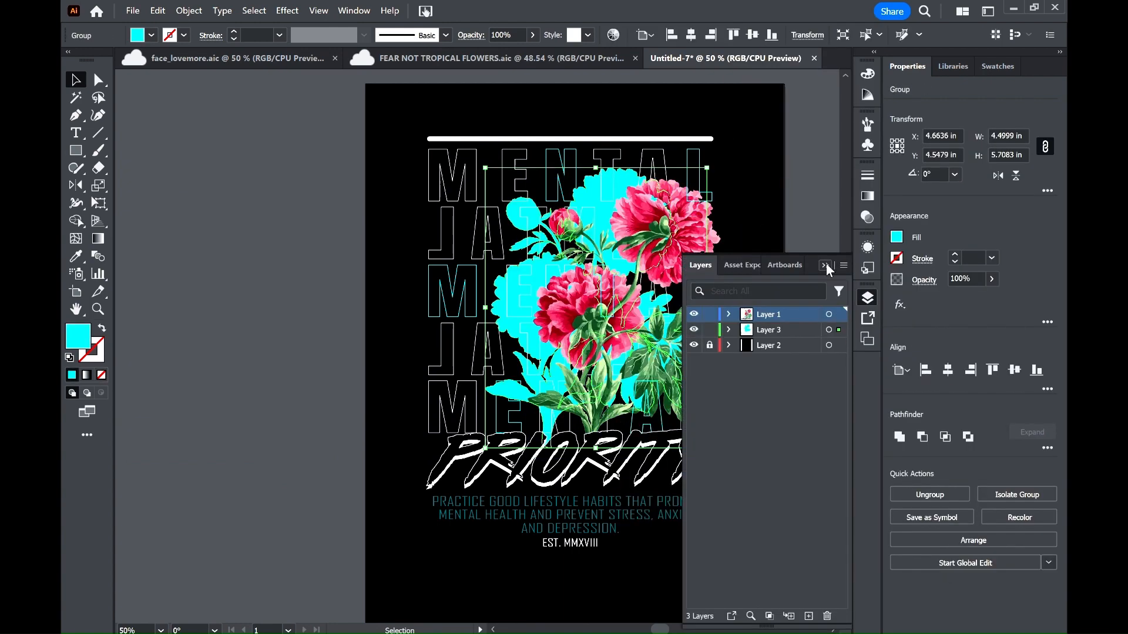
click(827, 265)
click(810, 300)
- Move the peonies over the cyan silhouette and try different small offsets between the two
drag(735, 355, 674, 350)
click(504, 218)
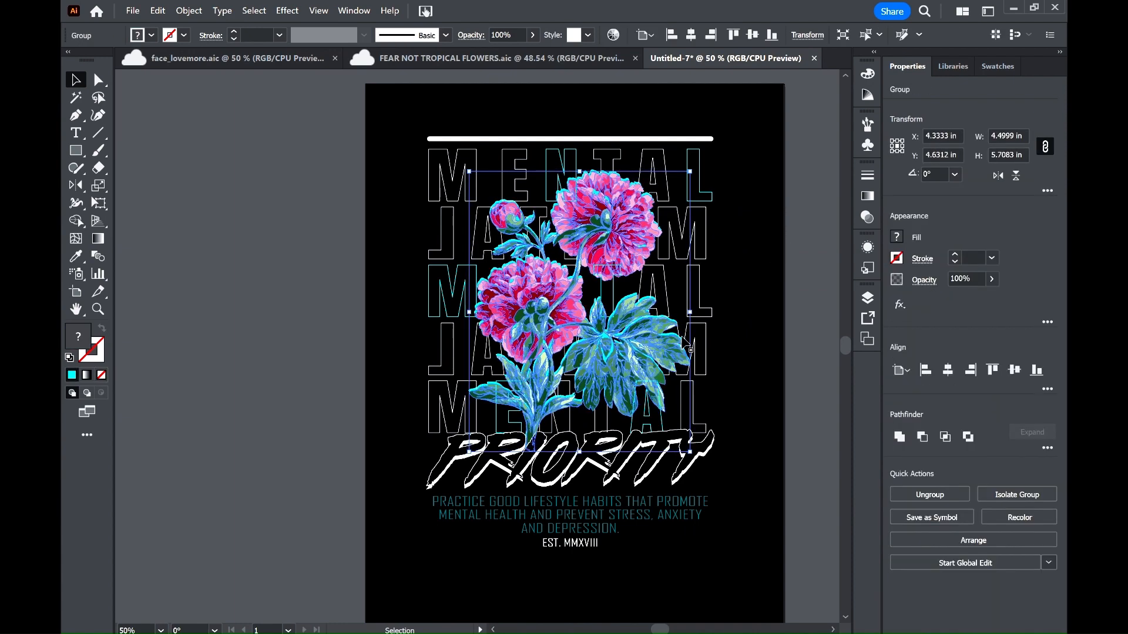
click(824, 374)
click(658, 344)
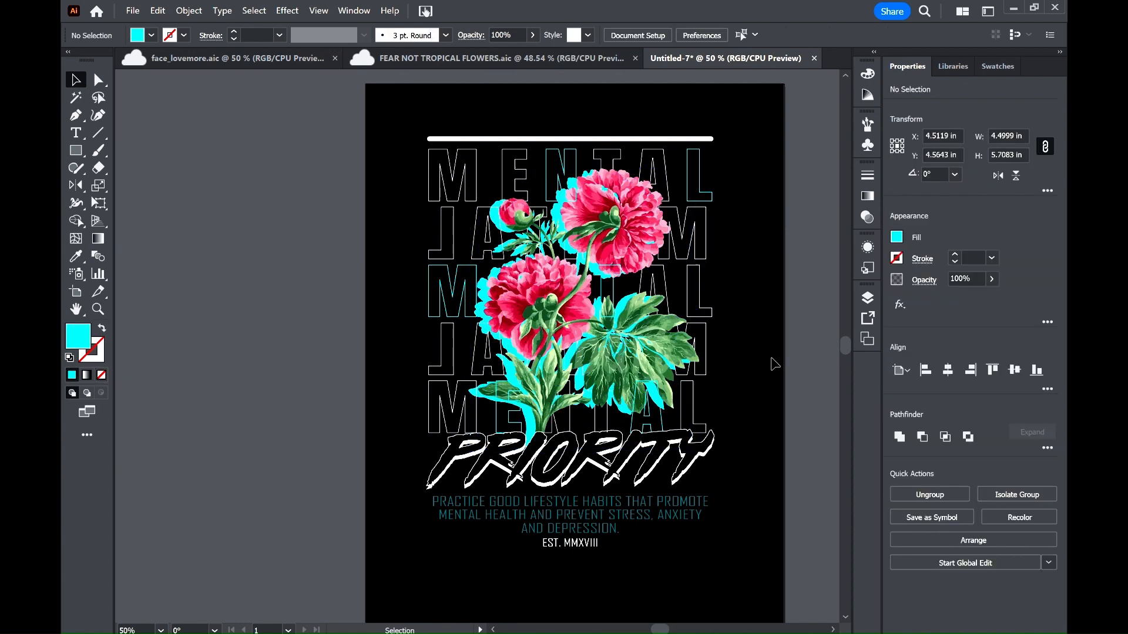
click(776, 359)
- Remove the silhouette's cyan fill, give it a 1 pt white outline and realign the peonies over it
click(590, 178)
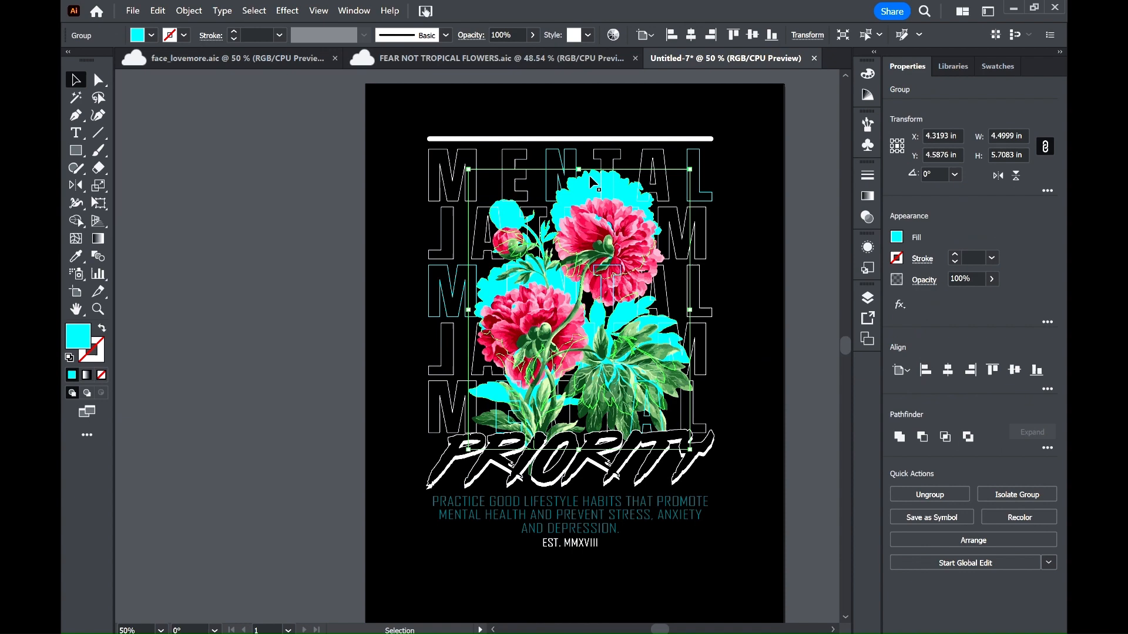
click(897, 238)
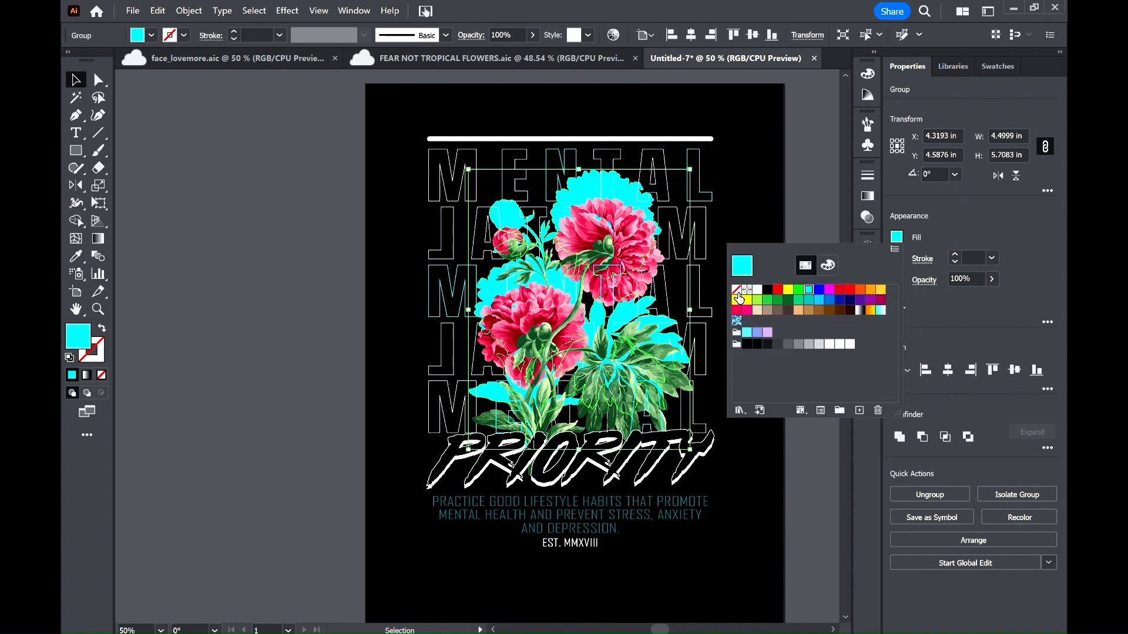
click(739, 288)
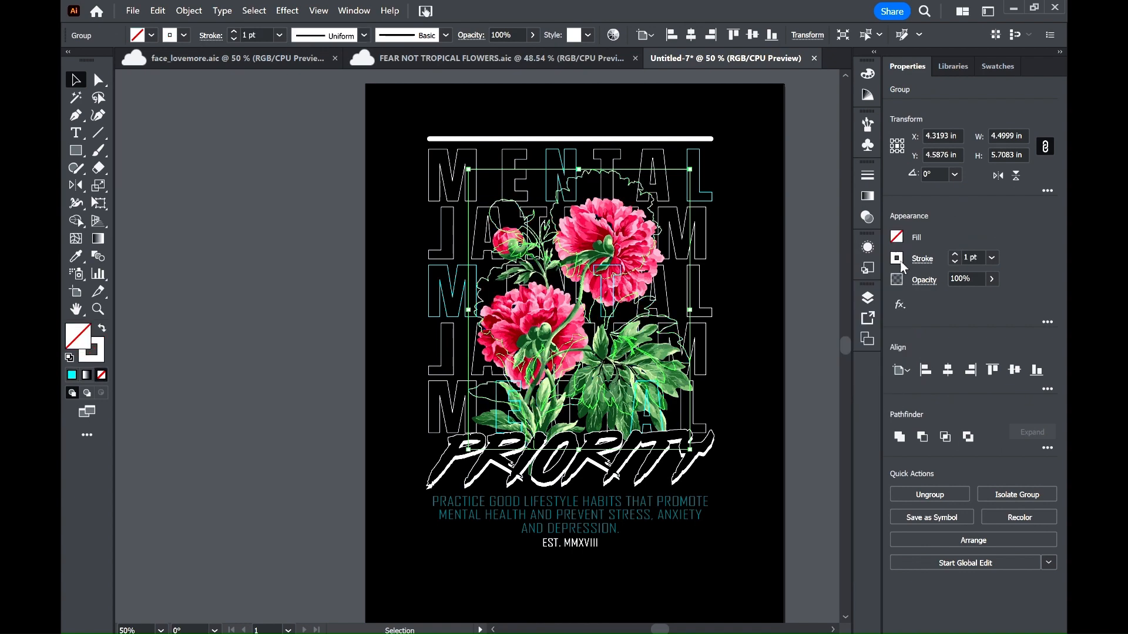
click(795, 247)
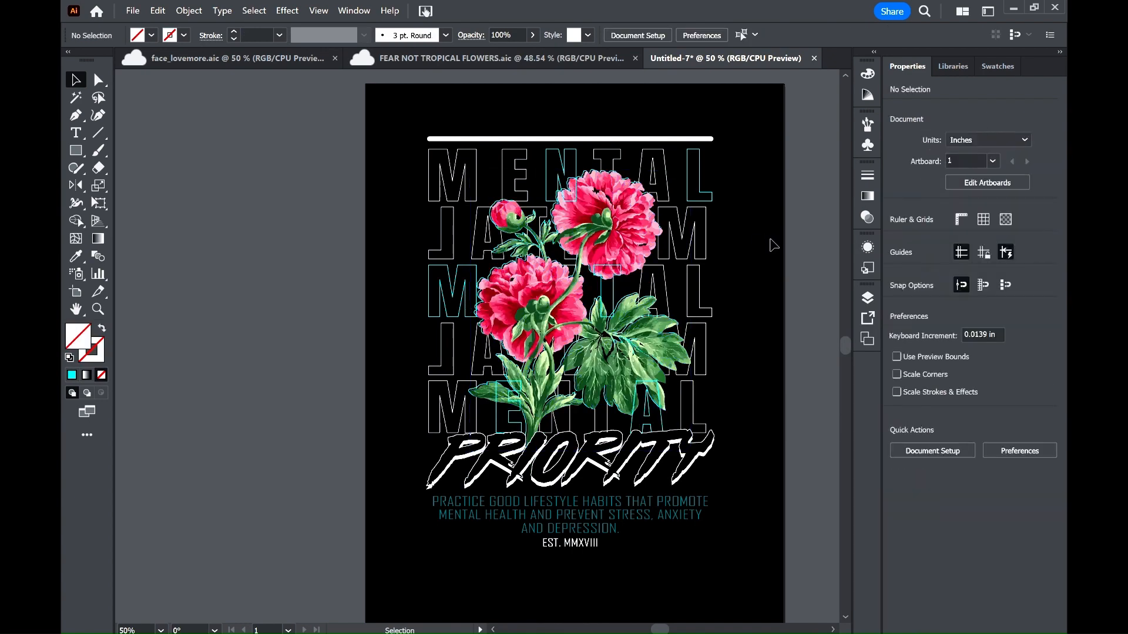
- Nudge the peonies into place and center them horizontally with the MENTAL lettering
click(621, 206)
drag(626, 220, 620, 216)
click(634, 133)
click(570, 180)
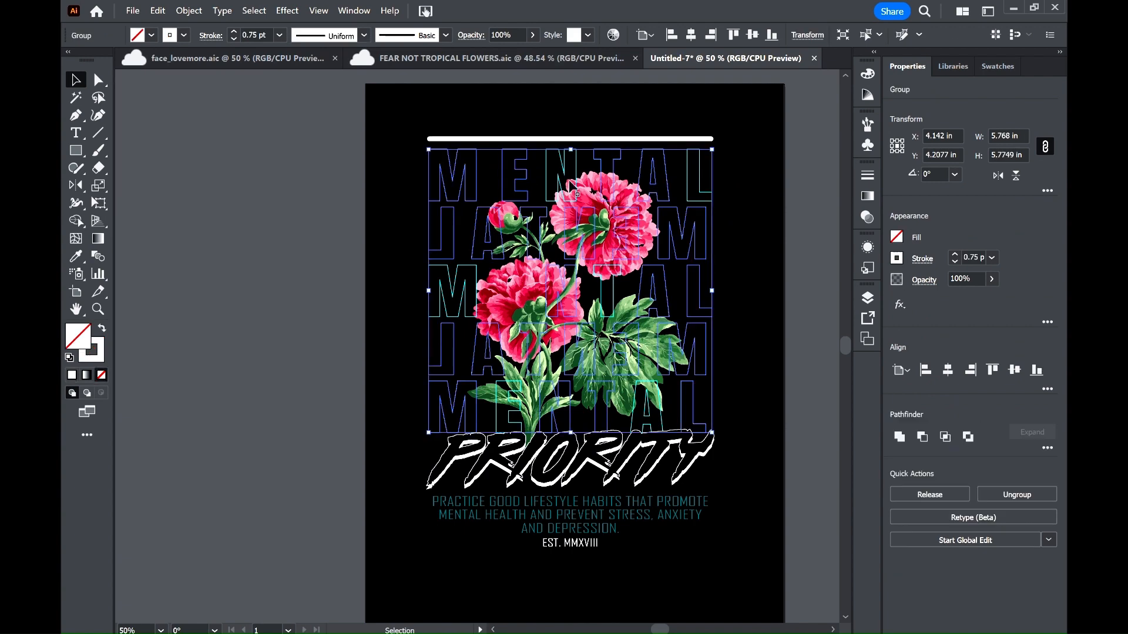
shift+click(597, 270)
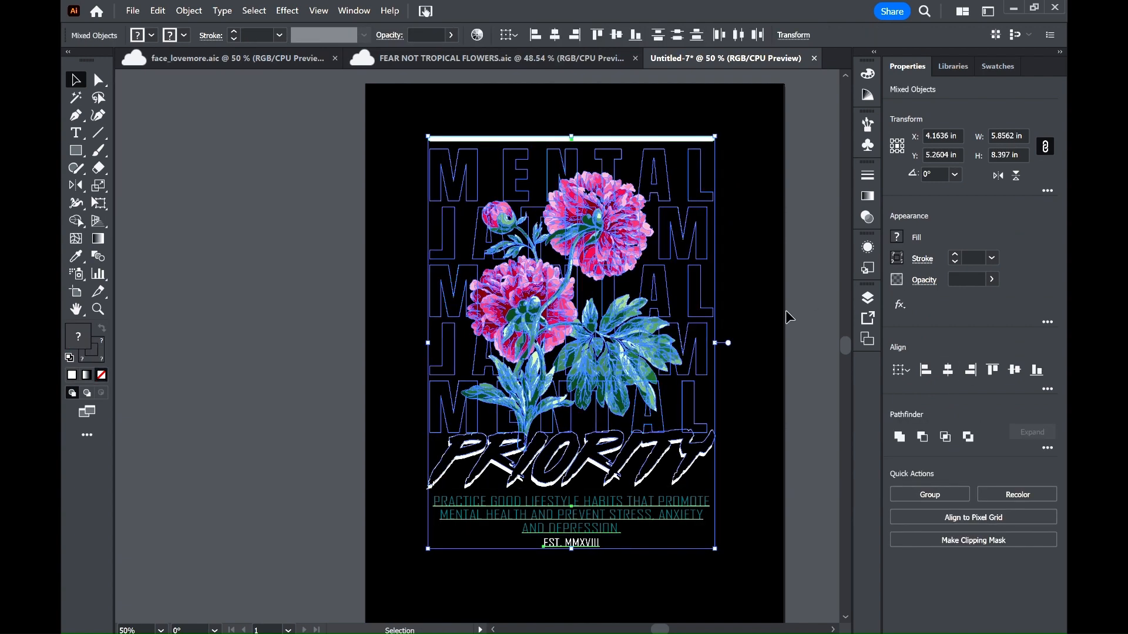
- Reduce the opacity of the white bar above the MENTAL lettering to 18%
click(788, 372)
click(708, 197)
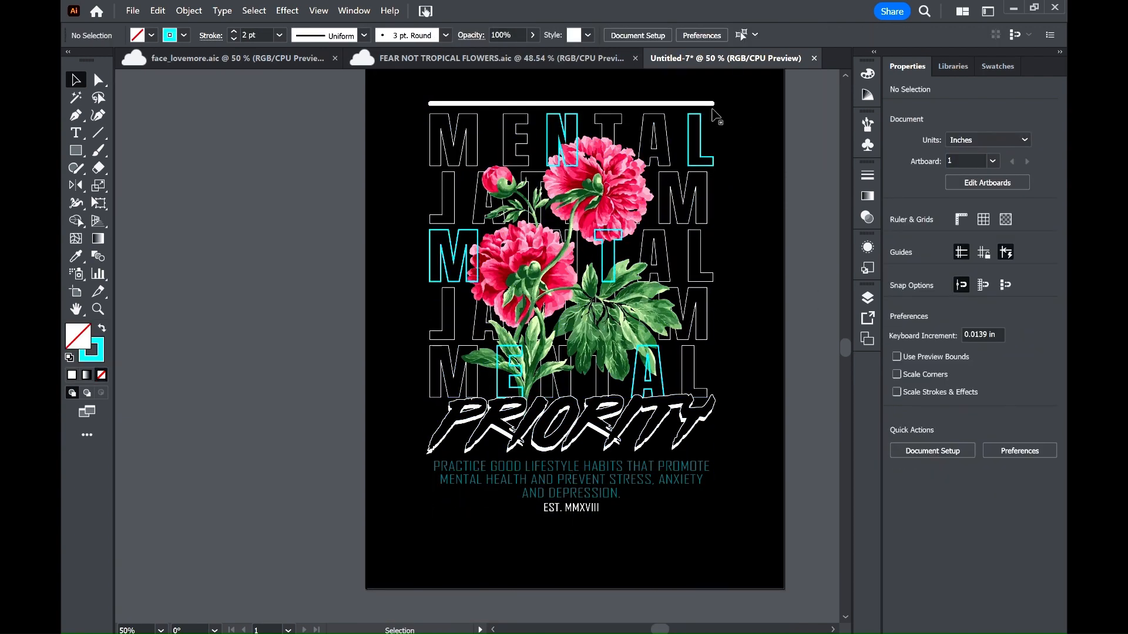
click(711, 104)
click(992, 280)
drag(992, 297, 942, 297)
click(801, 214)
scroll(799, 213, up, 2)
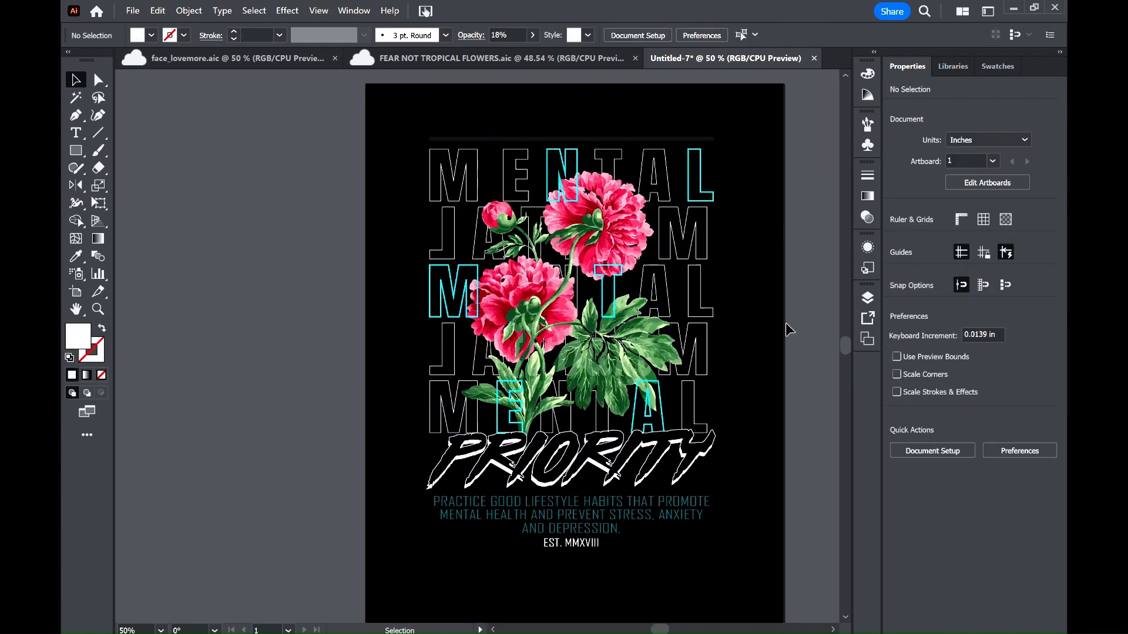
- Delete the bar above the MENTAL lettering
click(708, 140)
key(Delete)
key(ctrl+minus)
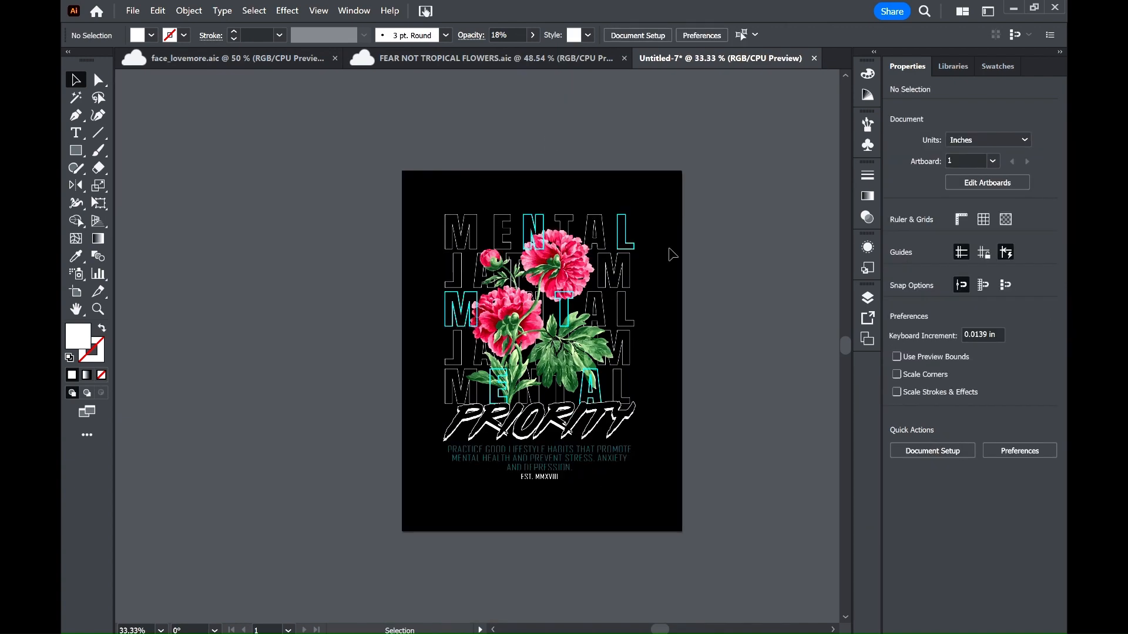
- Try a slightly larger size for the peonies over the lettering
drag(578, 276, 574, 271)
click(746, 330)
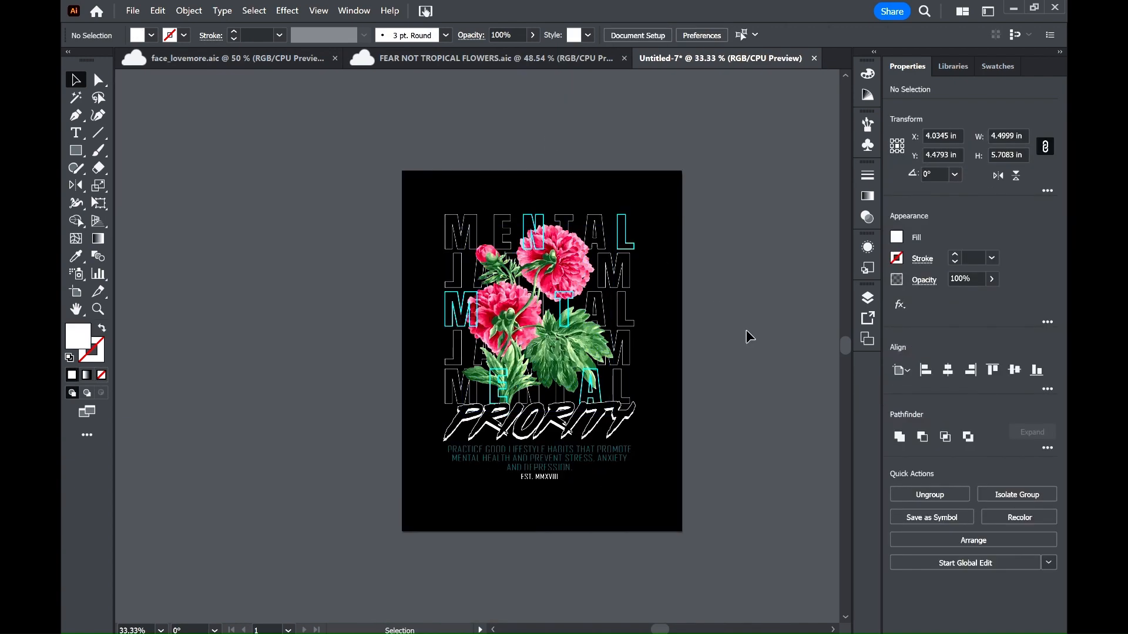
key(ctrl+plus)
key(ctrl+z)
click(744, 330)
- Nudge the mental-health paragraph slightly up toward the PRIORITY caption
click(664, 517)
key(Up)
key(Up)
key(Up)
key(Up)
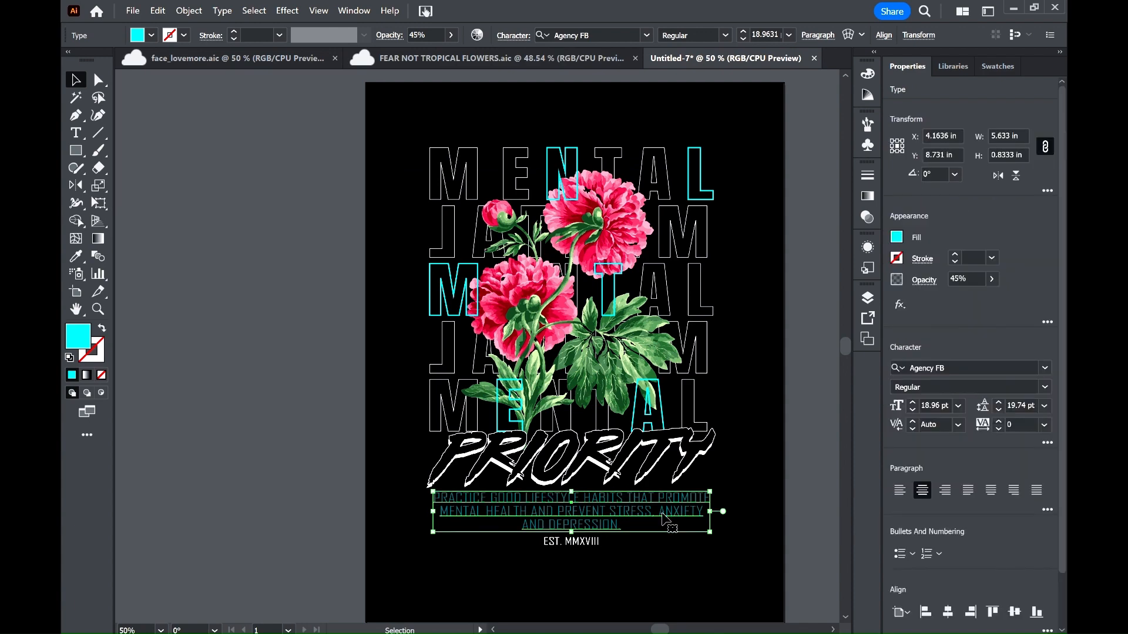
click(769, 494)
scroll(736, 500, right, 3)
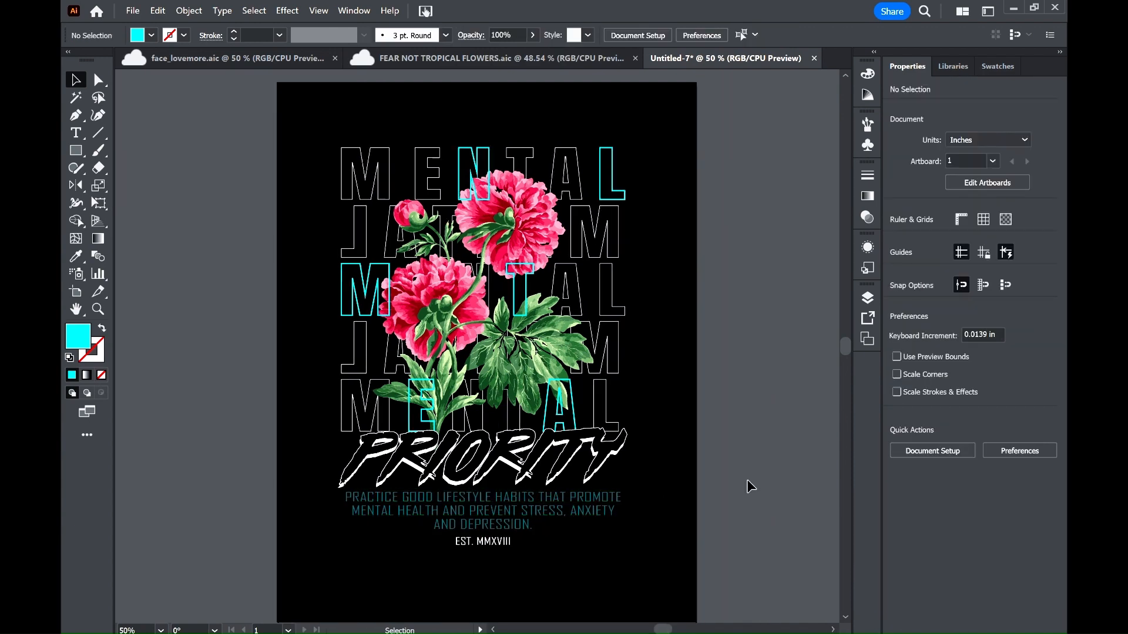
- Try a magenta stroke (R=237 G=30 B=121) on the cyan highlight letters
click(601, 162)
click(895, 257)
click(774, 334)
click(778, 360)
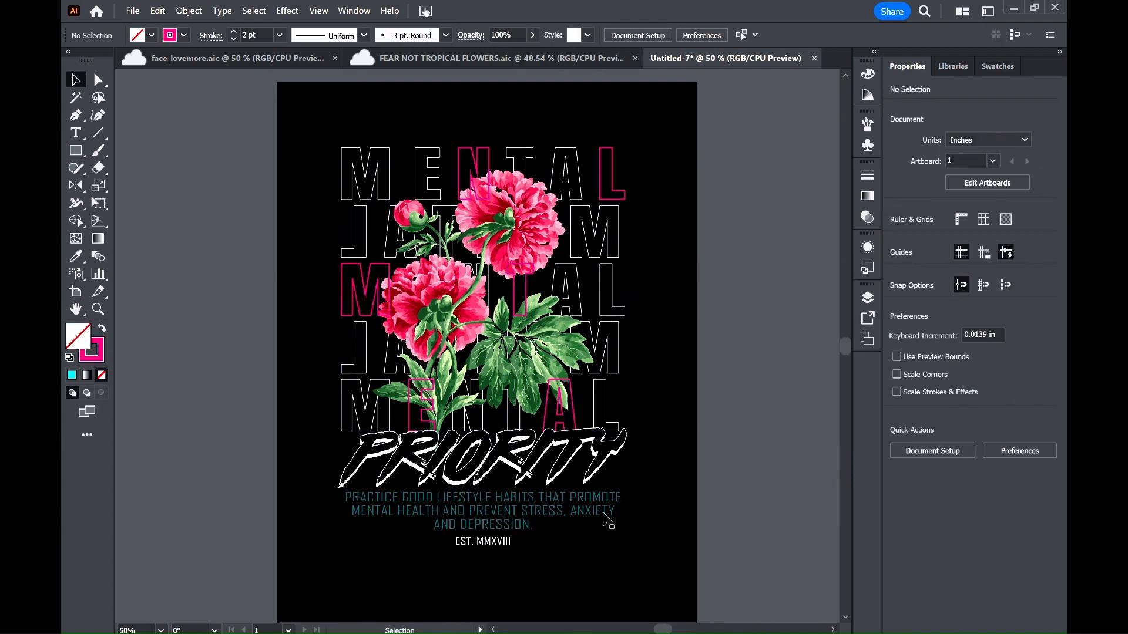
- Change the highlight letters' stroke to a softer pink closer to the peony petals
scroll(708, 455, up, 1)
click(623, 232)
click(896, 258)
click(830, 288)
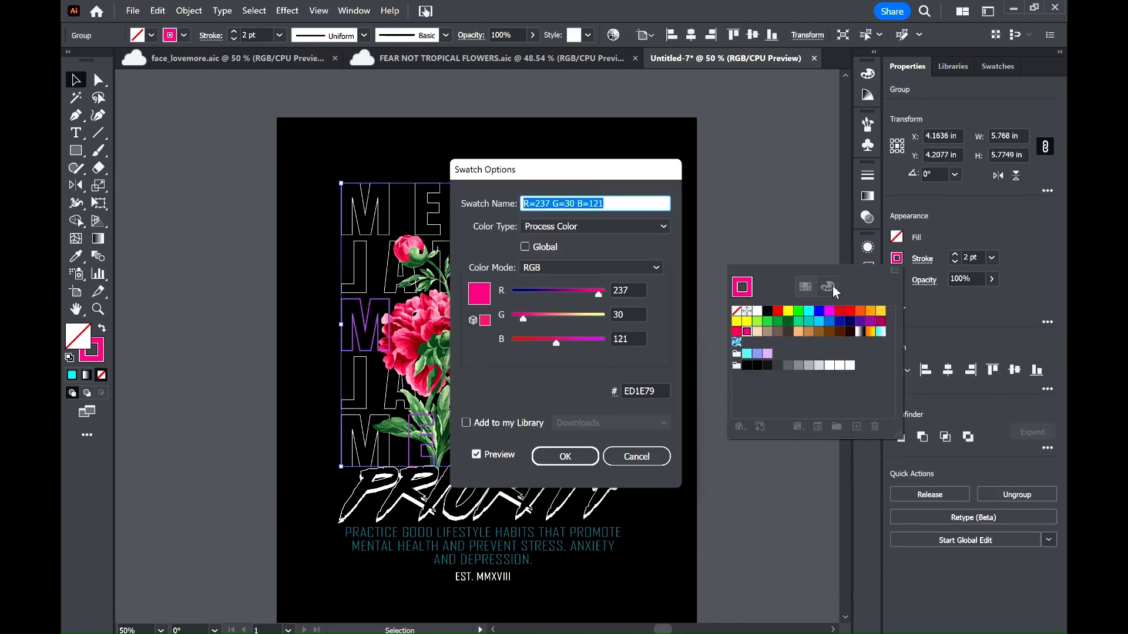
click(565, 457)
click(746, 480)
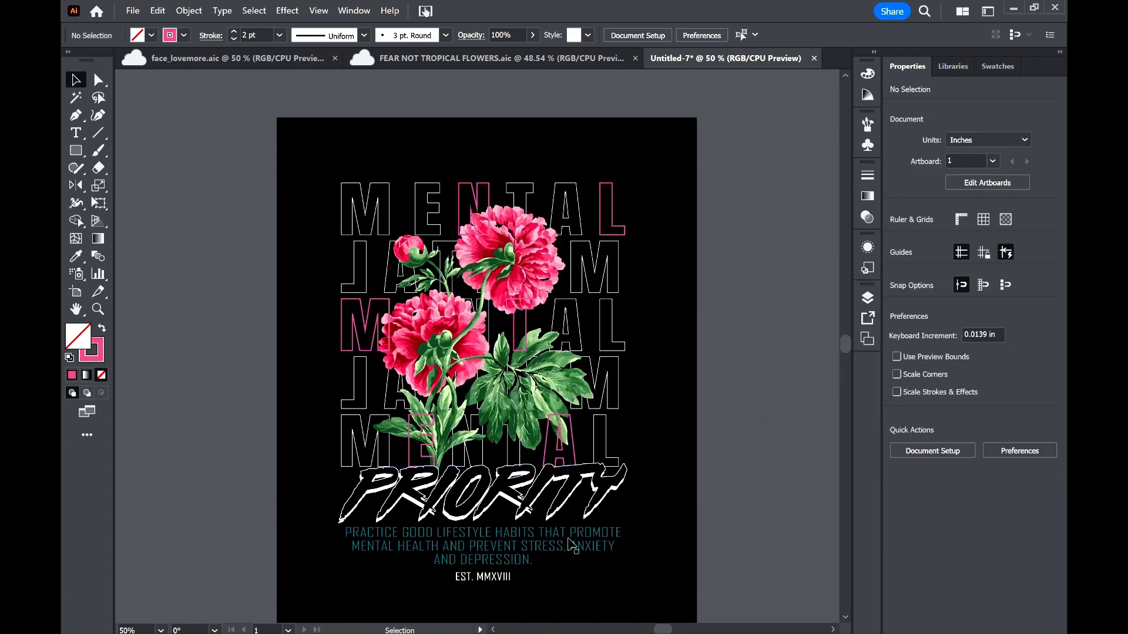
- Fill the mental-health paragraph with the same pink as the highlight letters and check the whole design
click(622, 232)
click(896, 258)
click(711, 423)
click(573, 551)
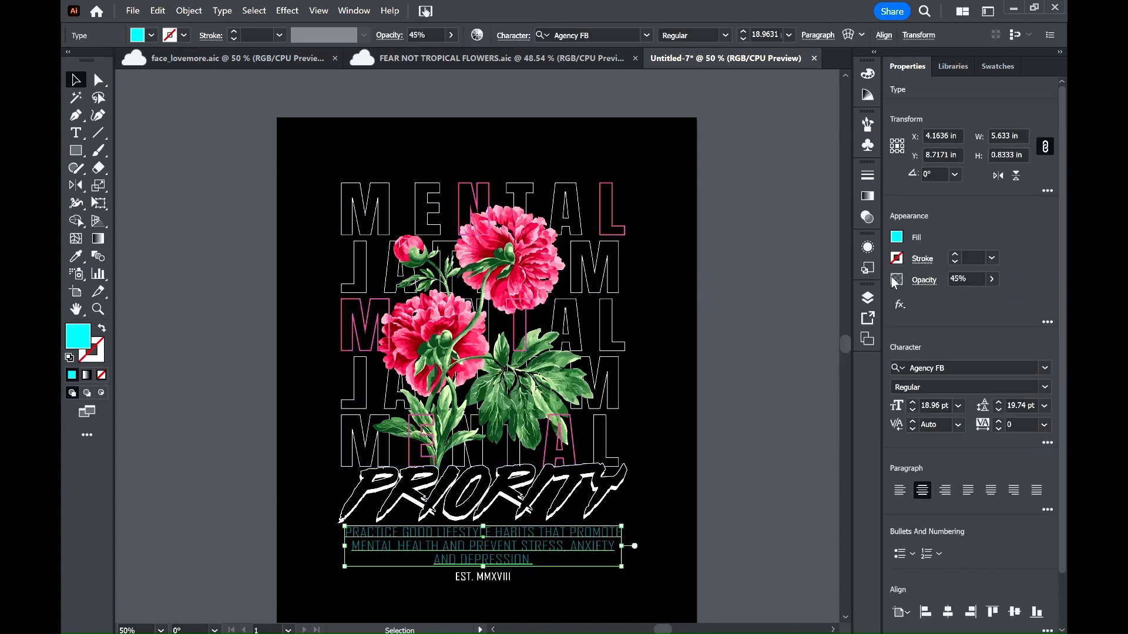
click(895, 237)
click(755, 331)
click(745, 379)
scroll(741, 377, down, 1)
key(ctrl+minus)
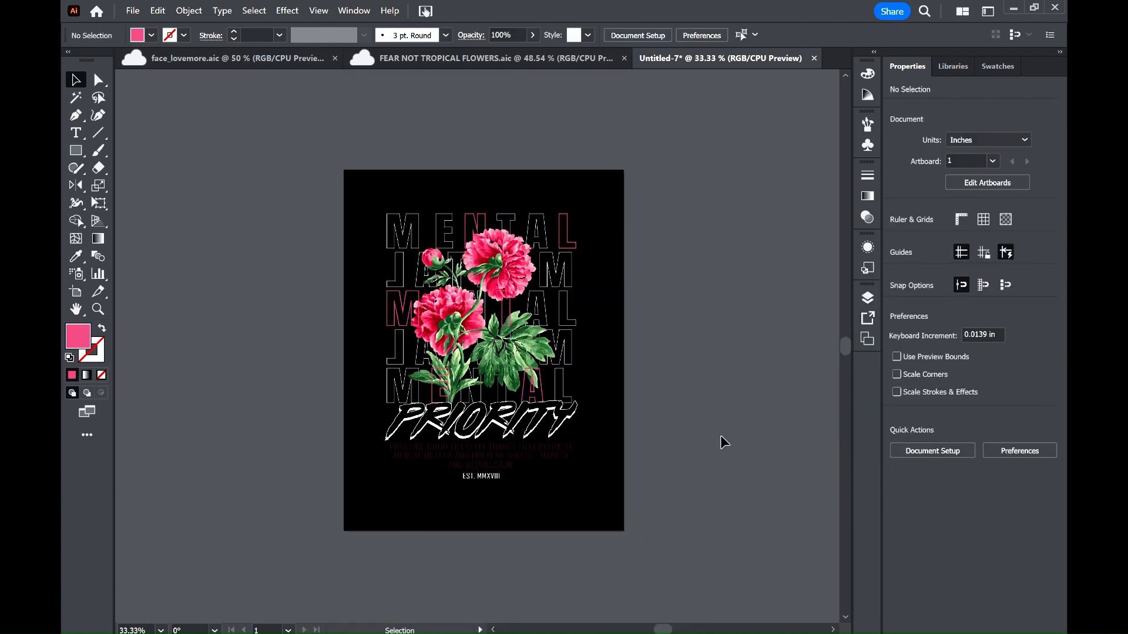
- Undo the pink recoloring of the highlight letters and the paragraph
key(ctrl+plus)
key(ctrl+z)
key(ctrl+z)
key(ctrl+z)
click(720, 435)
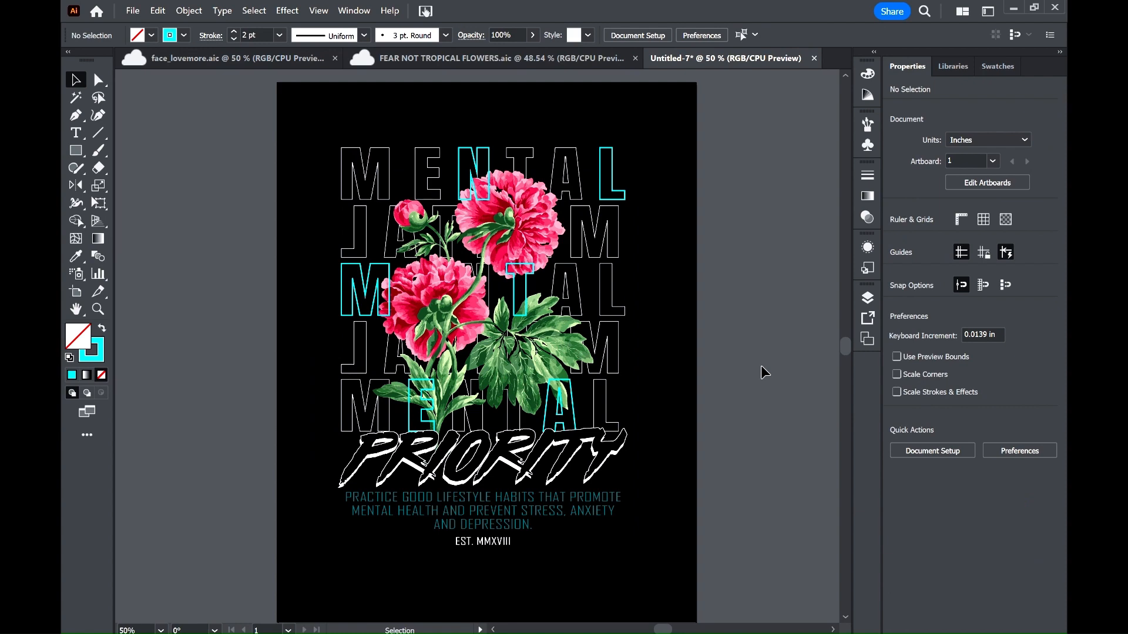
- Lower the opacity of the cyan highlight letters
scroll(762, 367, left, 1)
click(665, 194)
click(992, 279)
click(770, 378)
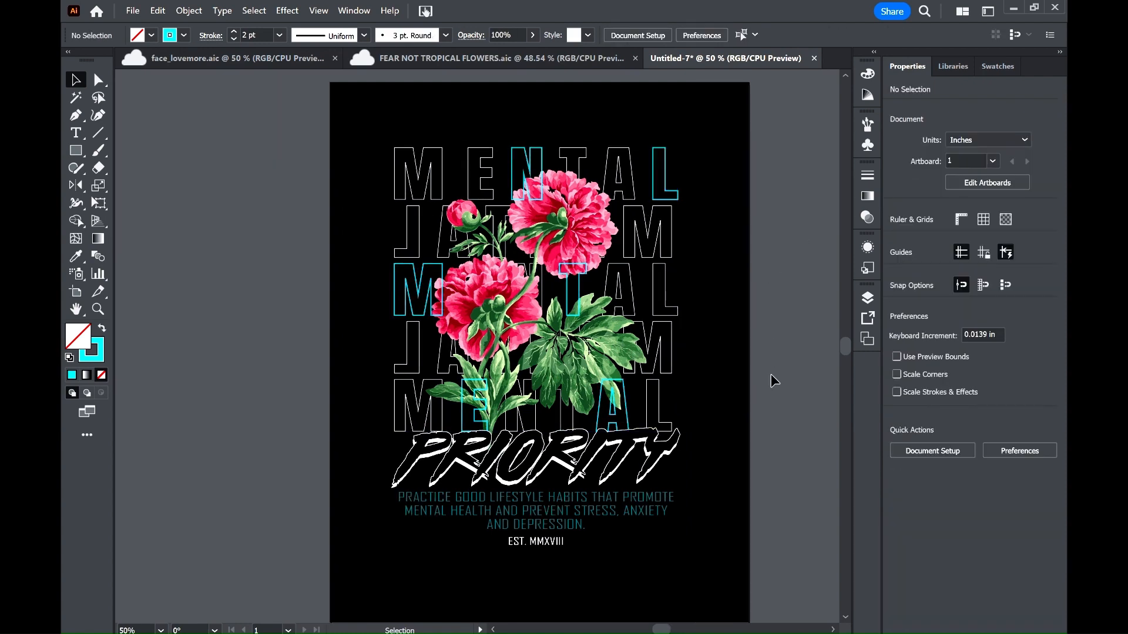
- Draw an unfilled rectangle about 6.76 by 8.78 in around the whole design with a 1 pt white stroke
scroll(771, 378, down, 1)
scroll(771, 378, up, 2)
scroll(771, 378, down, 1)
click(76, 151)
click(896, 258)
click(756, 311)
mouse_move(370, 128)
mouse_down()
mouse_move(716, 541)
mouse_move(702, 560)
mouse_up()
click(76, 80)
click(758, 257)
scroll(758, 257, down, 1)
click(702, 258)
click(955, 261)
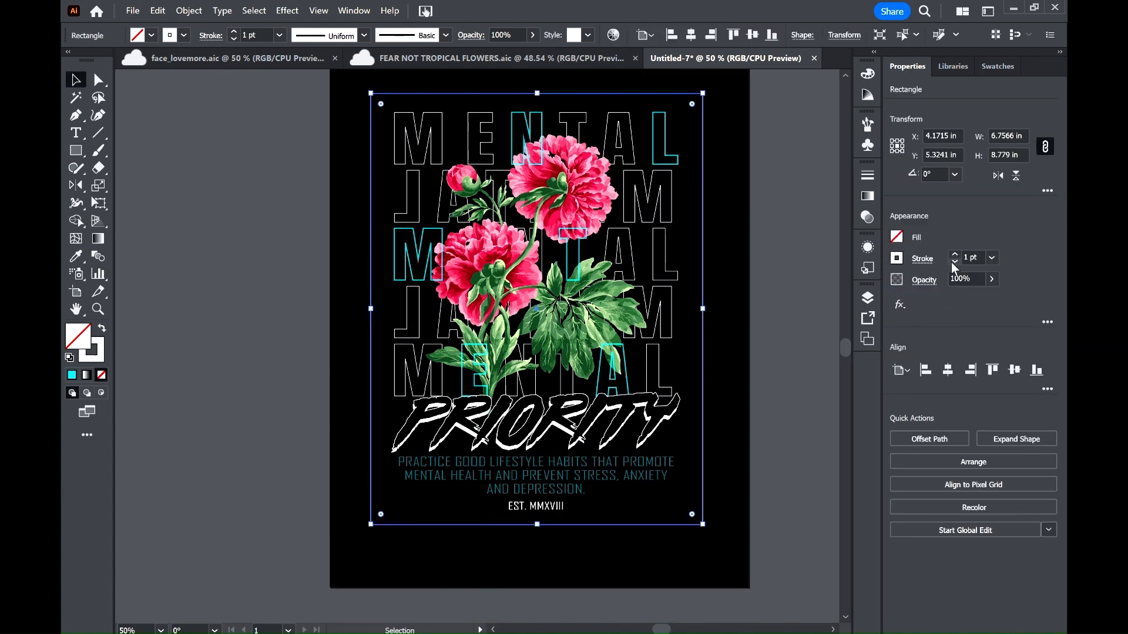
- Enlarge the whole framed design and center it on the artboard
click(790, 324)
key(ctrl+a)
click(777, 336)
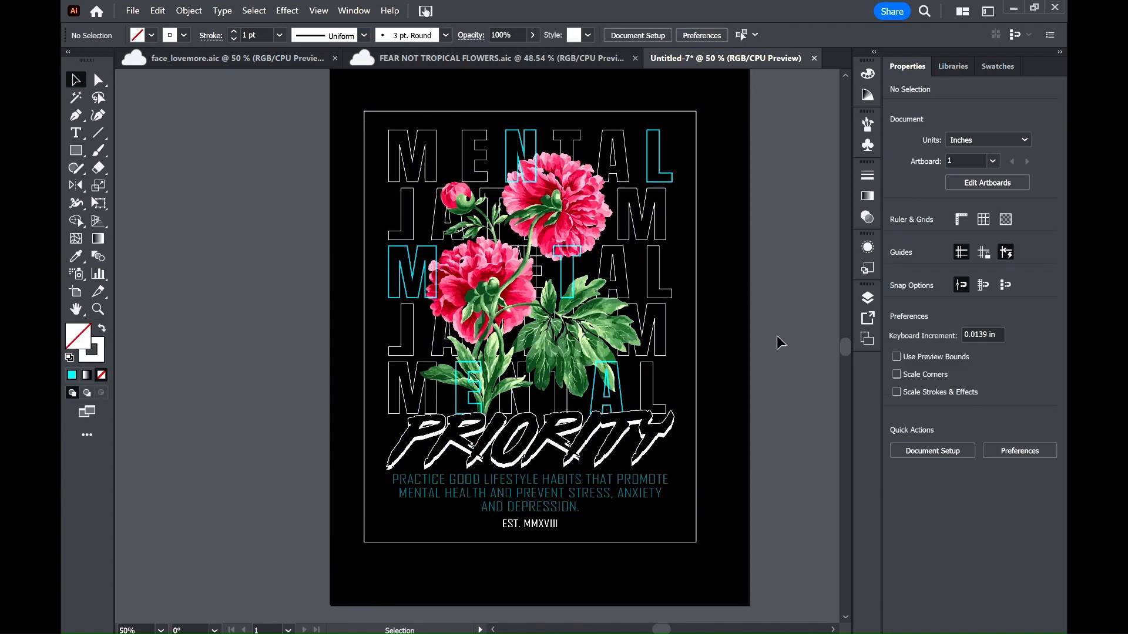
key(ctrl+minus)
key(ctrl+a)
drag(563, 507, 580, 524)
click(670, 336)
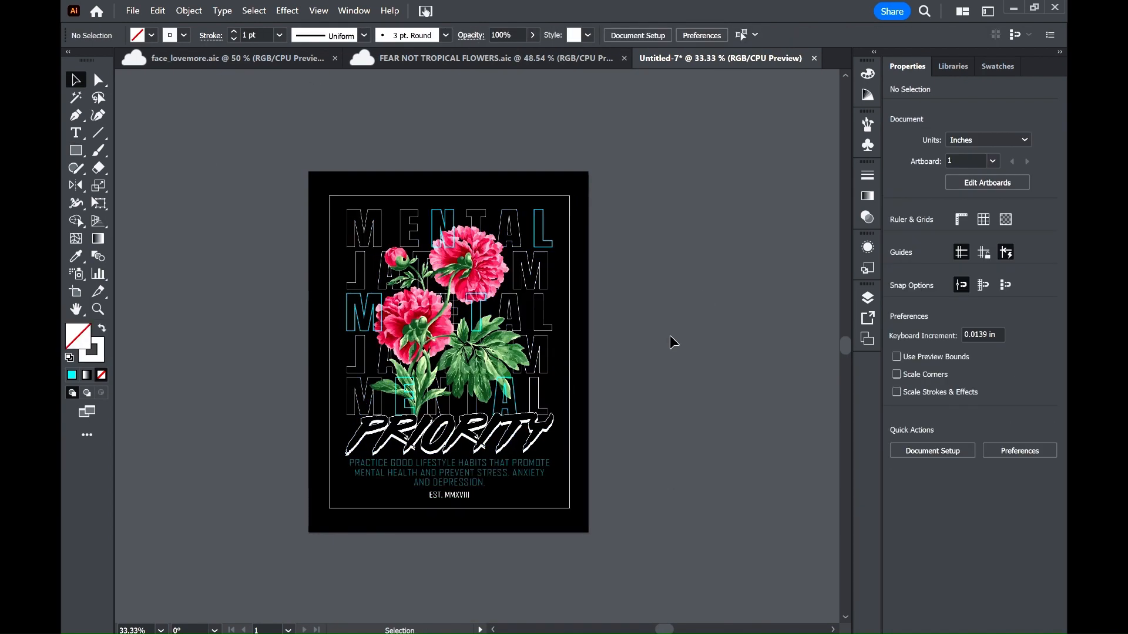
key(ctrl+plus)
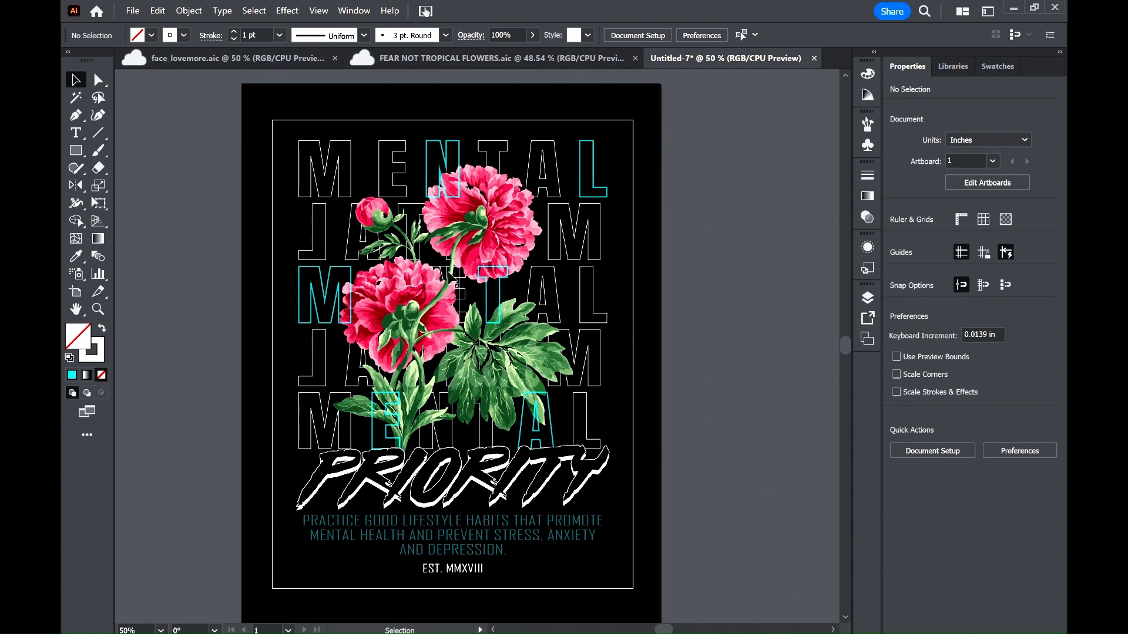
- Delete the outlined E showing between the peonies in the third line of lettering
click(453, 274)
click(718, 390)
key(Delete)
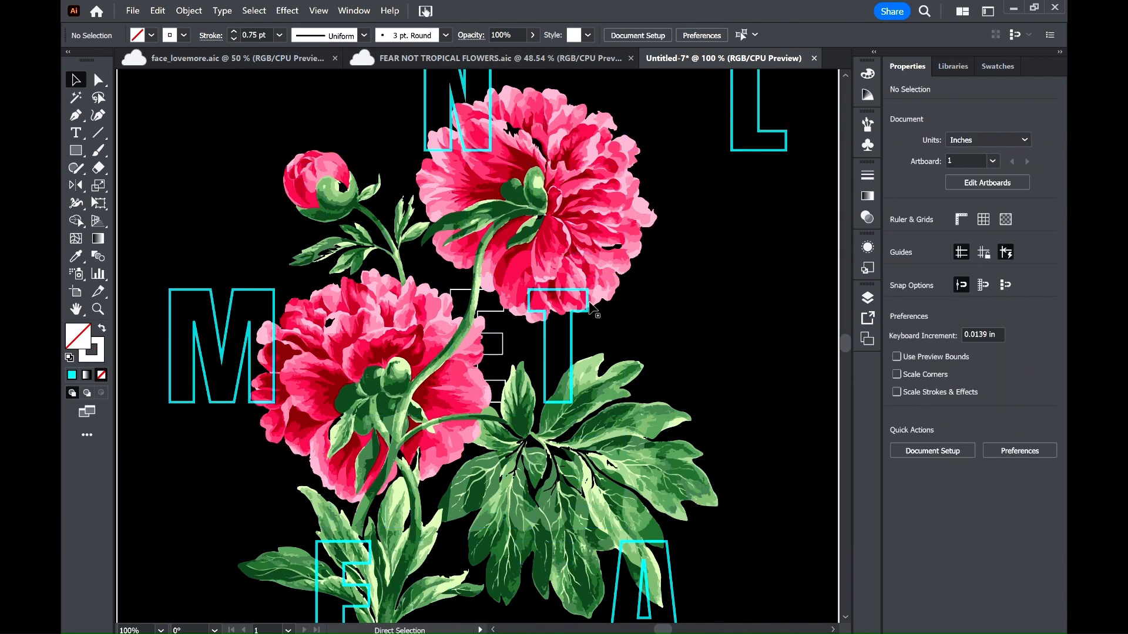
key(ctrl+z)
click(504, 347)
key(Delete)
key(ctrl+minus)
key(ctrl+minus)
scroll(684, 326, down, 1)
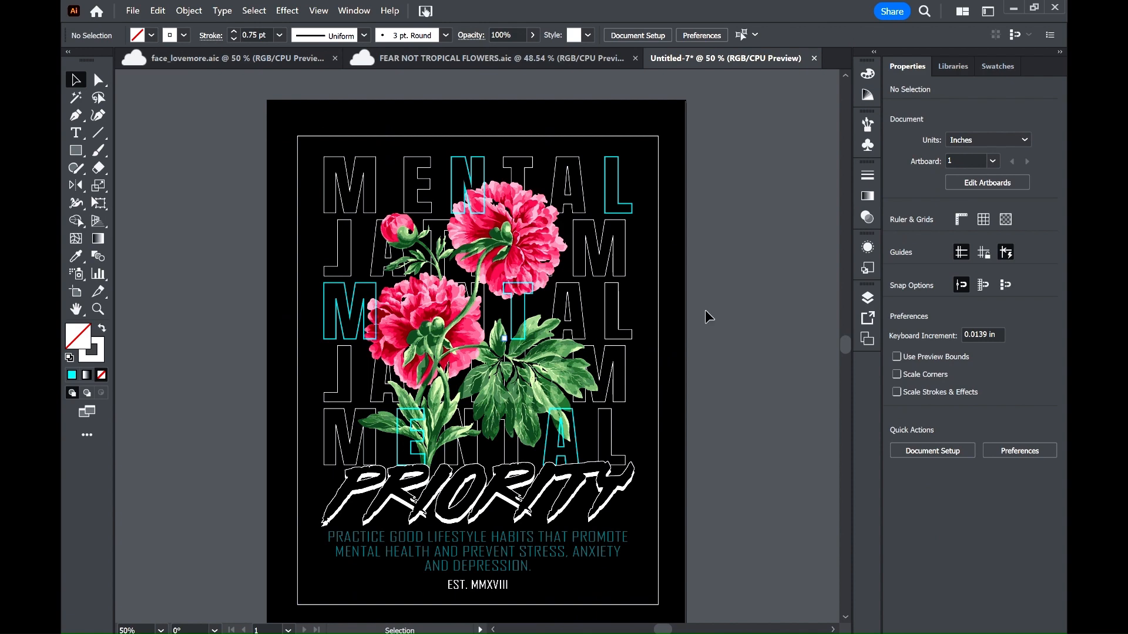
- Scale the peonies down slightly and reposition them centrally over the lettering
key(ctrl+minus)
click(502, 282)
drag(561, 234, 534, 249)
drag(481, 334, 497, 334)
click(691, 295)
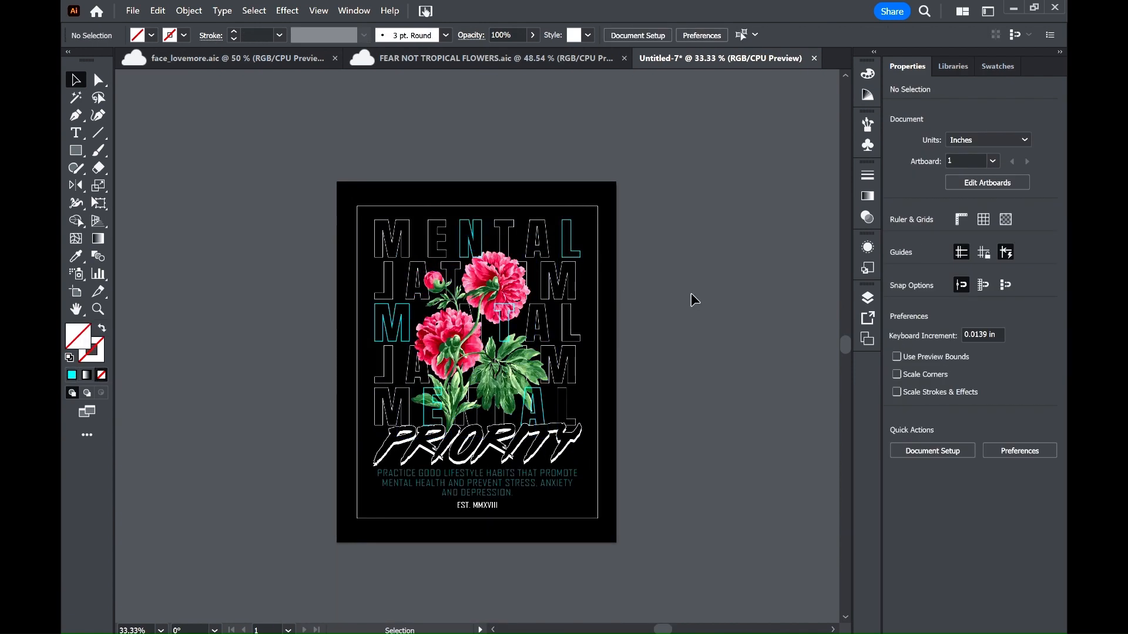
key(ctrl+plus)
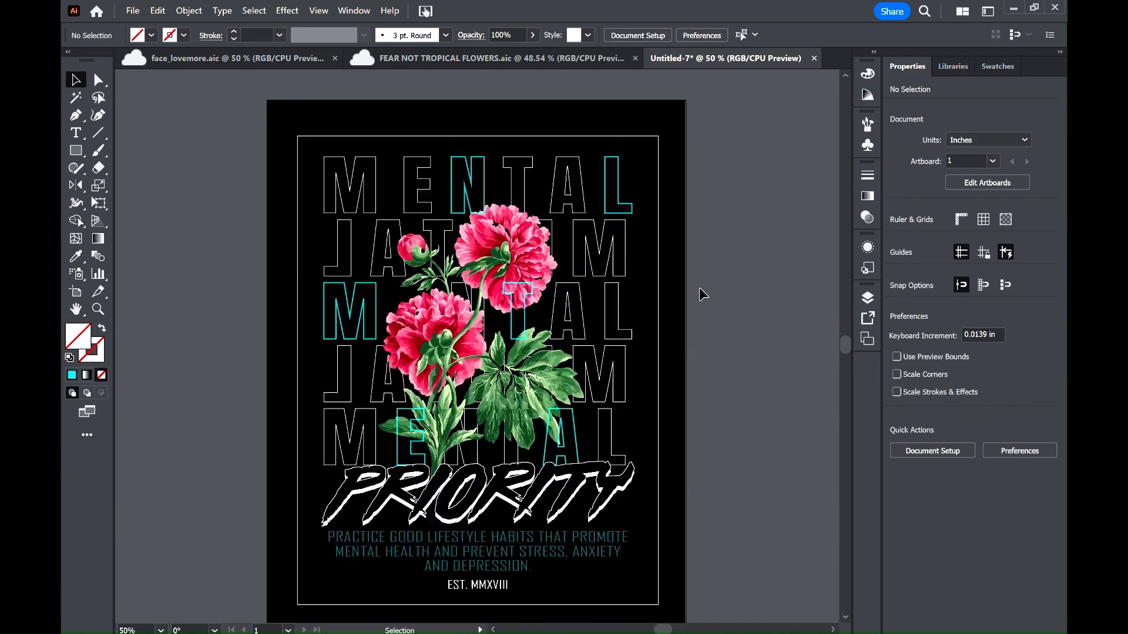
- Set the white letter outlines and the cyan highlight letters to a 1 pt stroke
key(ctrl+minus)
key(ctrl+z)
click(711, 297)
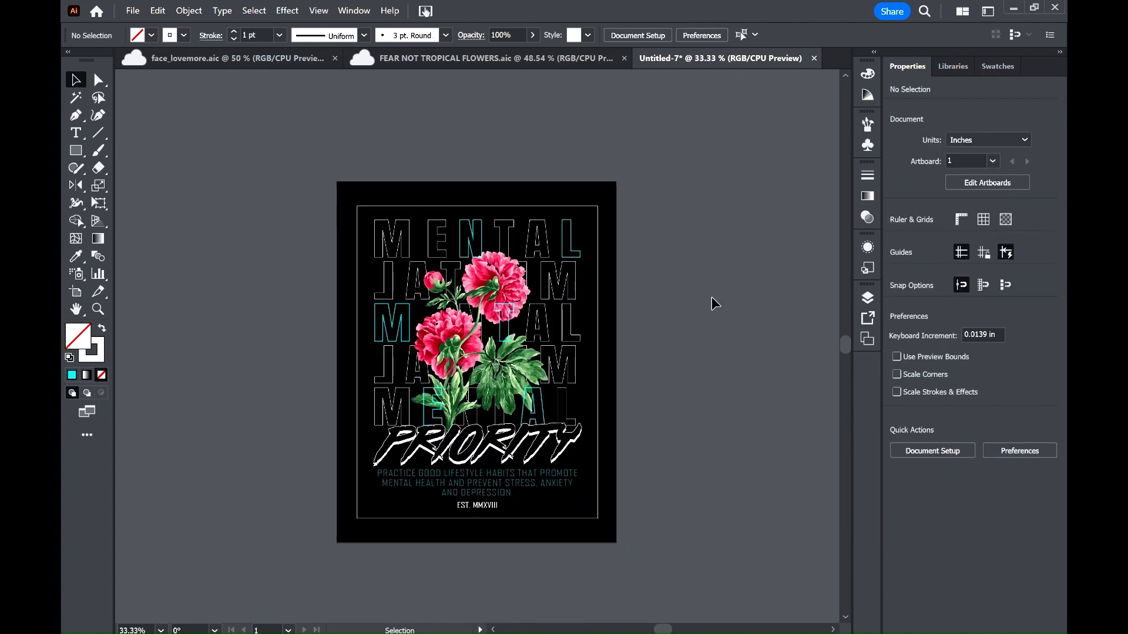
key(ctrl+plus)
key(ctrl+z)
click(794, 268)
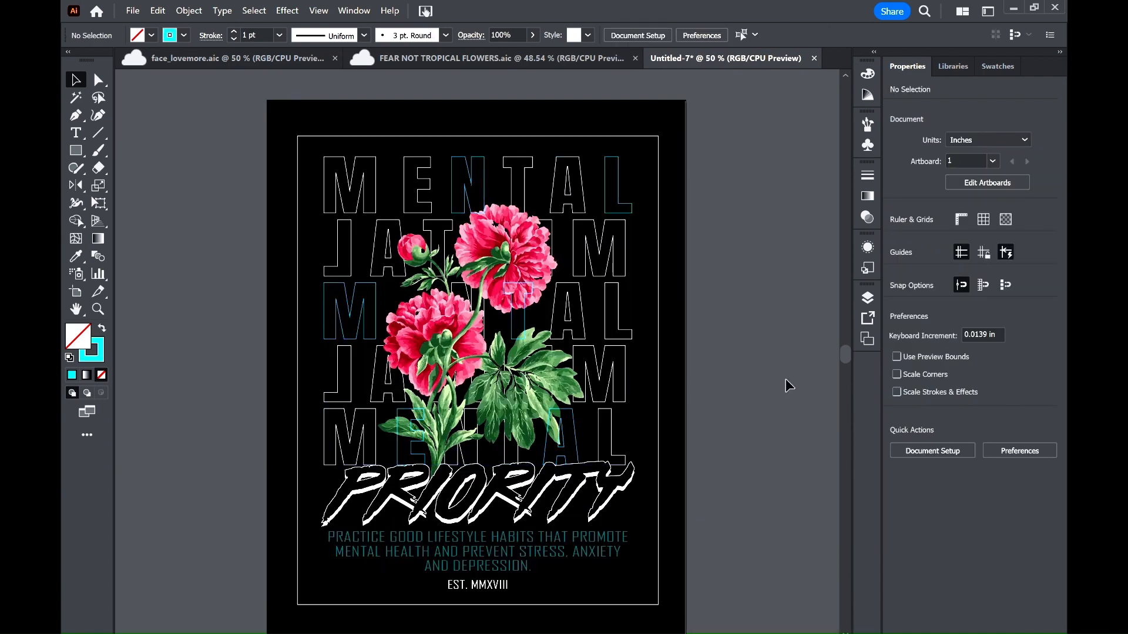